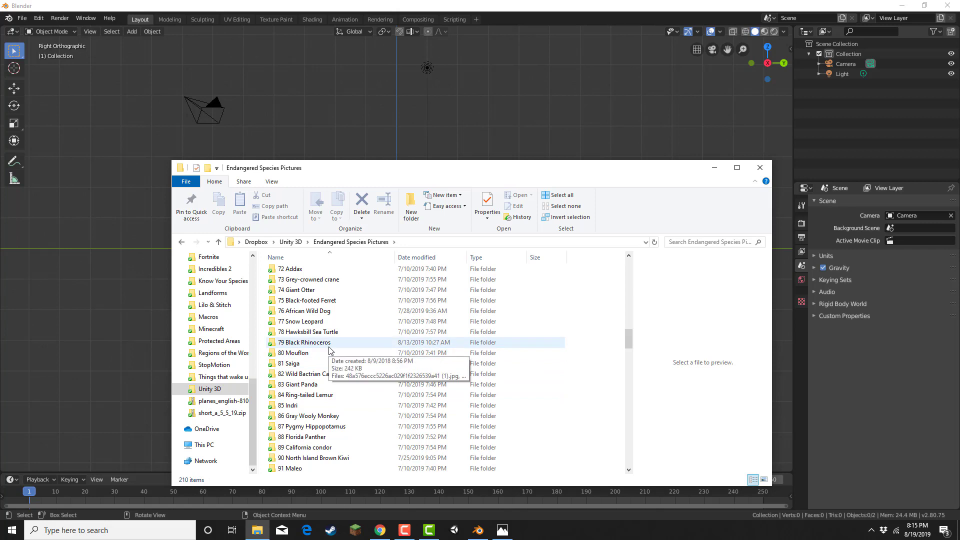
Step: Place the picture from the "68 Tongan megapode" folder in the right orthographic view as a reference image
scroll(331, 347, up, 5)
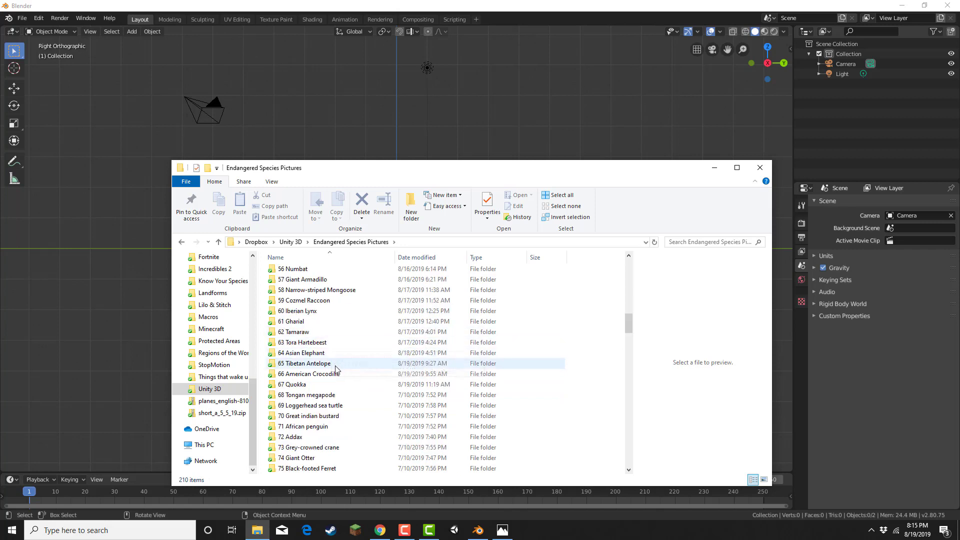
double_click(332, 394)
drag(307, 295, 317, 85)
drag(370, 159, 374, 169)
scroll(375, 175, up, 4)
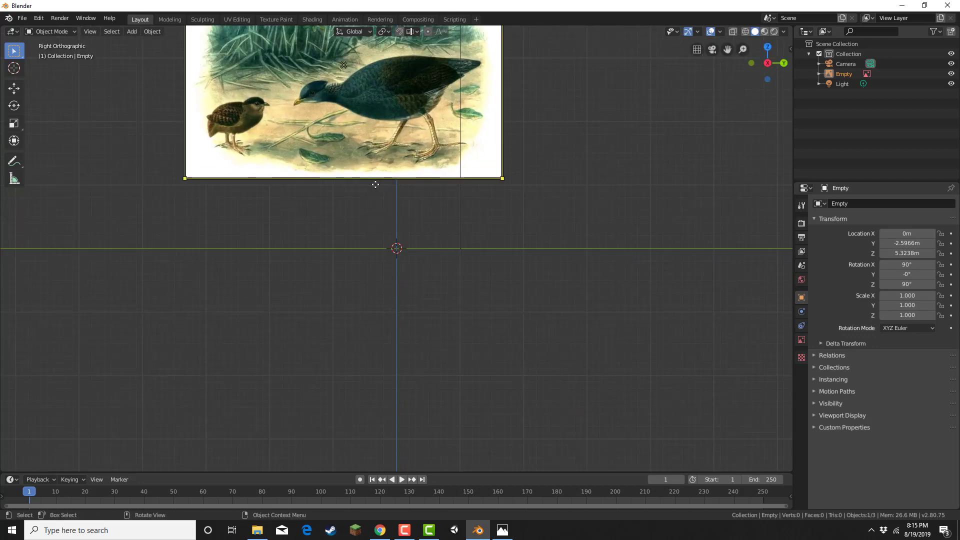
shift+middle_drag(382, 158, 416, 266)
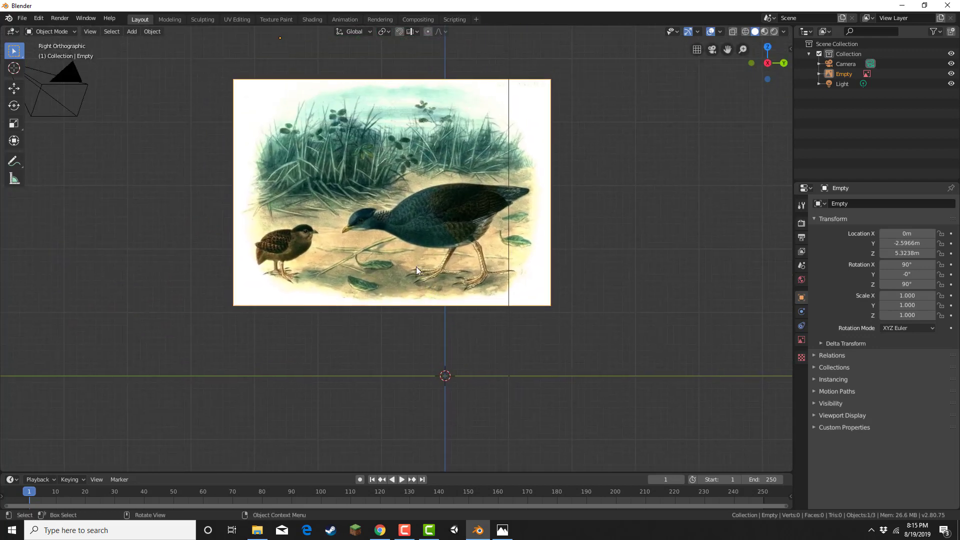
Step: Add a plane and rotate it 90° about the Y axis so it faces the side view
click(135, 35)
mouse_move(147, 43)
click(220, 44)
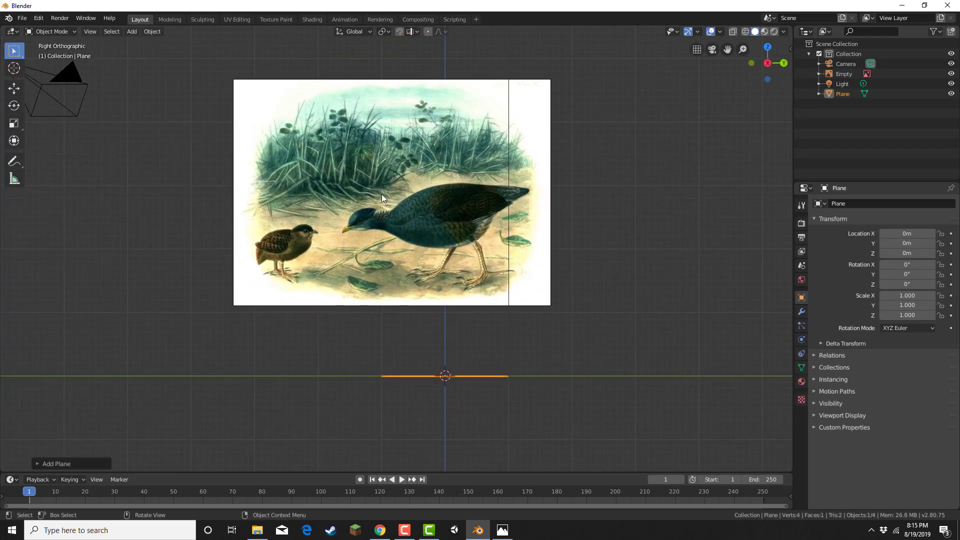
text(ry90)
key(Return)
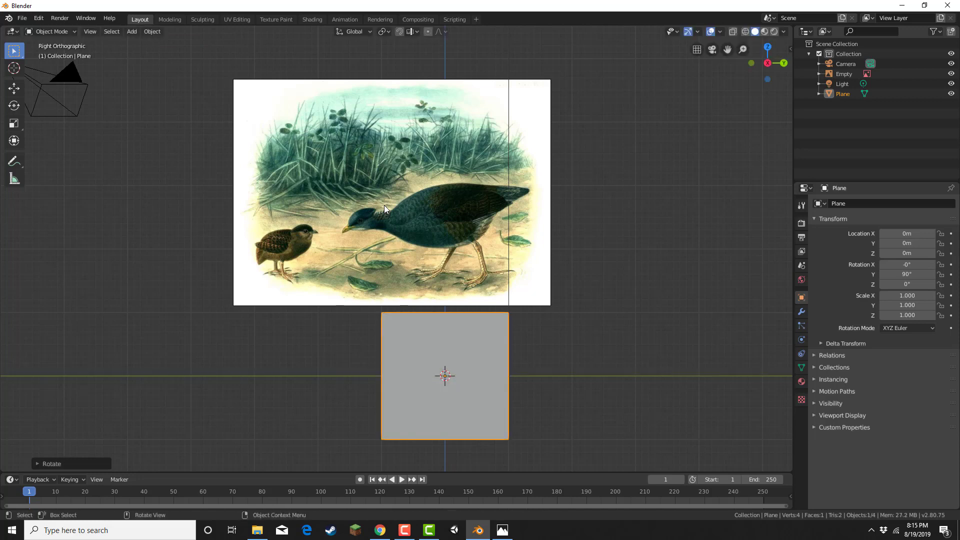
Step: Move the plane over the adult bird's body in the reference picture and switch it to Edit Mode
key(g)
click(474, 194)
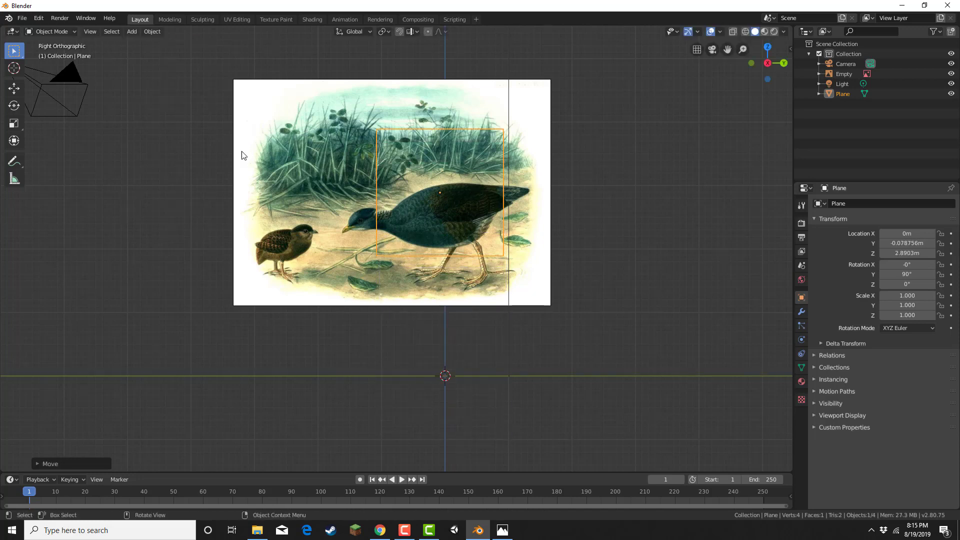
click(56, 30)
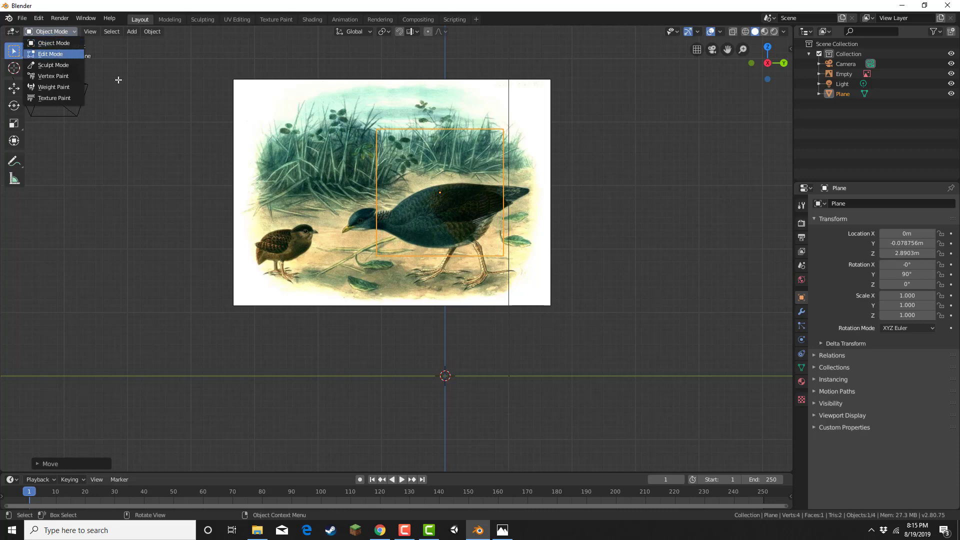
click(55, 54)
scroll(399, 190, up, 6)
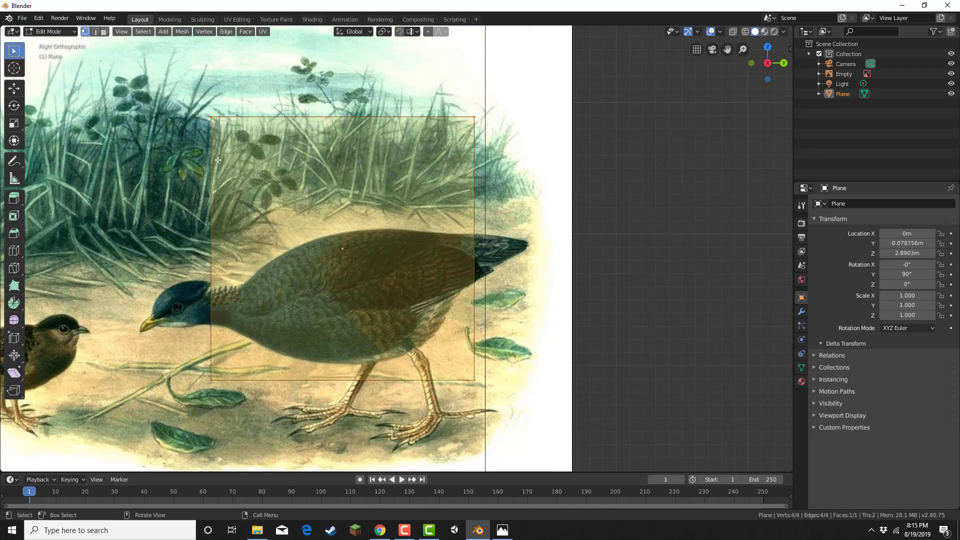
Step: Move the plane's two upper vertices onto the outline of the adult bird's back
key(b)
drag(181, 95, 235, 142)
key(g)
click(328, 270)
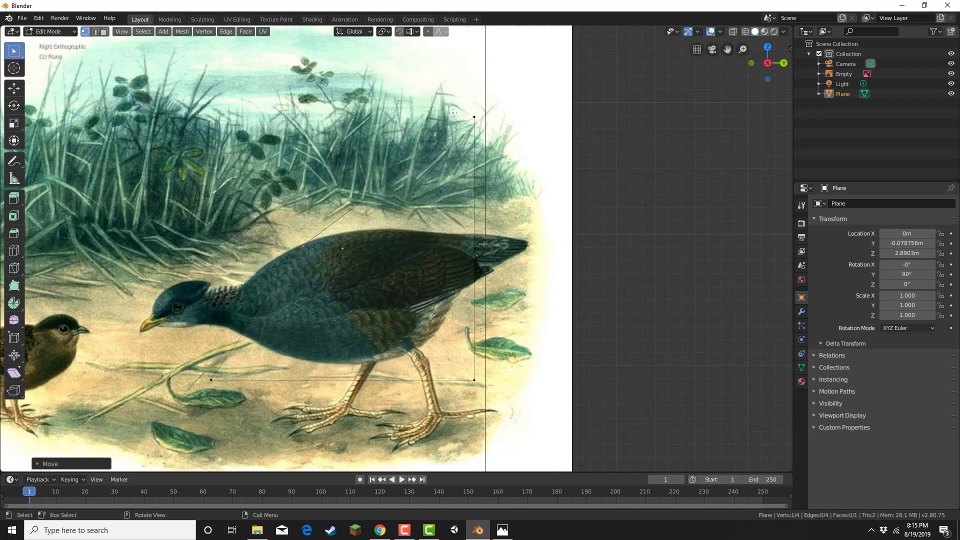
drag(451, 91, 478, 155)
key(g)
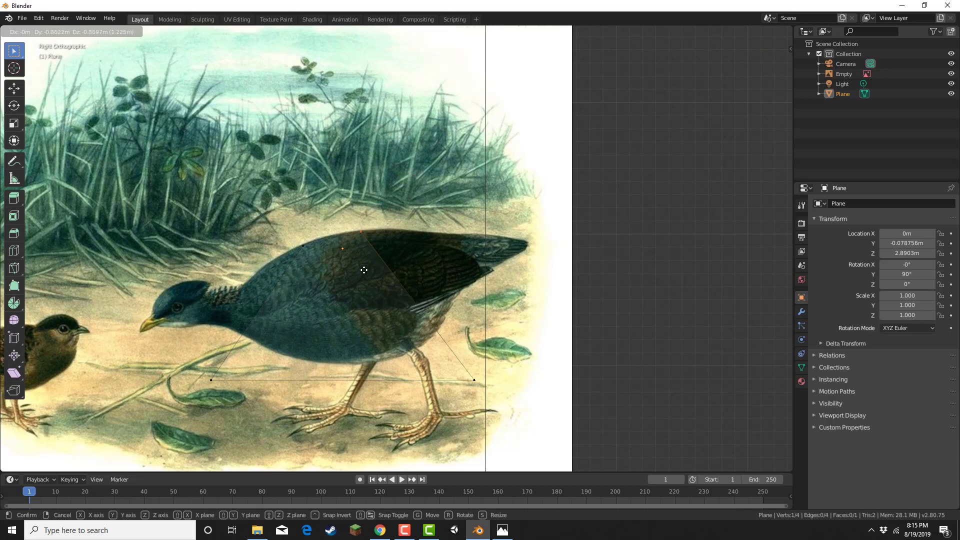
click(365, 267)
scroll(357, 260, up, 2)
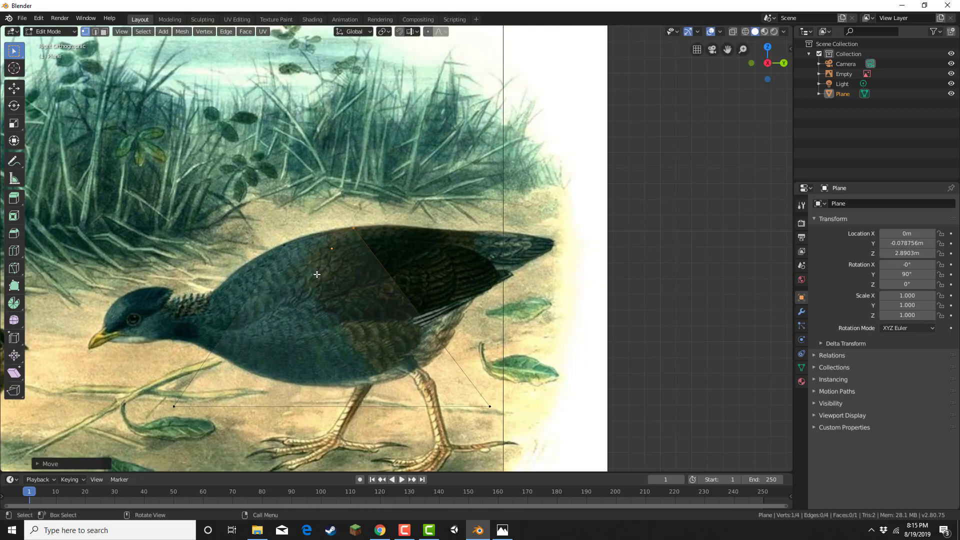
click(301, 249)
key(g)
click(286, 253)
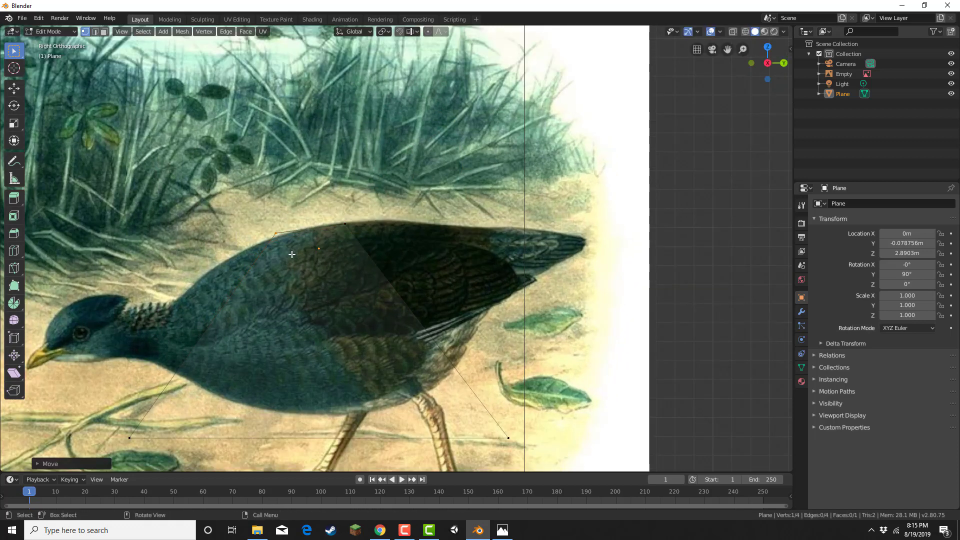
Step: Move the plane's two lower vertices onto the bird's belly outline, beneath the upper pair
drag(399, 317, 511, 413)
drag(538, 457, 539, 458)
key(g)
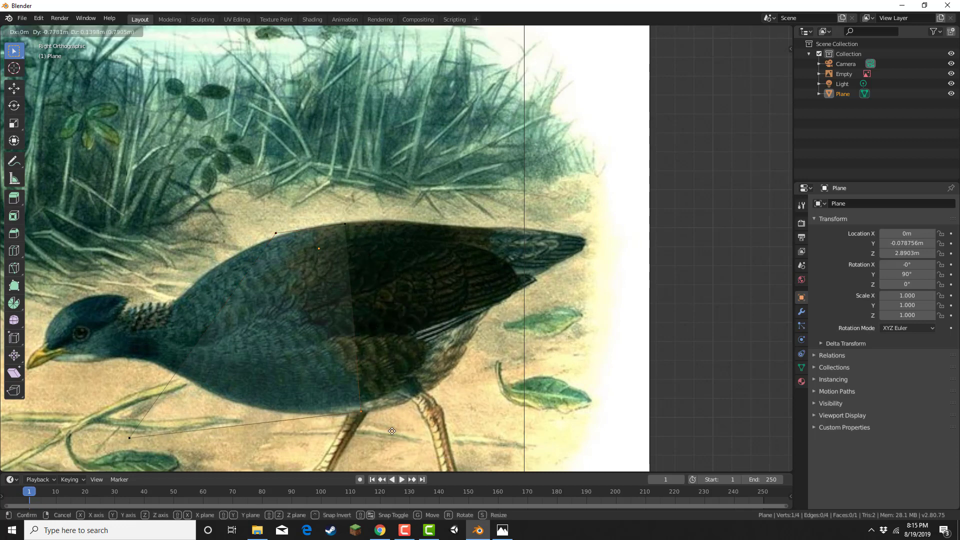
click(391, 430)
drag(107, 414, 134, 441)
key(g)
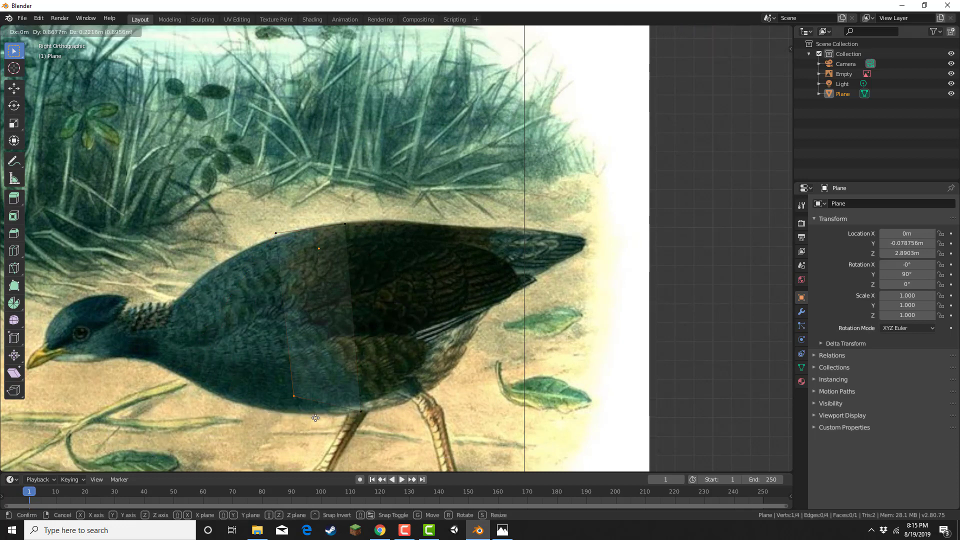
click(316, 429)
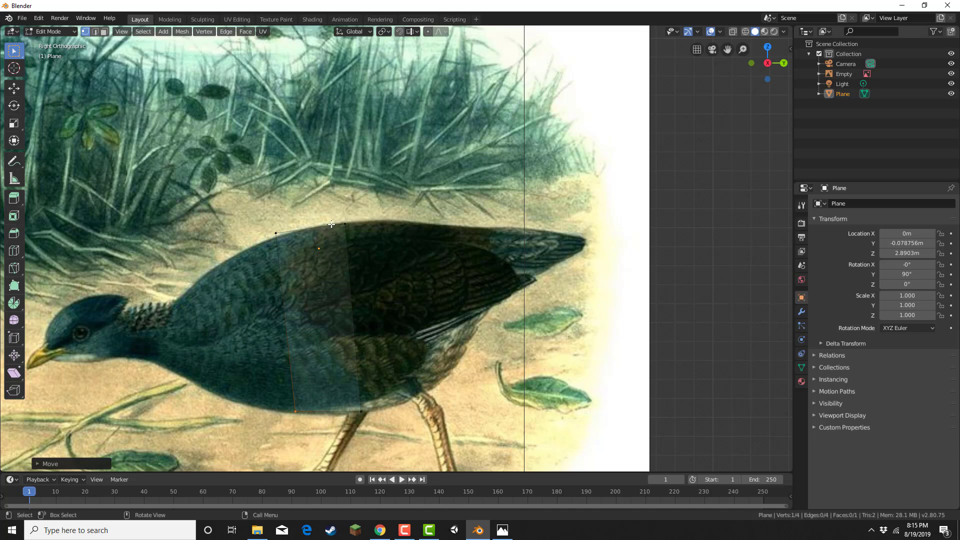
Step: Extrude the plane's tail-side edge three times toward the bird's tail
drag(331, 224, 385, 410)
key(e)
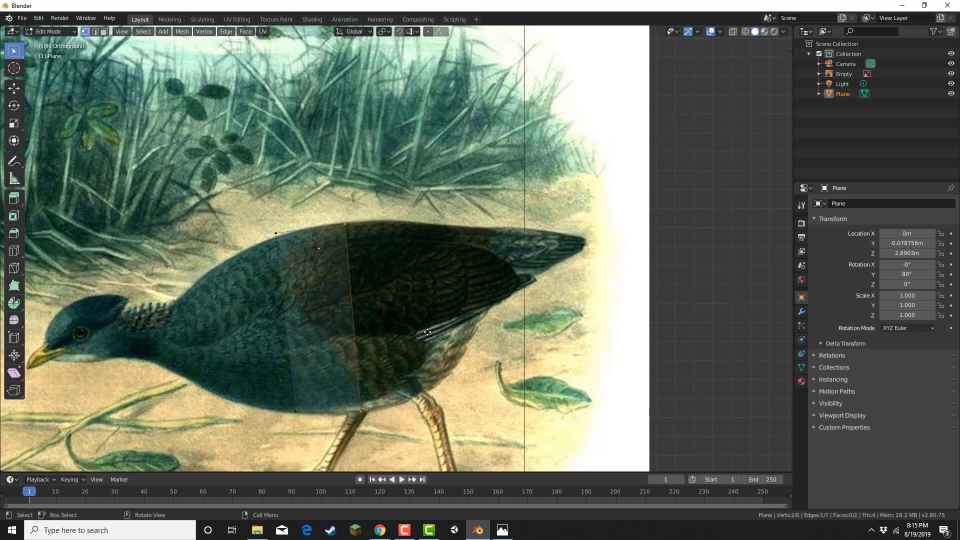
click(462, 330)
key(e)
click(501, 326)
key(e)
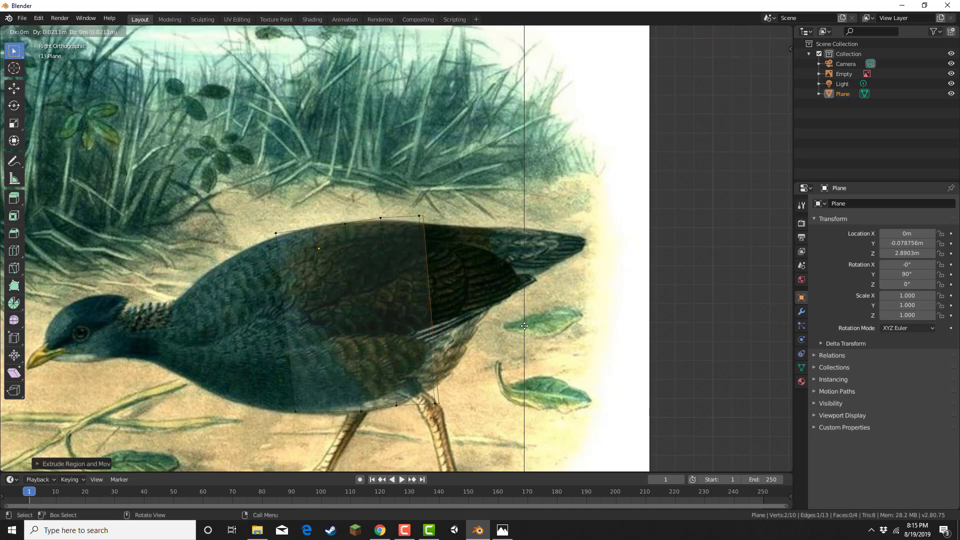
click(519, 304)
Step: Adjust the three extruded upper vertices and the frontmost upper vertex to follow the outline of the bird's back
click(419, 216)
key(g)
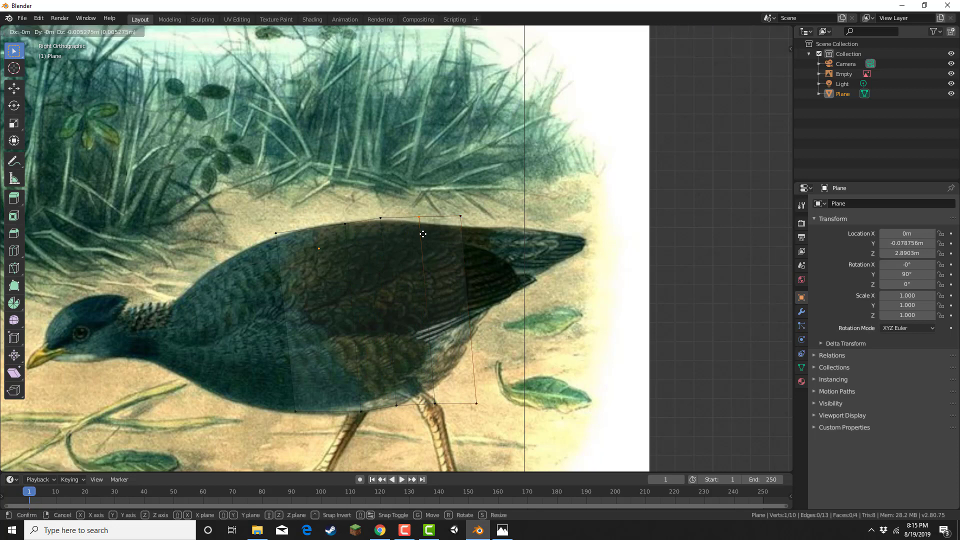
click(421, 224)
drag(436, 213, 464, 234)
key(g)
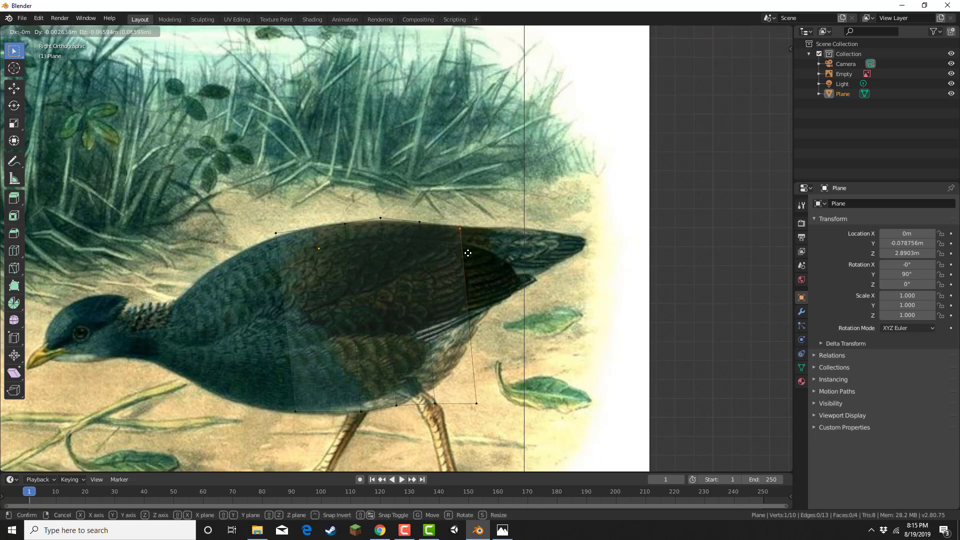
click(467, 253)
click(381, 219)
key(g)
click(392, 227)
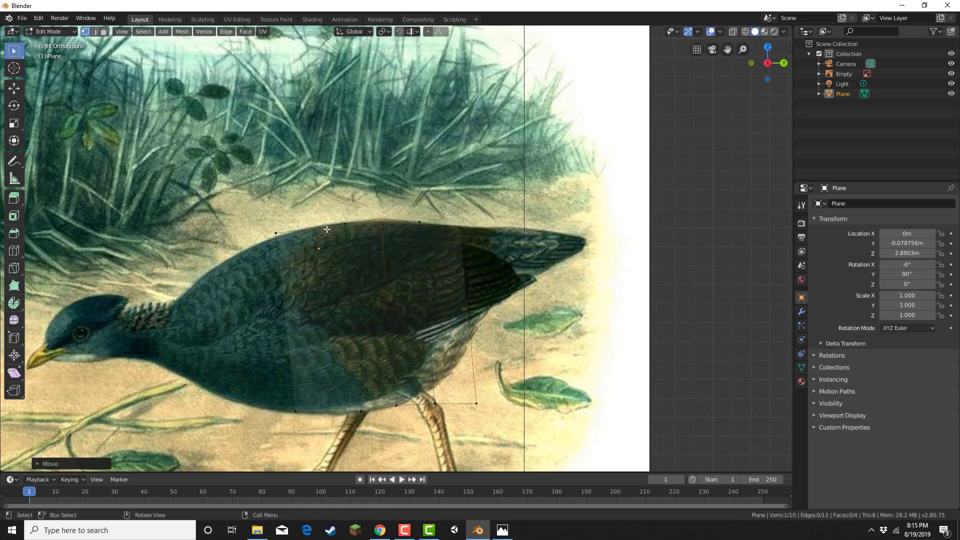
click(276, 233)
key(g)
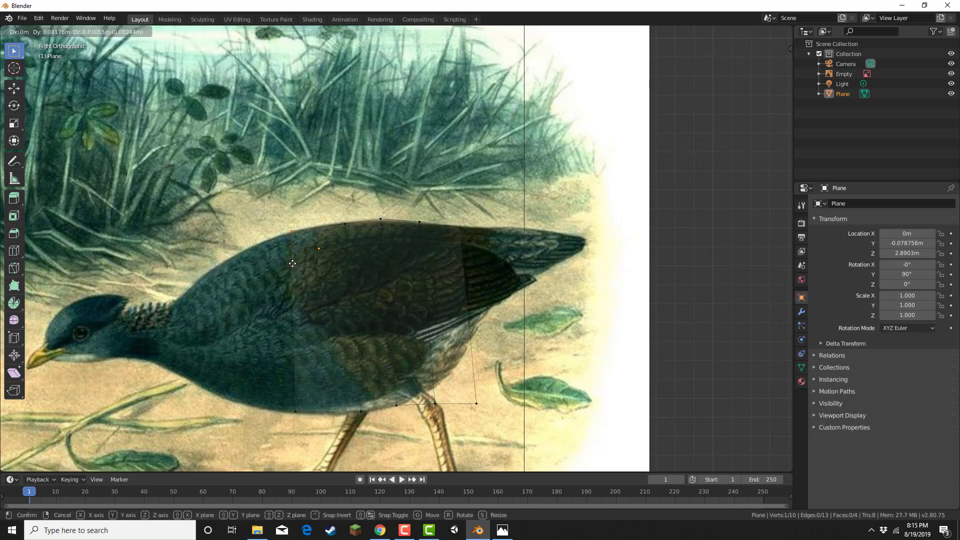
click(292, 264)
Step: Move the two rearmost lower vertices up onto the bird's underside outline behind the legs
click(434, 405)
key(g)
click(442, 398)
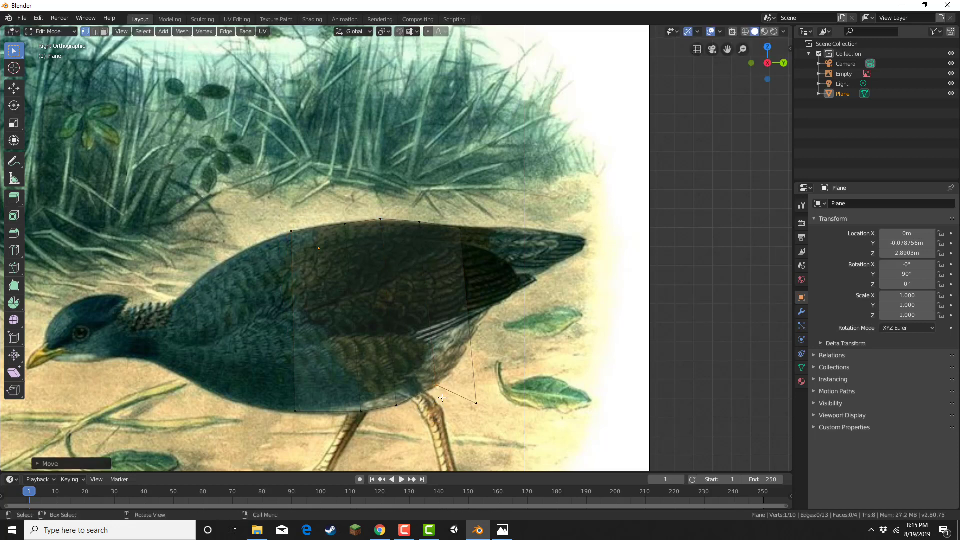
click(475, 403)
key(g)
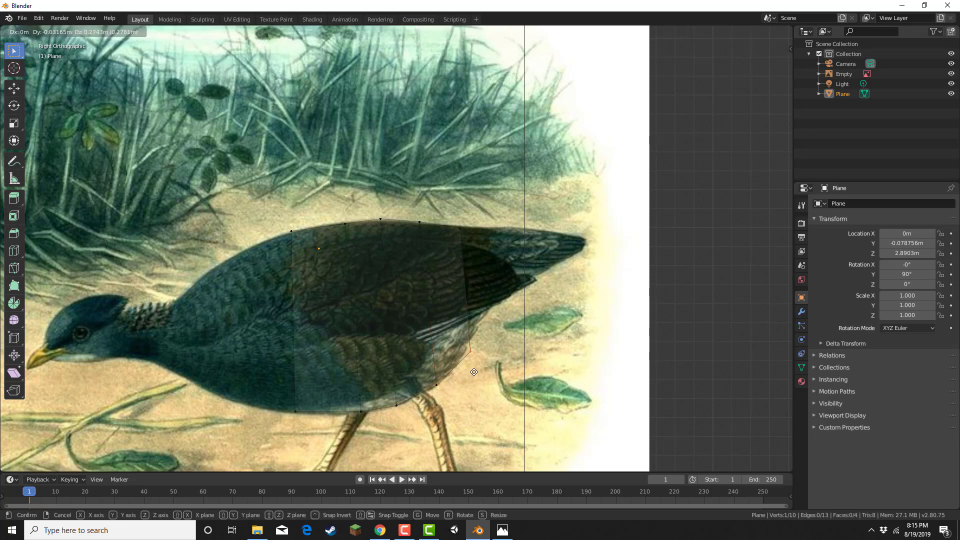
click(473, 371)
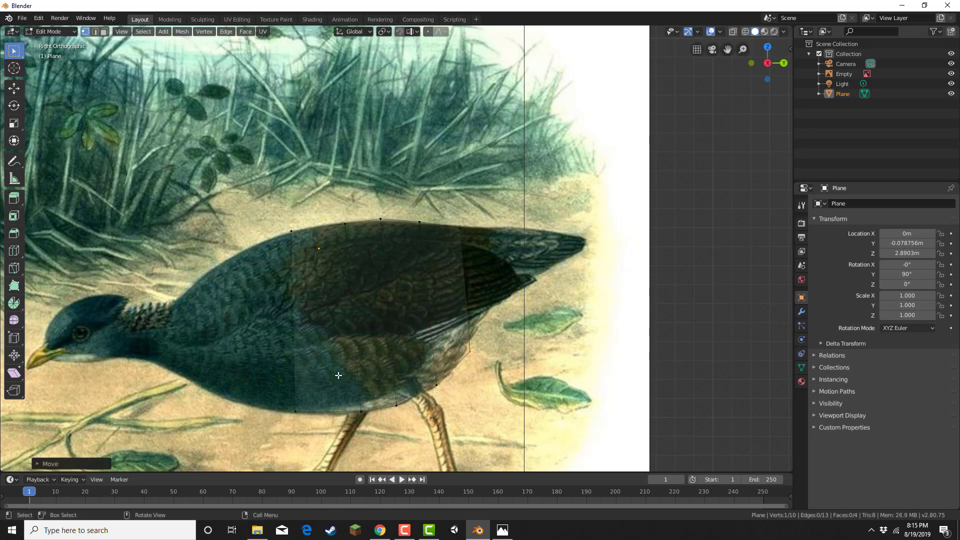
Step: Extrude the mesh's front edge four times toward the neck, with the lower vertices following the breast outline
scroll(217, 355, up, 3)
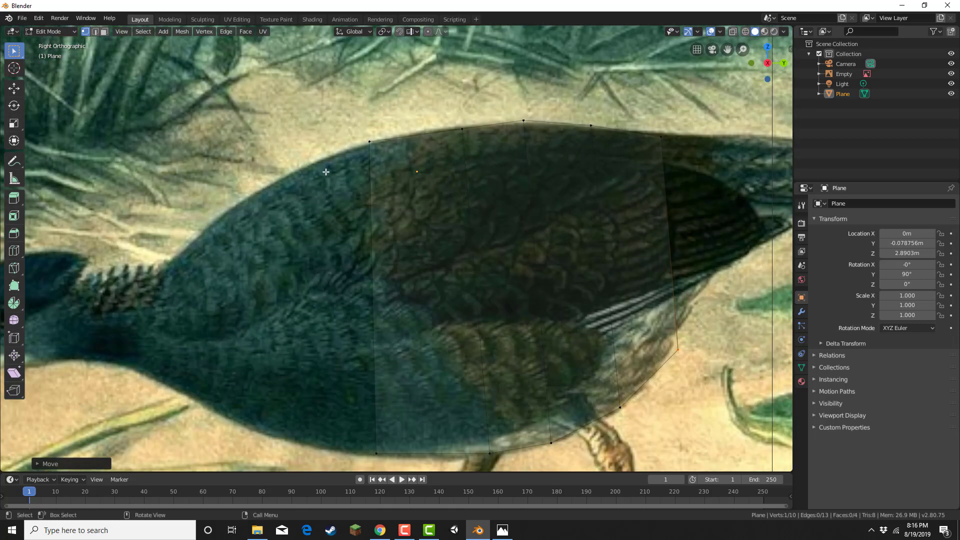
drag(334, 136, 430, 458)
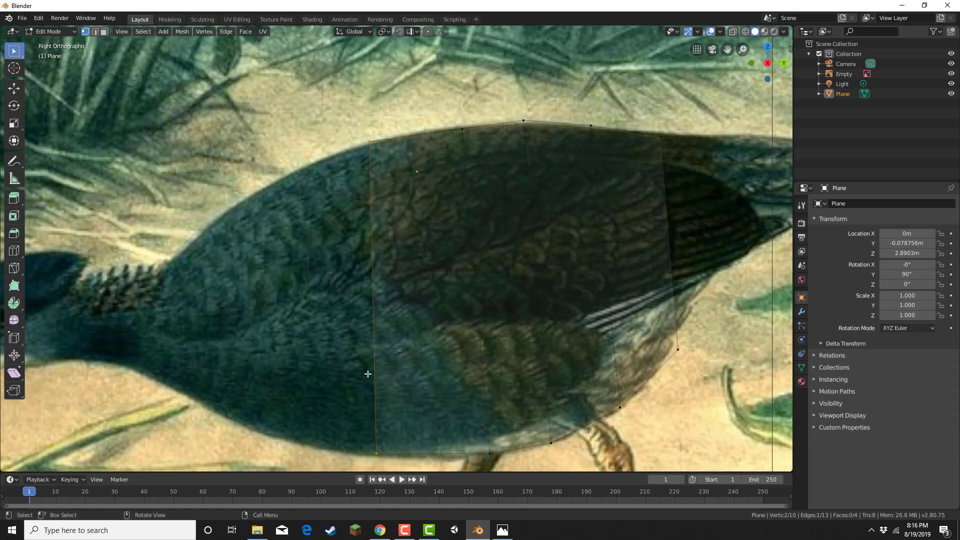
key(e)
click(315, 374)
key(e)
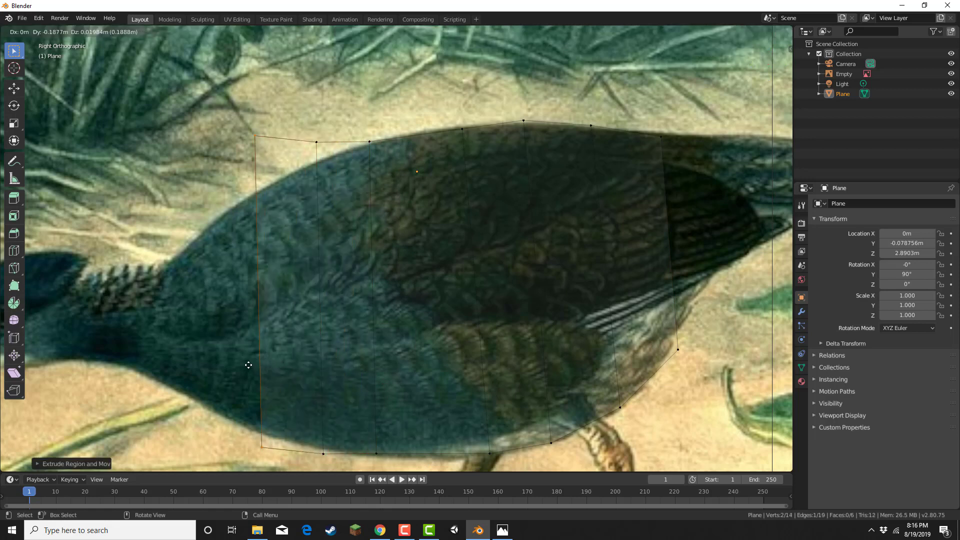
click(242, 350)
key(e)
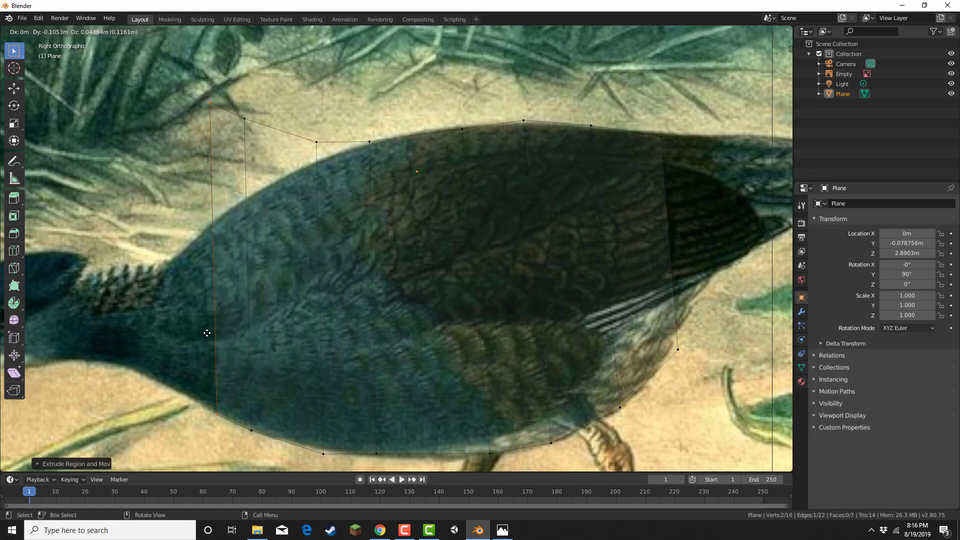
click(207, 332)
key(e)
click(178, 326)
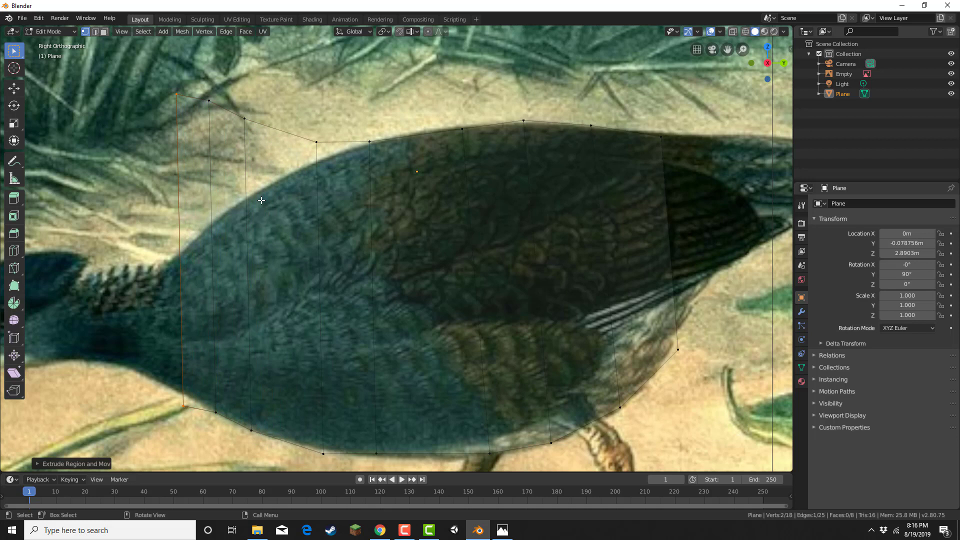
Step: Move the two upper vertices just ahead of the traced back down onto the outline of the bird's shoulder
click(317, 142)
key(g)
click(328, 204)
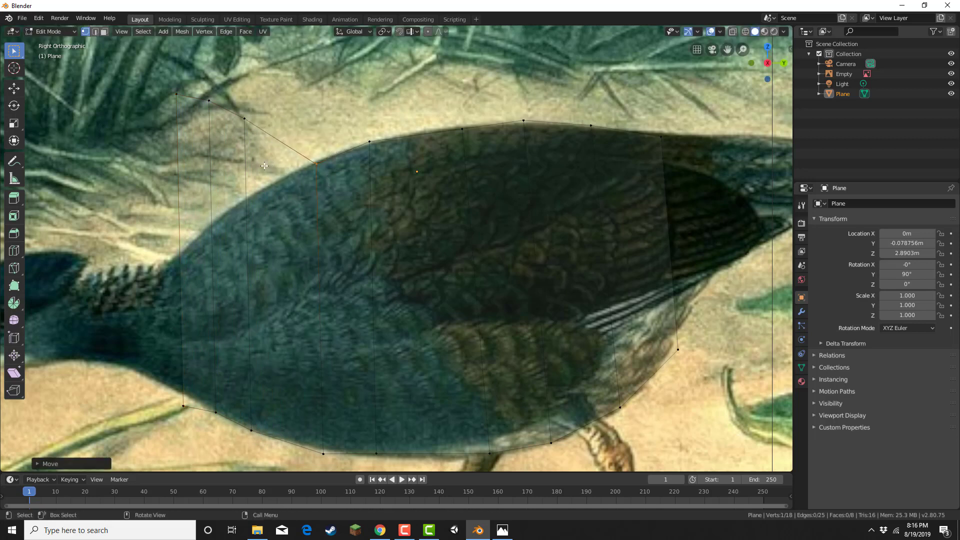
click(245, 120)
key(g)
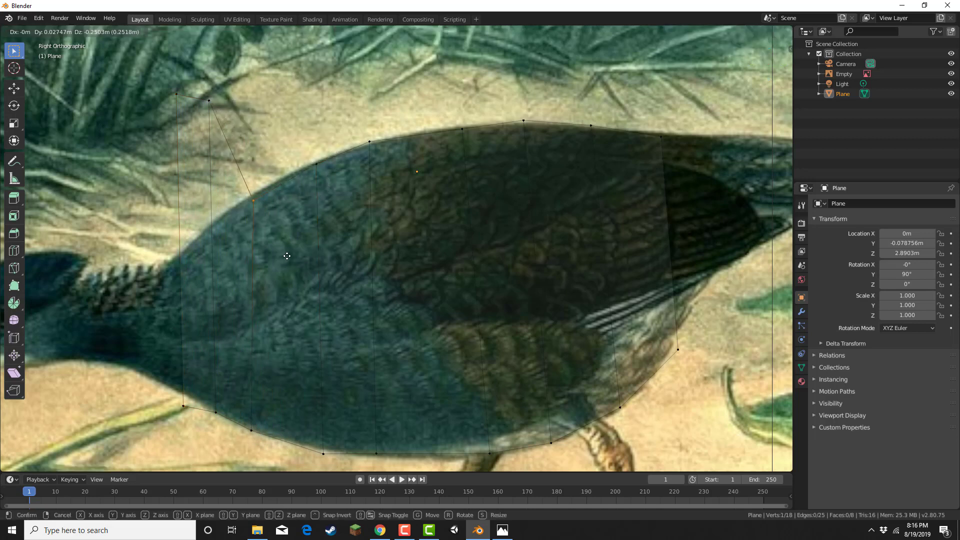
click(287, 247)
click(310, 170)
key(g)
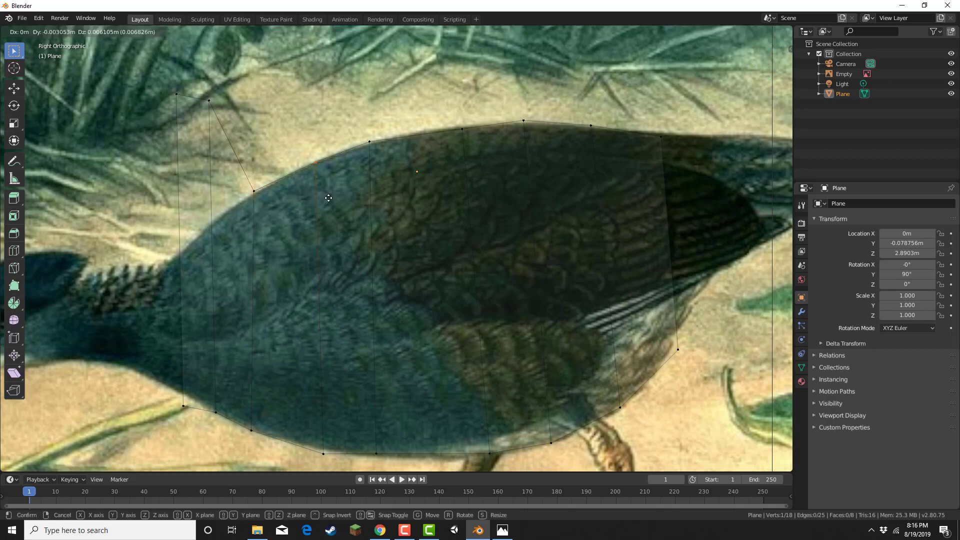
click(327, 197)
Step: Move the two frontmost upper vertices down to the base of the neck and fit the front lower vertex to the breast outline
click(204, 106)
key(g)
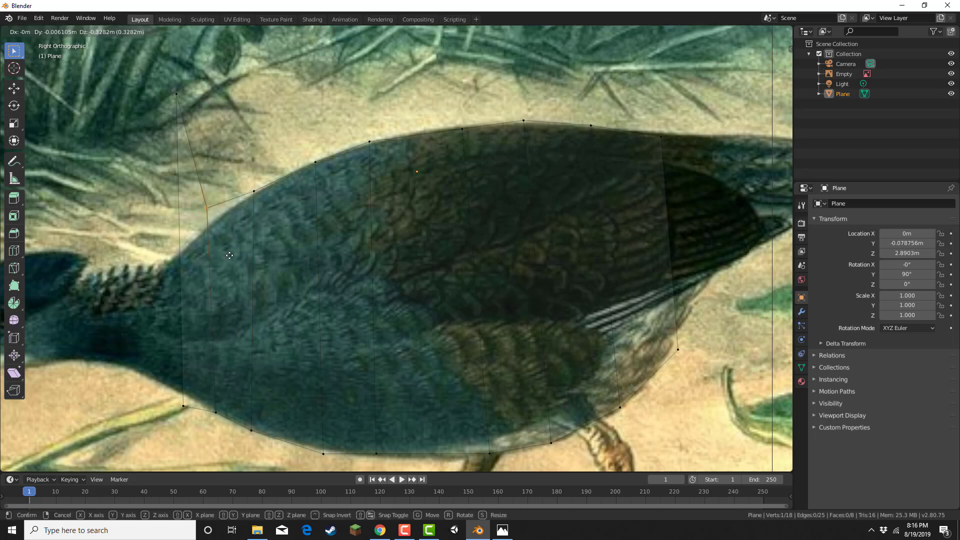
click(233, 262)
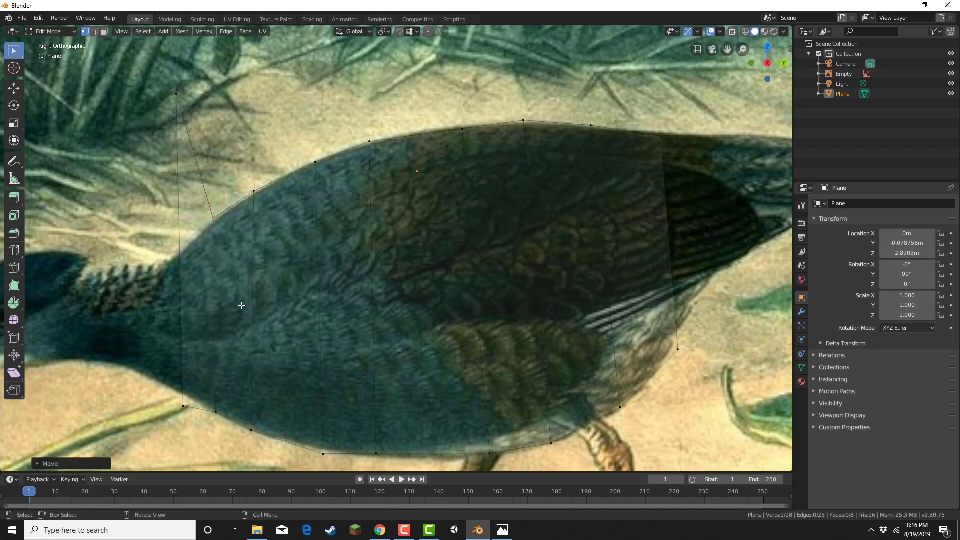
shift+middle_drag(295, 361, 422, 328)
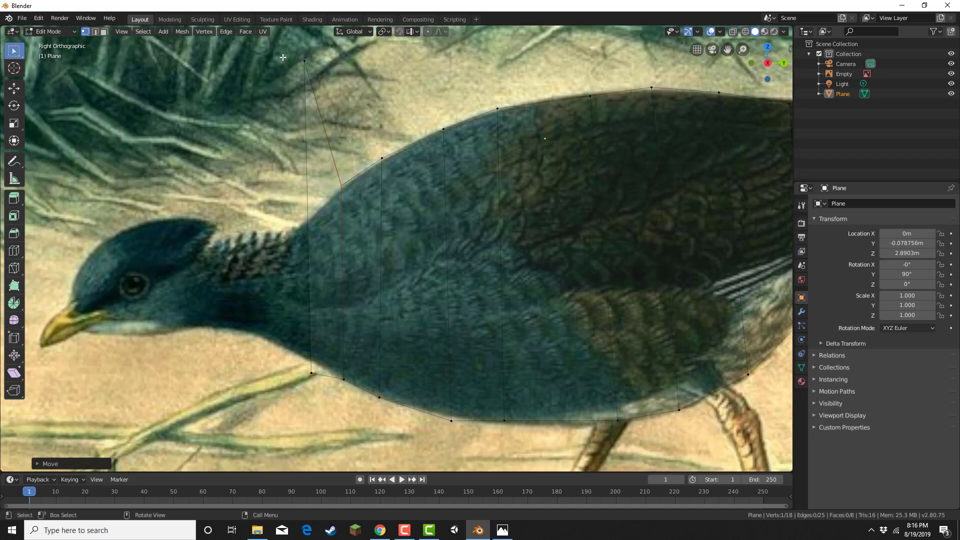
click(305, 61)
key(g)
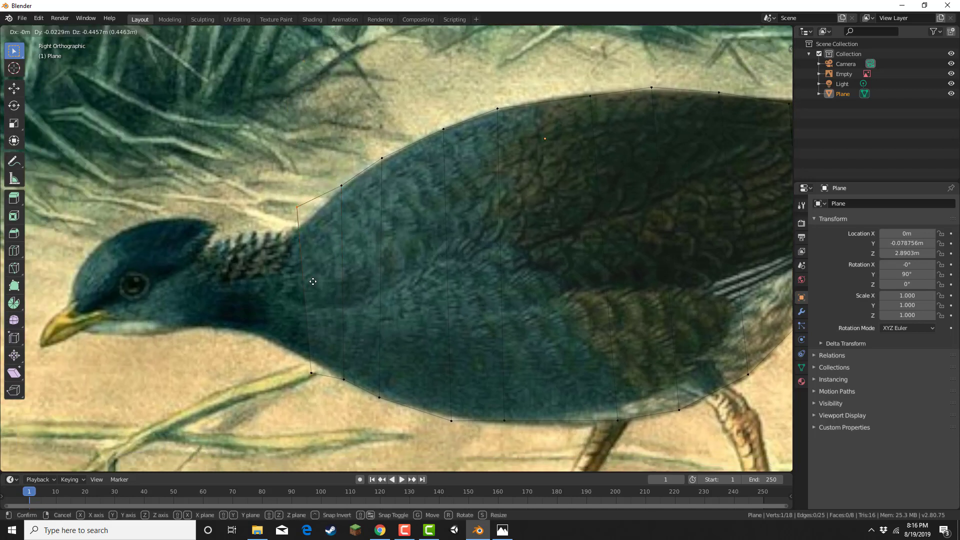
click(319, 296)
click(314, 375)
key(g)
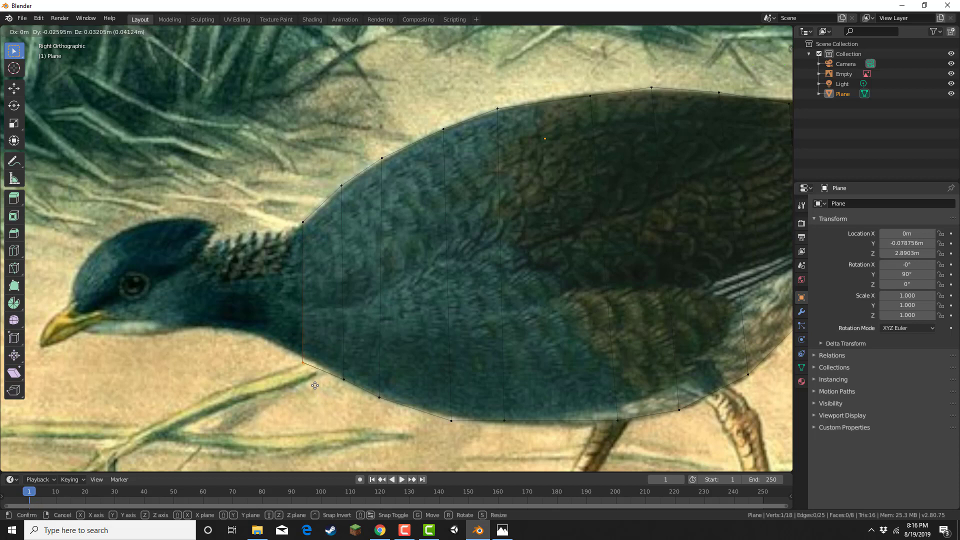
click(315, 385)
Step: Extrude the mesh's front edge twice along the neck toward the back of the head
drag(250, 167, 311, 382)
key(e)
click(289, 222)
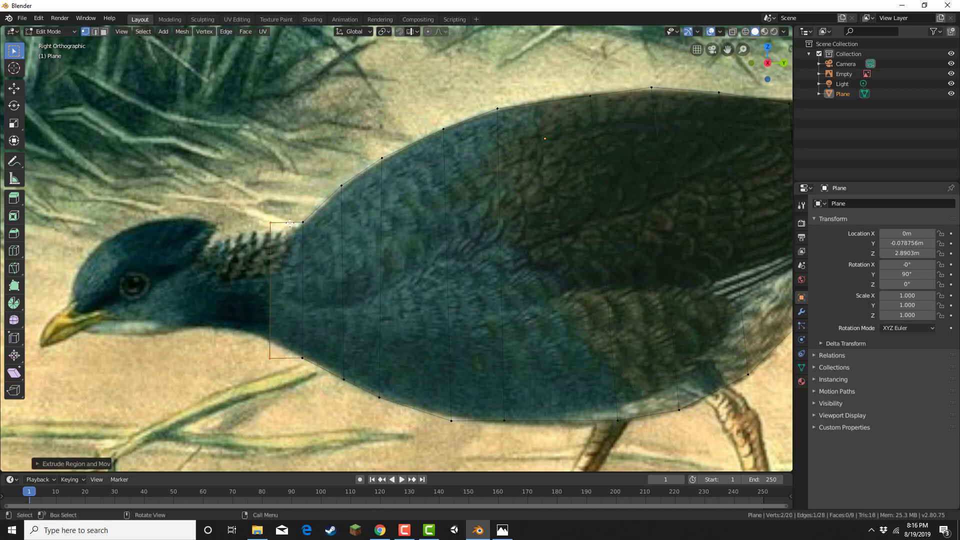
key(e)
click(222, 207)
Step: Lower the two new upper neck vertices onto the outline of the bird's nape
drag(290, 241, 290, 240)
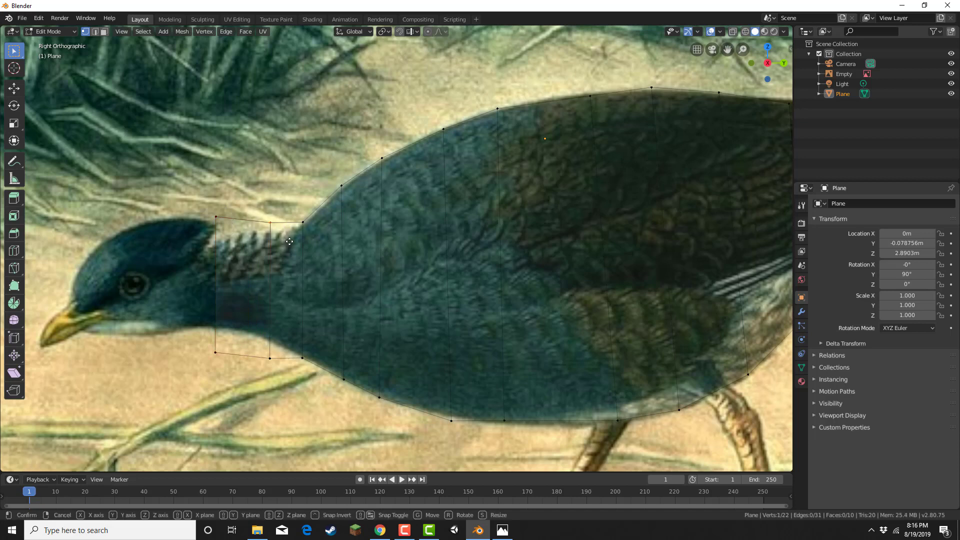
key(g)
click(289, 248)
click(215, 217)
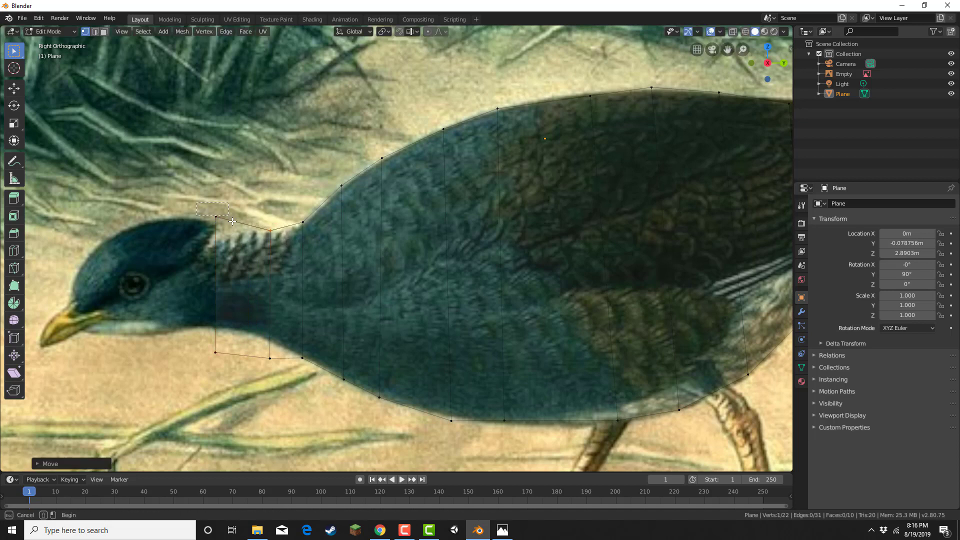
key(g)
click(242, 242)
Step: Raise the two new lower neck vertices onto the outline of the bird's throat
drag(240, 321, 280, 357)
key(g)
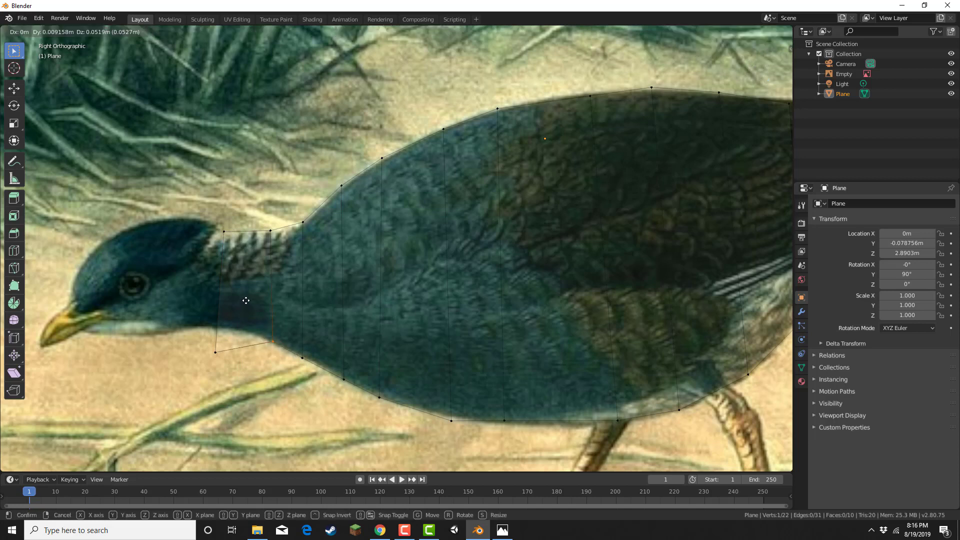
click(246, 300)
click(217, 352)
key(g)
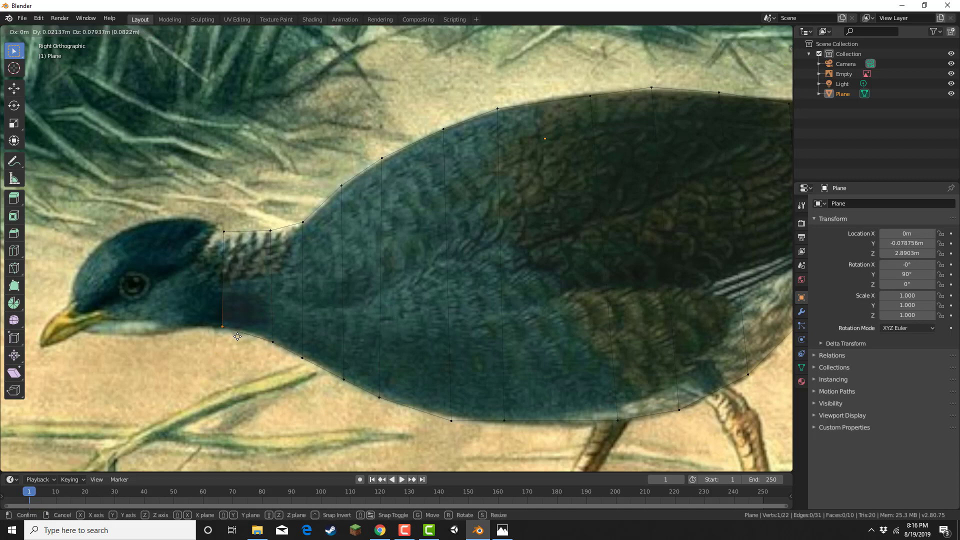
click(237, 337)
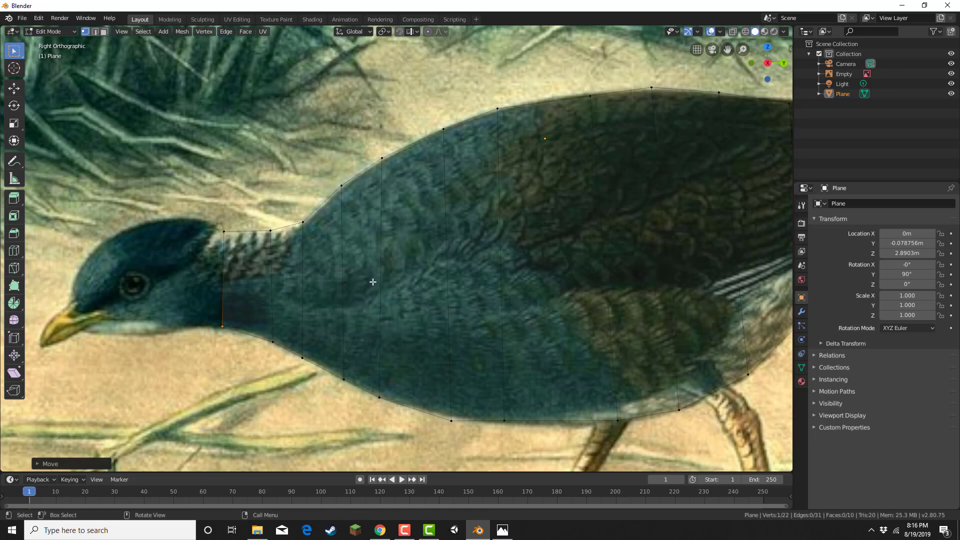
Step: Extrude the front edge three times across the head toward the beak
drag(137, 185, 232, 352)
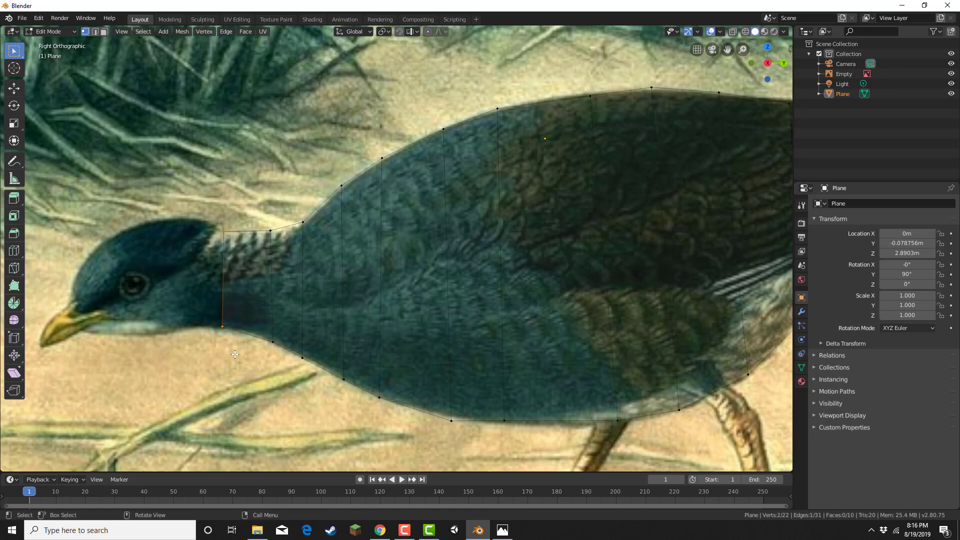
key(e)
click(190, 356)
key(e)
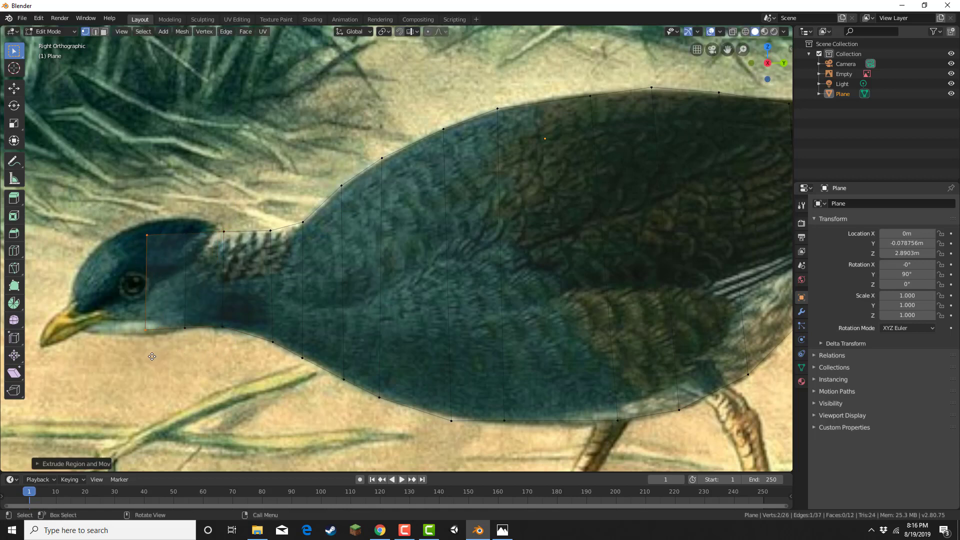
click(149, 358)
key(e)
click(108, 364)
Step: Check the lower vertex under the eye against the chin outline and raise the two rear upper head vertices onto the crown
drag(128, 315, 155, 340)
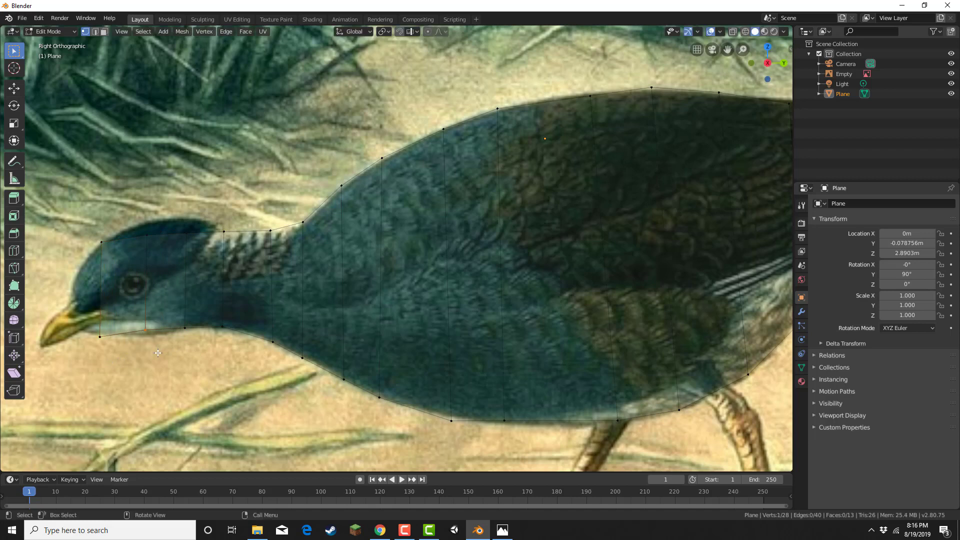
key(g)
click(156, 342)
click(185, 233)
key(g)
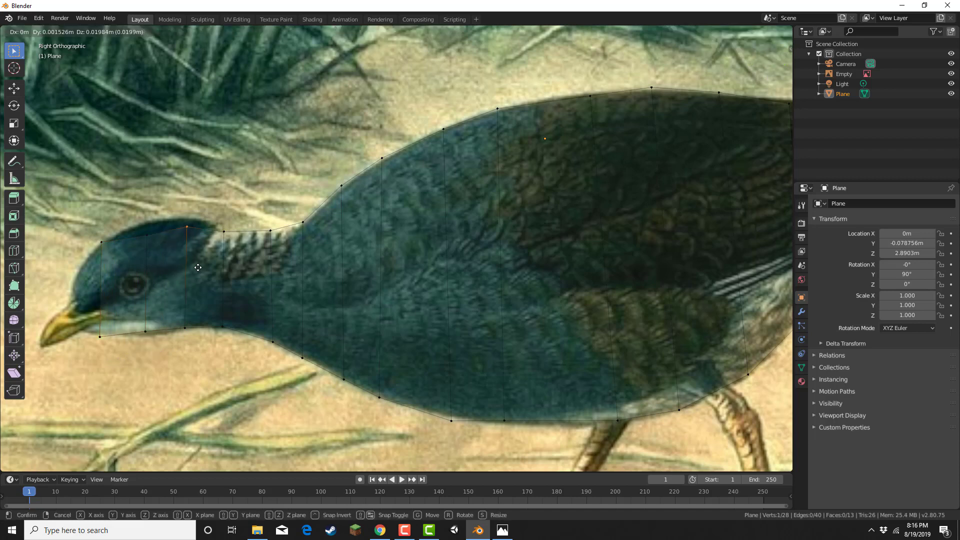
click(198, 260)
click(169, 262)
key(g)
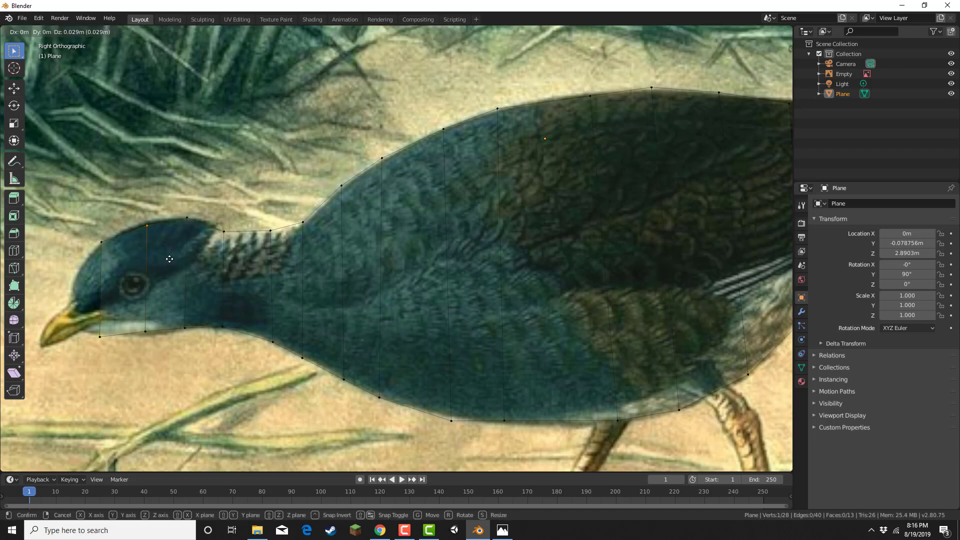
click(170, 259)
Step: Extrude the front edge once more to the base of the beak and fit its two vertices to the forehead and chin
shift+middle_drag(133, 275, 220, 268)
drag(153, 215, 209, 347)
key(e)
click(169, 348)
drag(115, 158, 168, 250)
key(g)
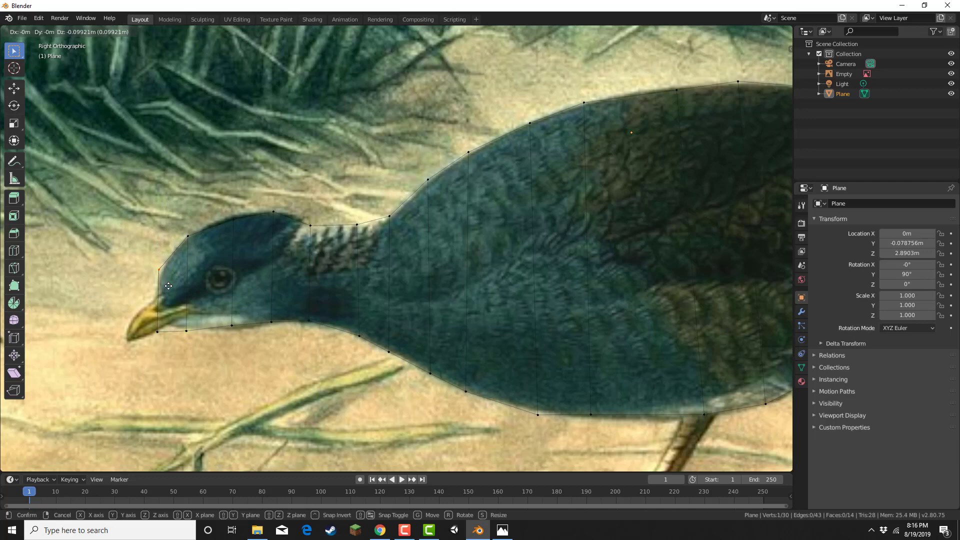
click(167, 287)
drag(152, 312, 168, 352)
key(g)
click(167, 344)
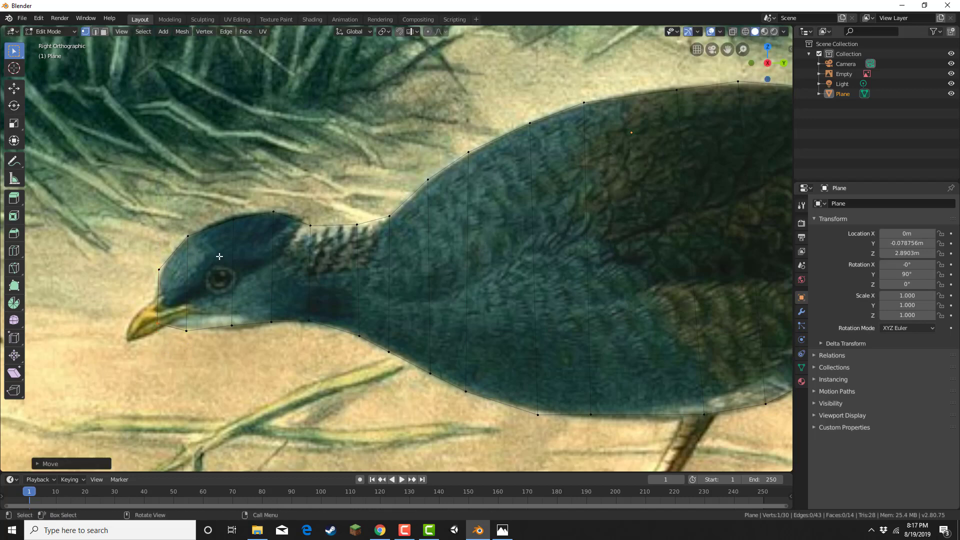
Step: Hide the reference picture and extrude the whole bird profile sideways to give it thickness
scroll(219, 257, down, 3)
shift+middle_drag(546, 224, 486, 242)
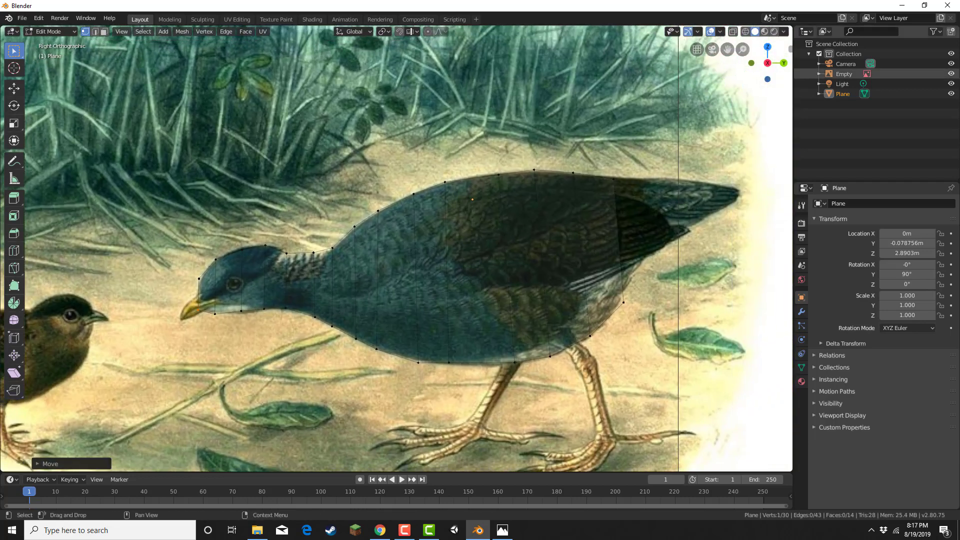
click(951, 74)
scroll(451, 135, down, 3)
drag(237, 151, 750, 460)
middle_drag(613, 368, 645, 326)
key(e)
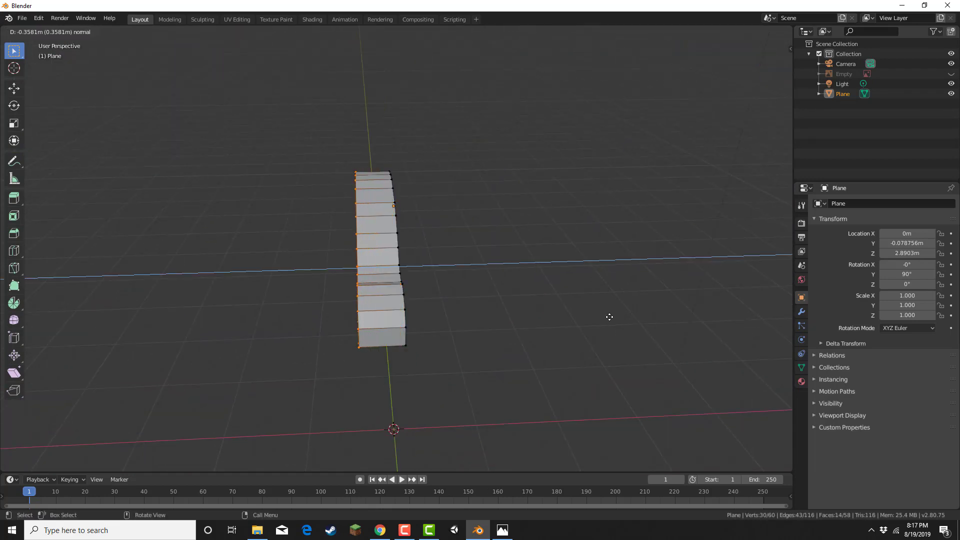
click(600, 317)
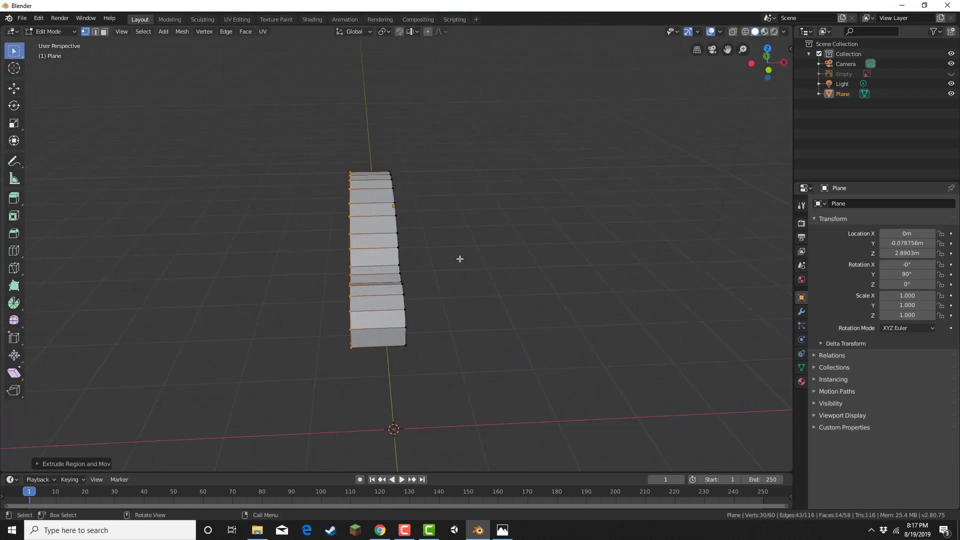
right_click(459, 258)
click(460, 262)
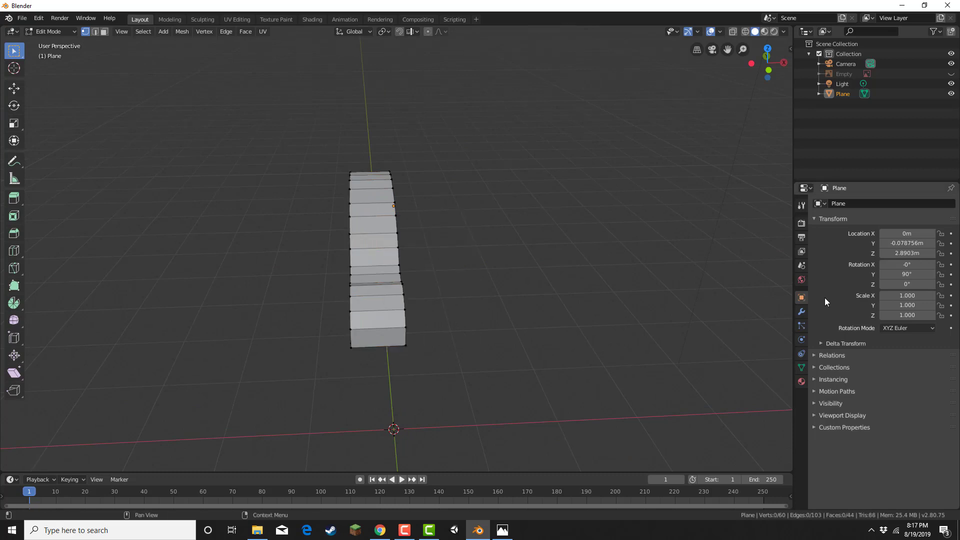
Step: Add a Mirror modifier to the bird mesh
click(801, 312)
click(842, 204)
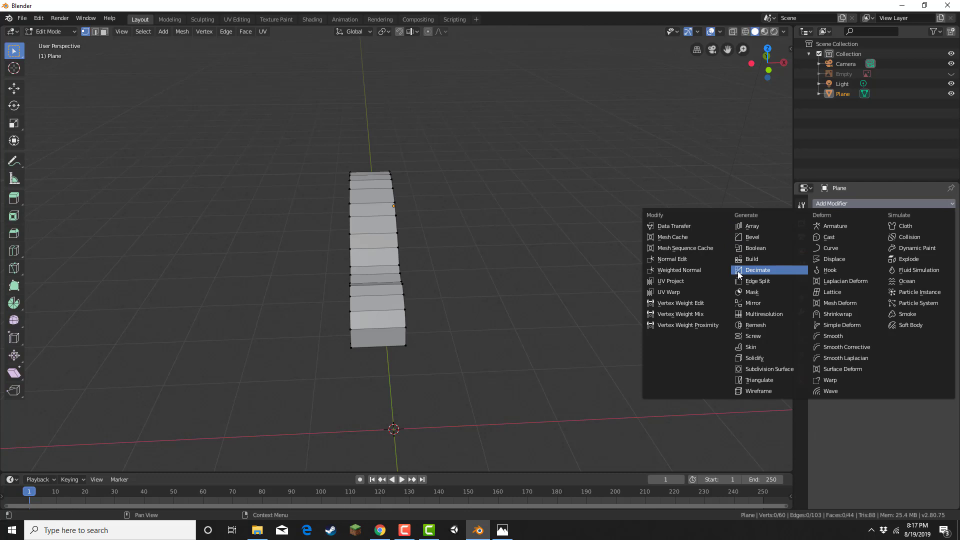
click(759, 303)
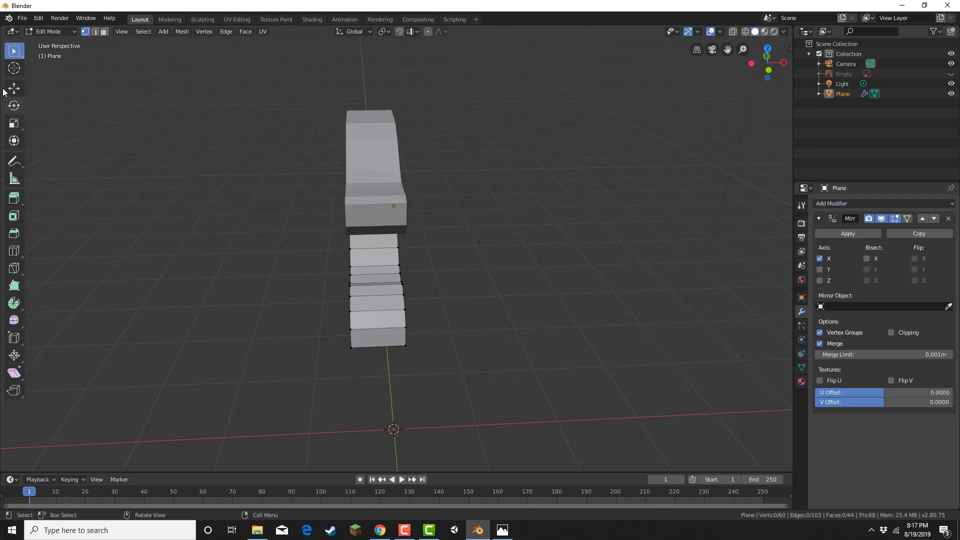
Step: Switch to Object Mode and apply the plane's rotation so the Mirror modifier works across the body's width
click(49, 31)
click(58, 44)
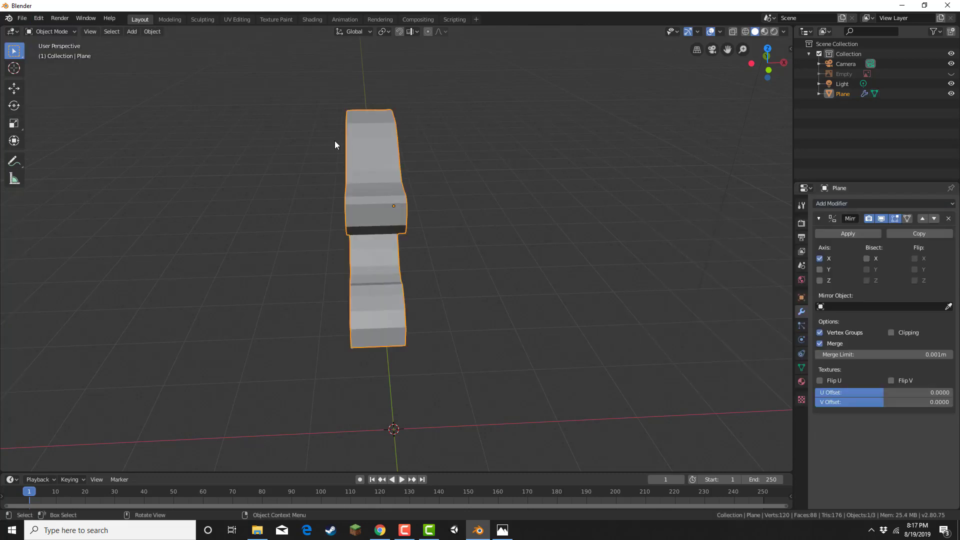
key(ctrl+a)
click(334, 141)
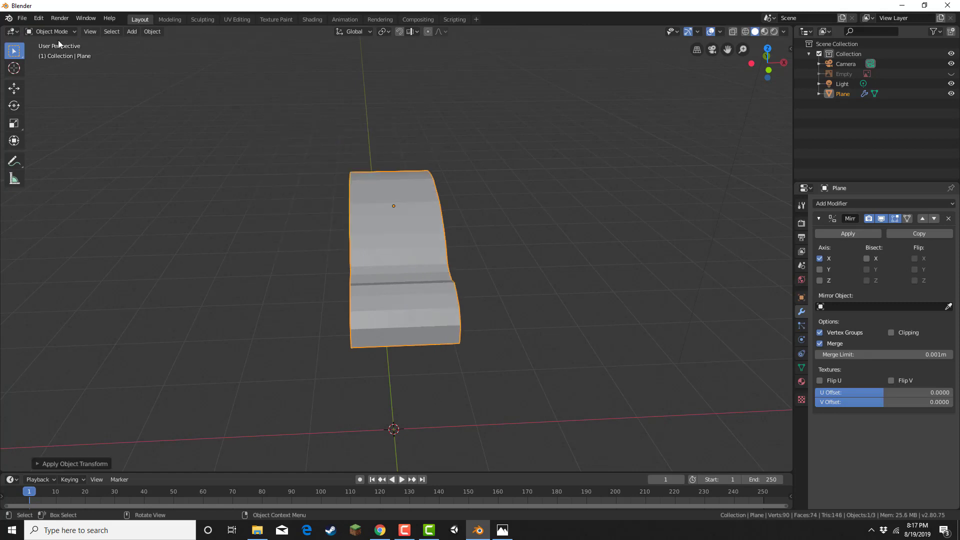
Step: Return to Edit Mode and move the entire mesh sideways away from its mirrored half
click(60, 32)
click(63, 53)
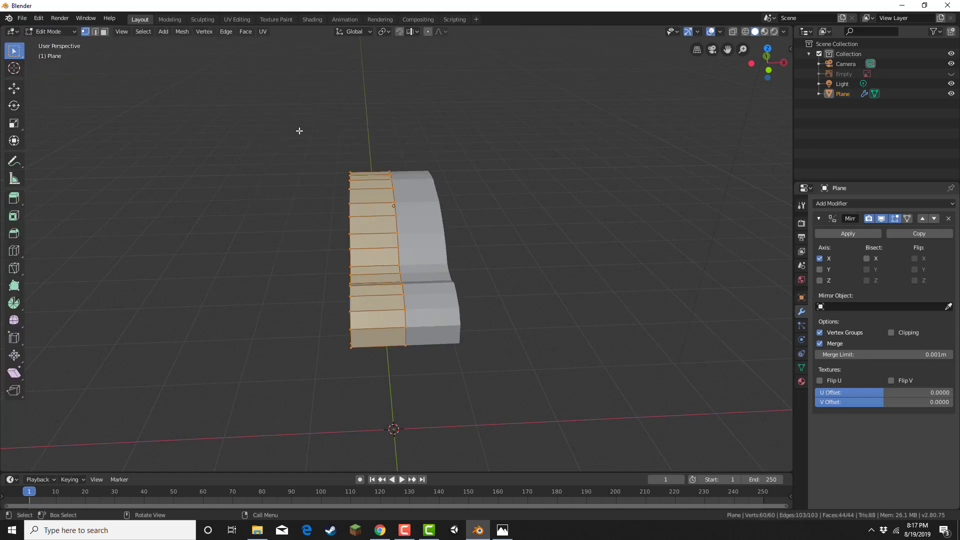
key(g)
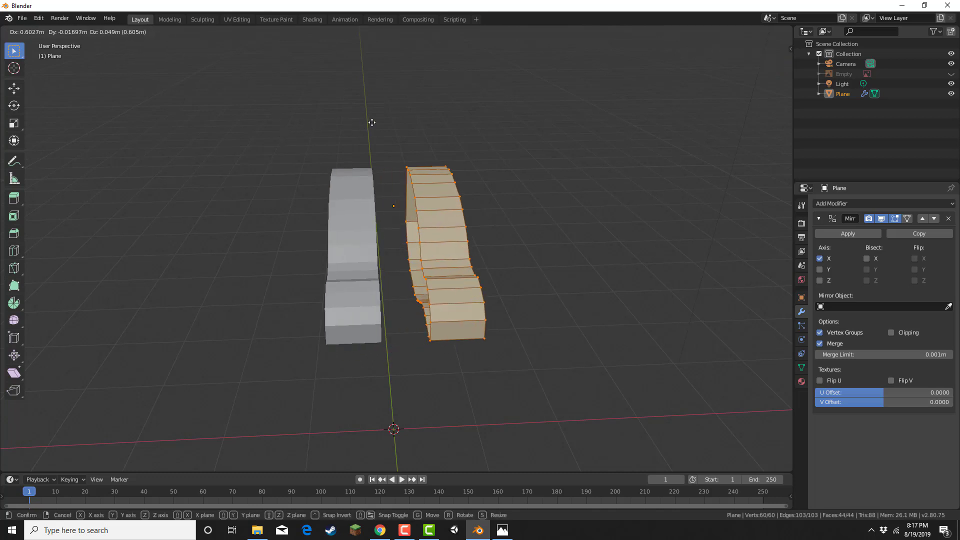
click(427, 114)
Step: Enable Clipping on the Mirror modifier and move the mesh back until it joins its mirrored half at the centre
click(892, 333)
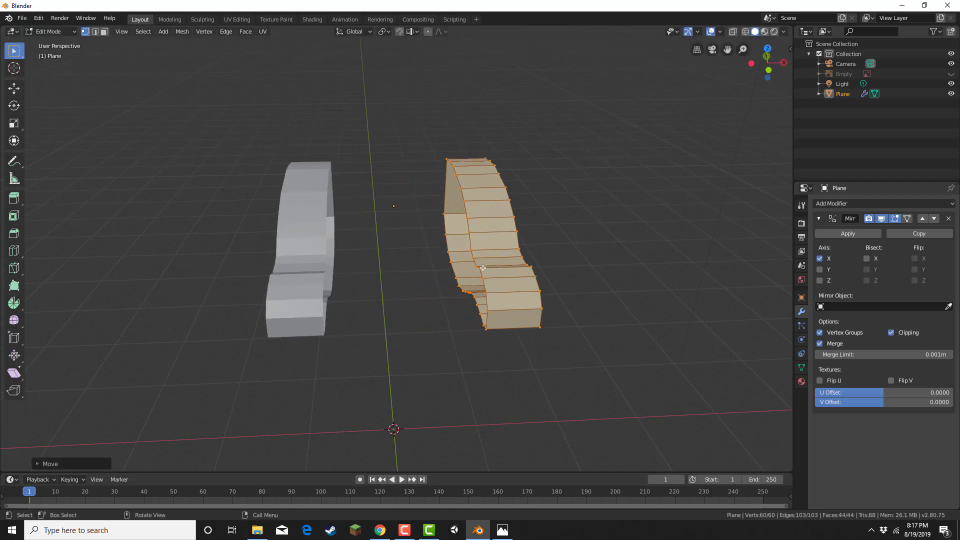
key(g)
click(395, 252)
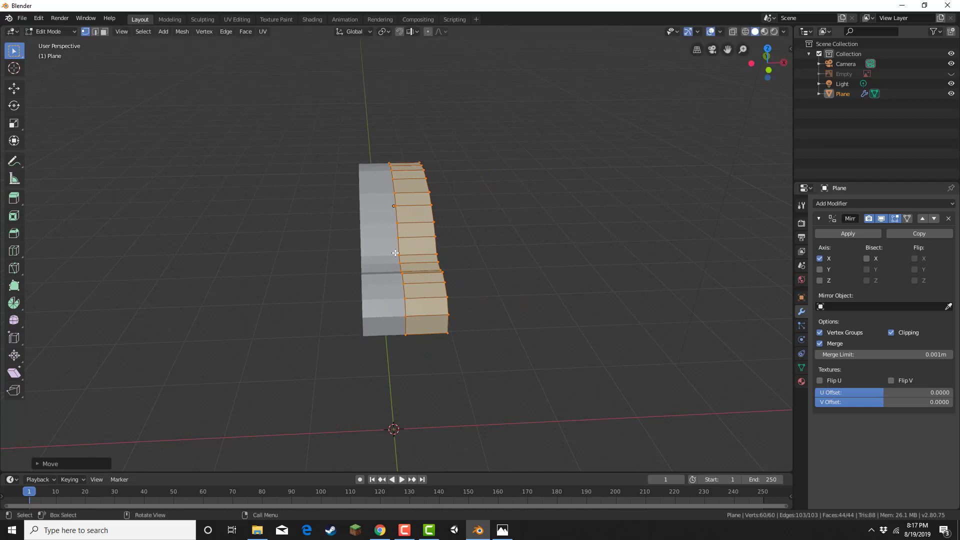
Step: Switch to the right orthographic view and show the reference picture again behind the mesh
click(783, 62)
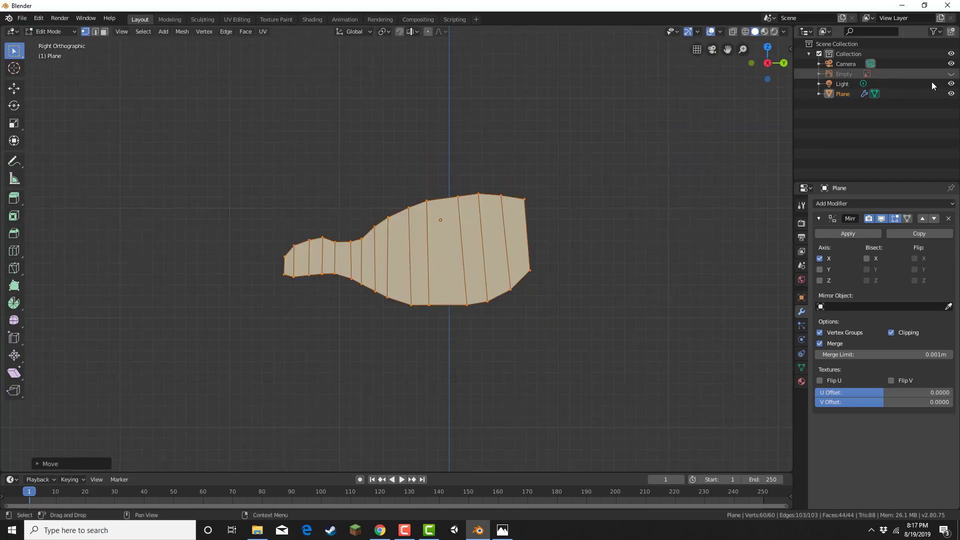
click(951, 75)
scroll(338, 261, up, 2)
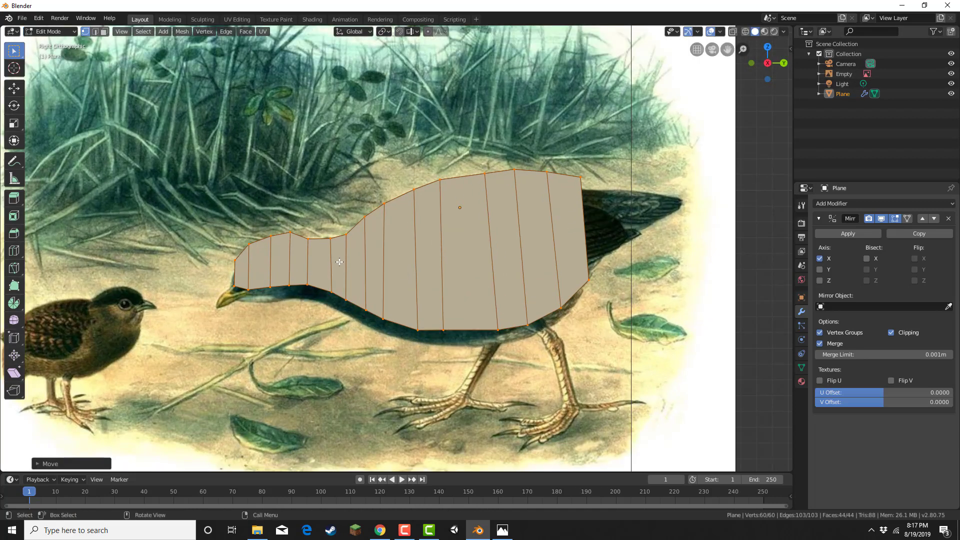
Step: Move the mesh down onto the adult bird's body in the reference and add a lengthwise loop cut midway across its width
key(g)
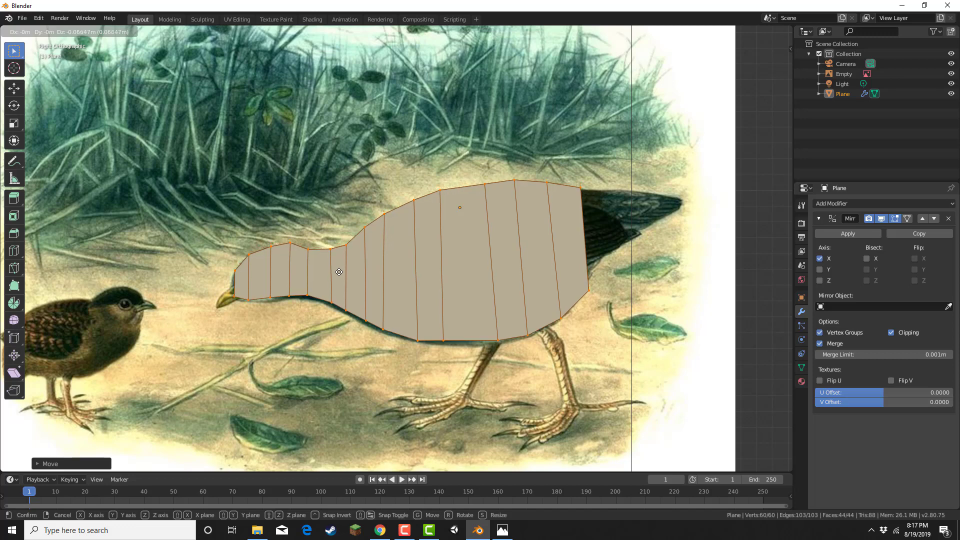
click(357, 178)
middle_drag(357, 179, 412, 211)
key(ctrl+r)
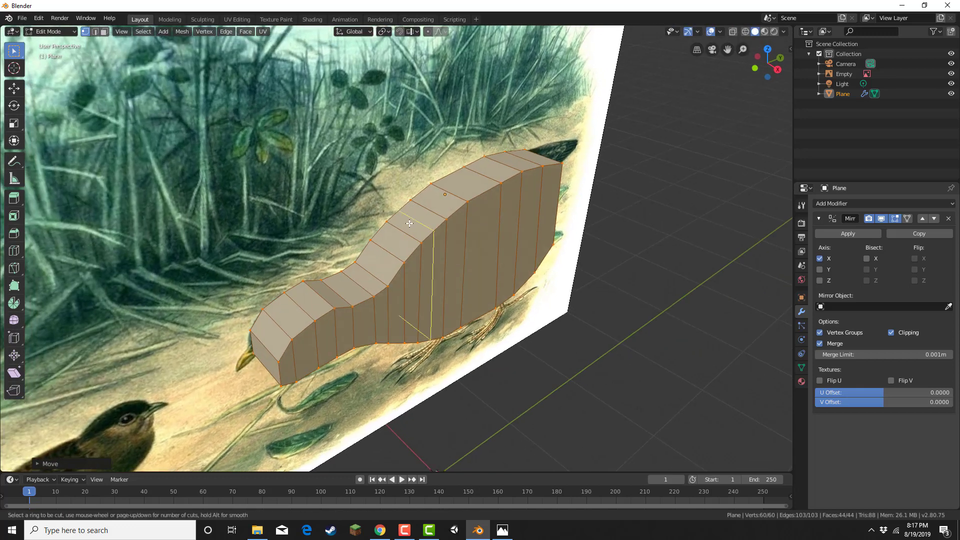
click(393, 223)
right_click(394, 223)
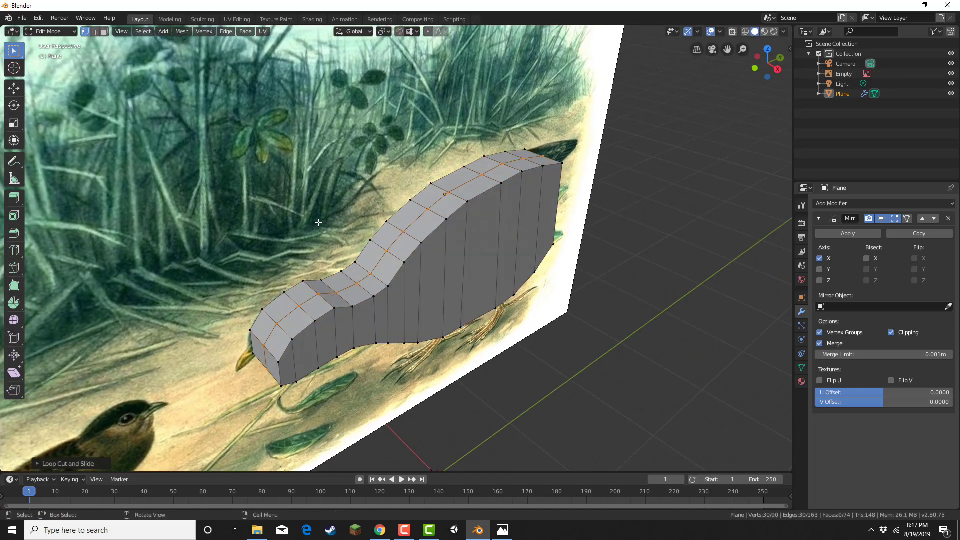
Step: Turn on X-ray and, in face select mode, extrude the underside face above the rear leg downward as a leg stub
click(733, 32)
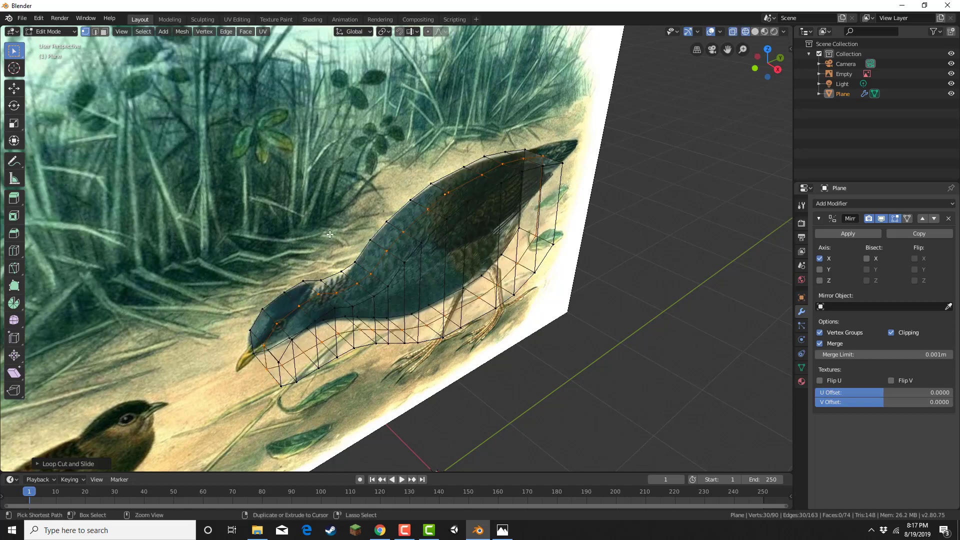
scroll(330, 234, up, 3)
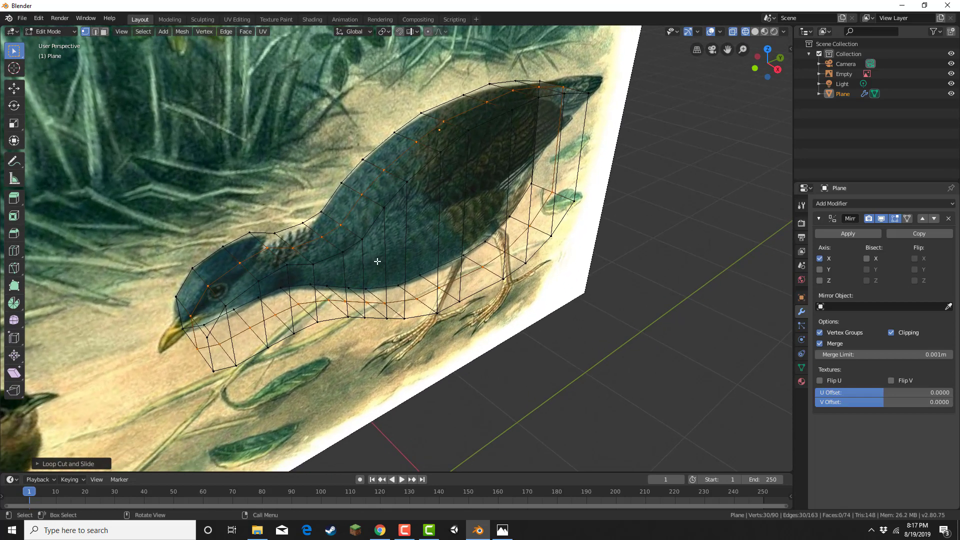
middle_drag(377, 261, 552, 272)
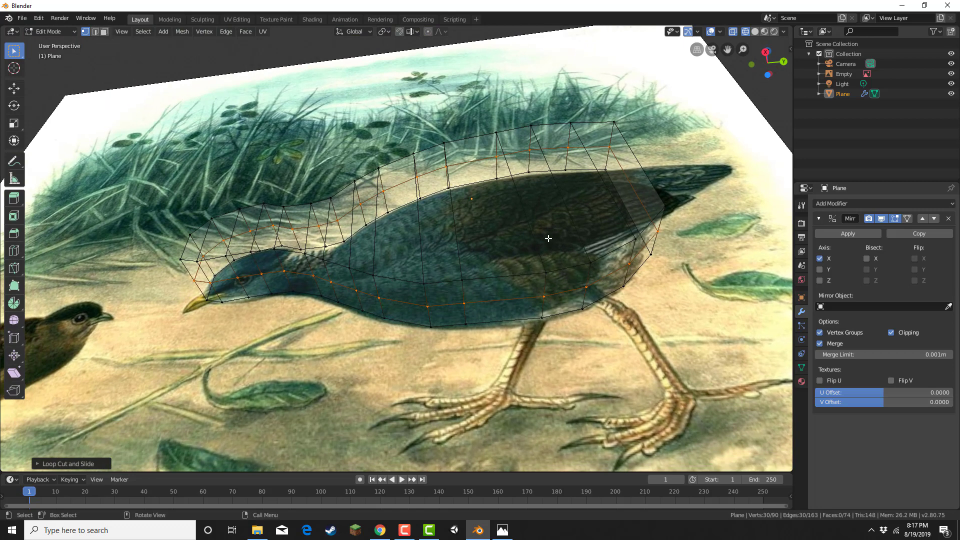
click(103, 33)
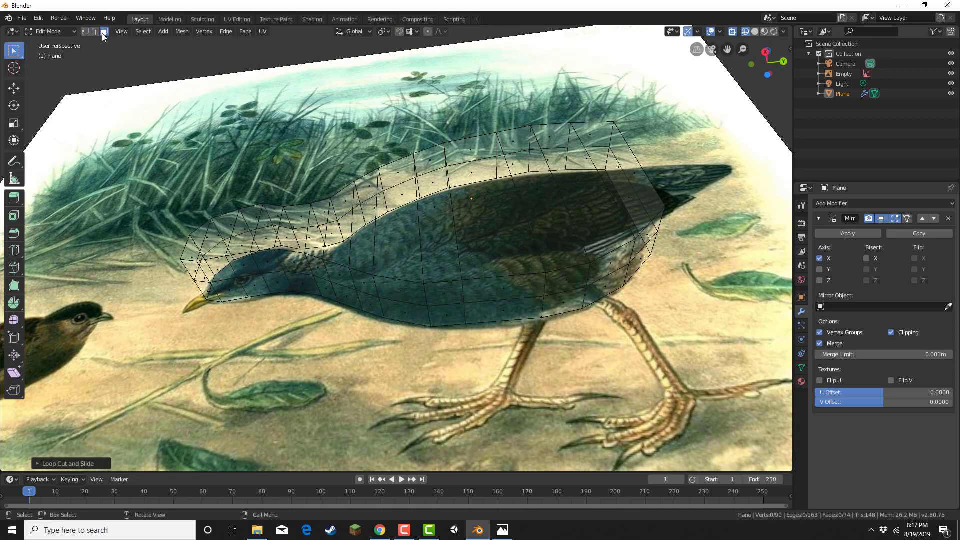
click(610, 265)
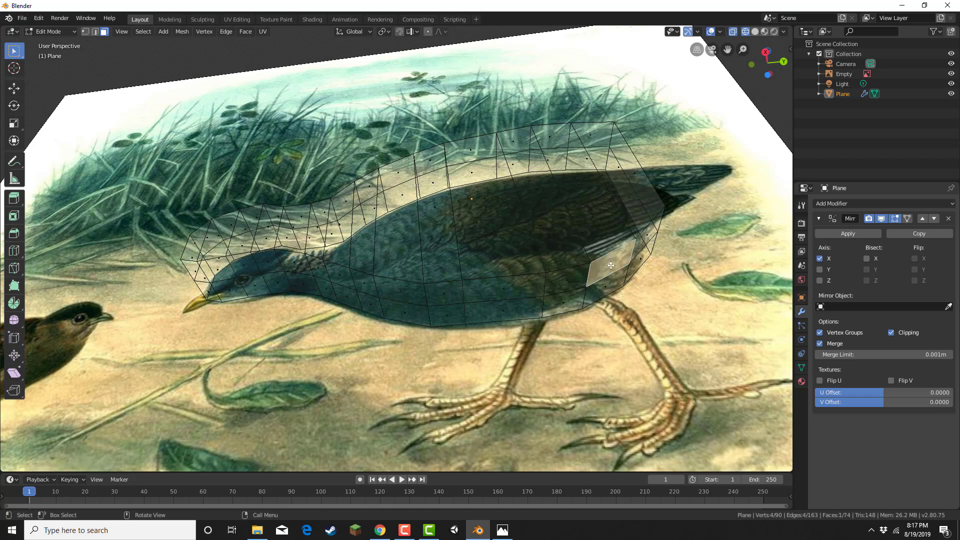
key(e)
click(752, 63)
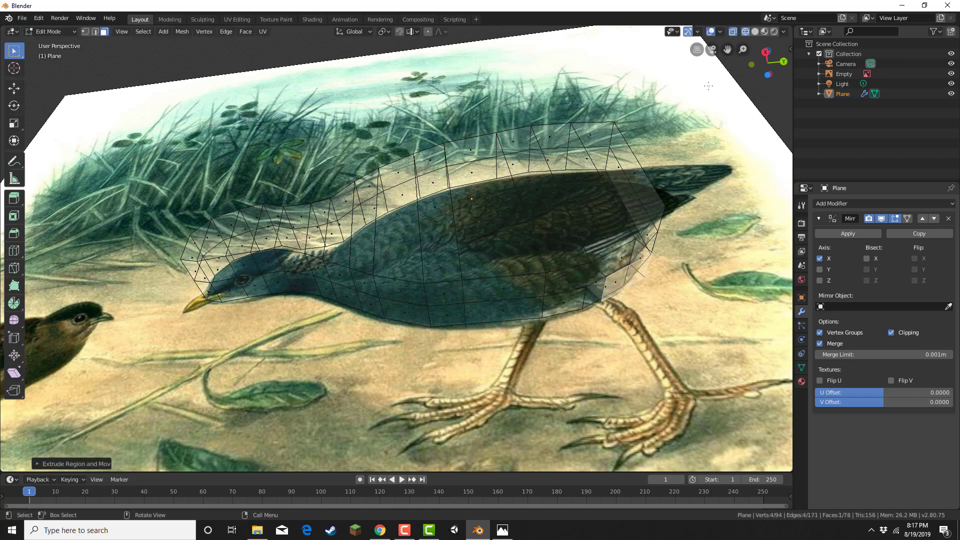
Step: In right orthographic view with vertex select, fit the leg stub's lower corners and upper rear corner to the thigh in the reference
click(765, 52)
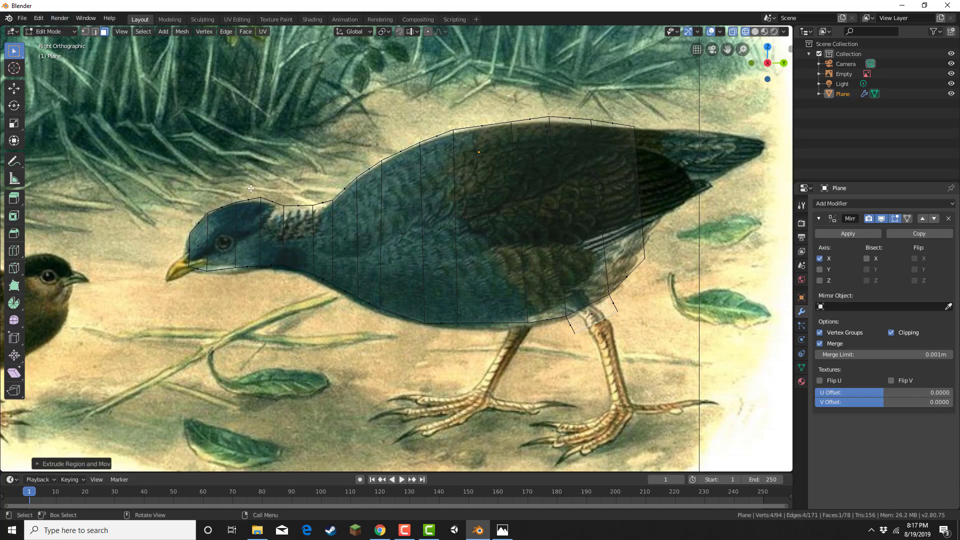
click(60, 18)
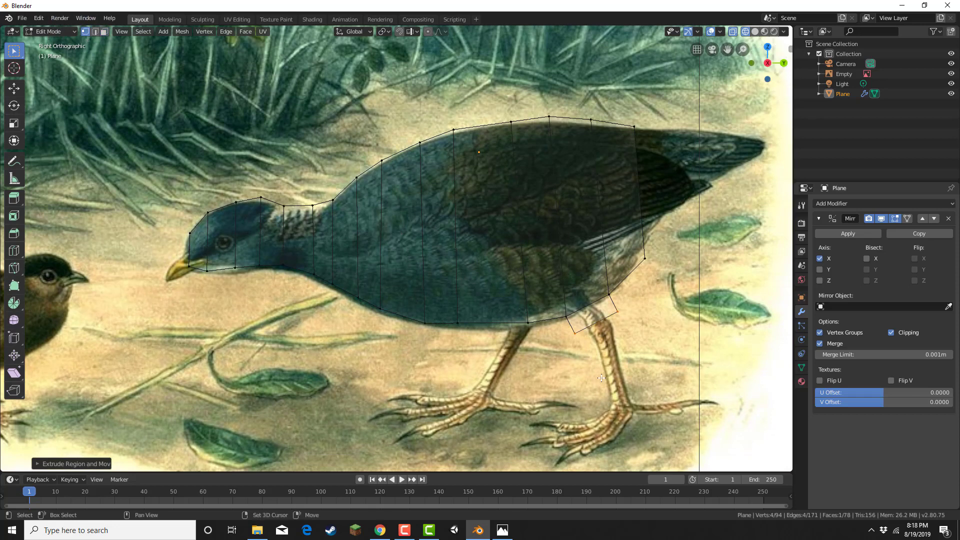
scroll(601, 378, up, 4)
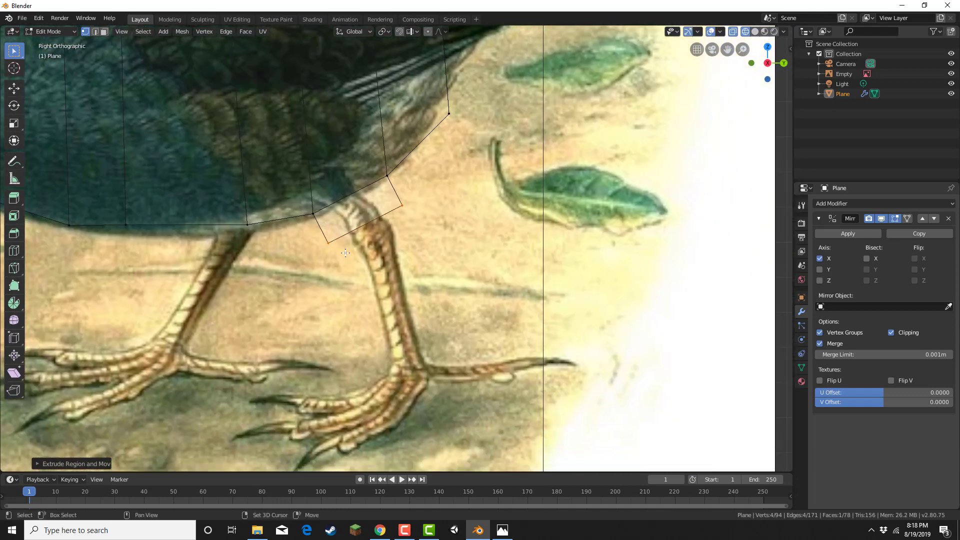
scroll(489, 303, up, 3)
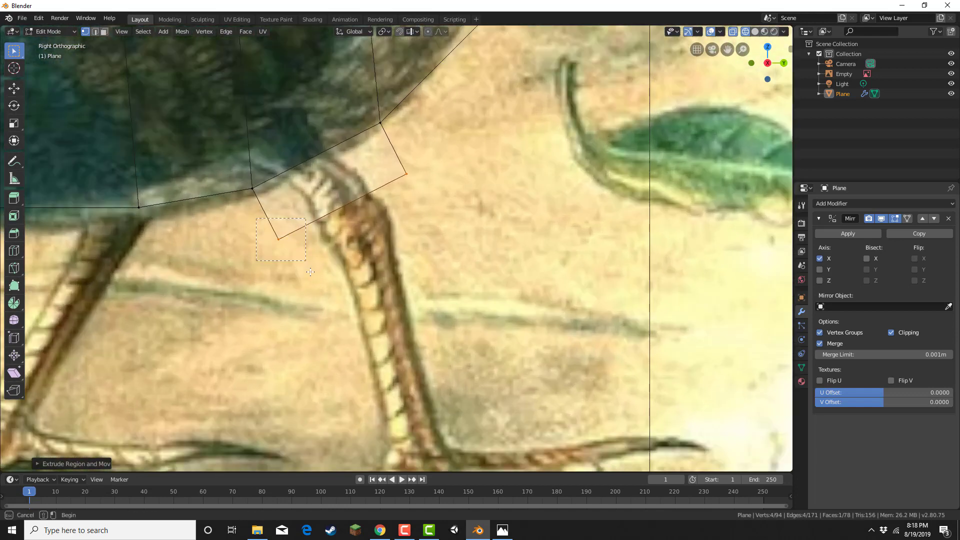
drag(311, 272, 311, 272)
key(g)
click(343, 270)
drag(355, 106, 396, 144)
key(g)
click(361, 168)
key(g)
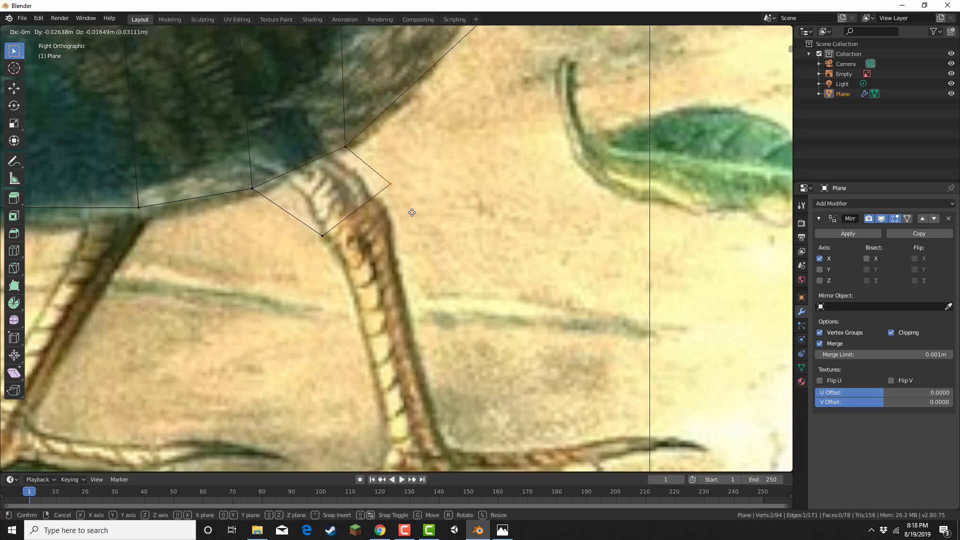
click(288, 209)
Step: Move the leg stub's upper front corner and the neighbouring belly vertices onto the body outline
drag(219, 177, 270, 205)
key(g)
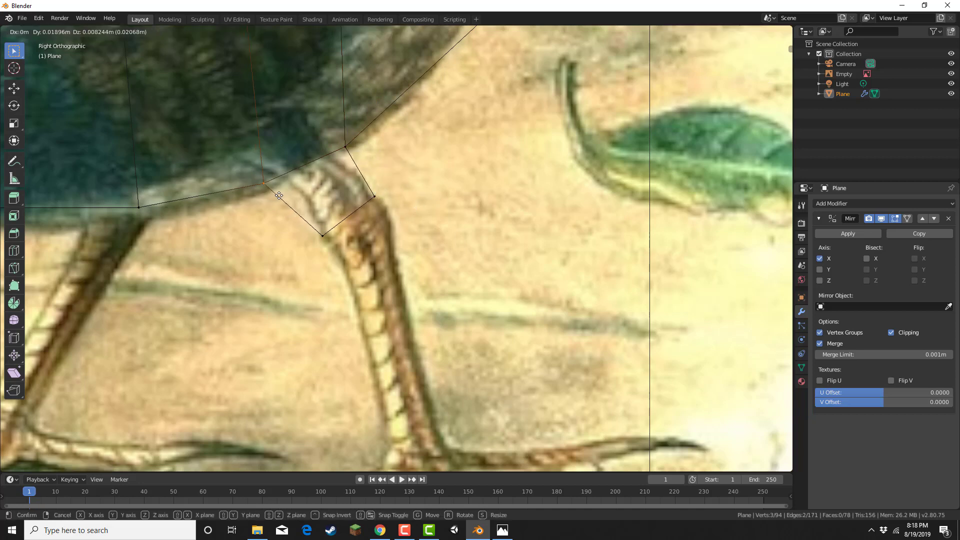
click(295, 201)
drag(102, 177, 146, 216)
key(g)
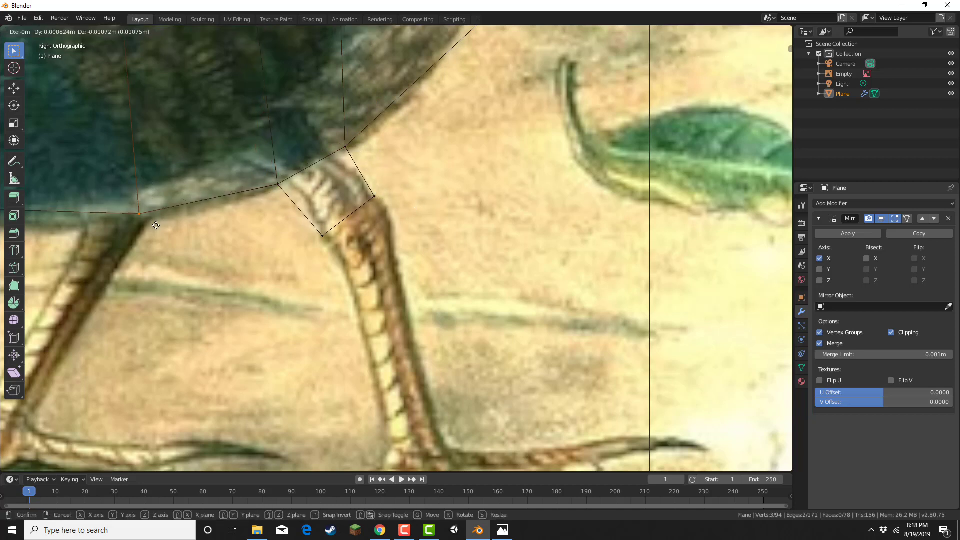
click(148, 225)
Step: Extrude the lower end of the leg stub downward twice along the upper leg
key(b)
drag(379, 189, 379, 190)
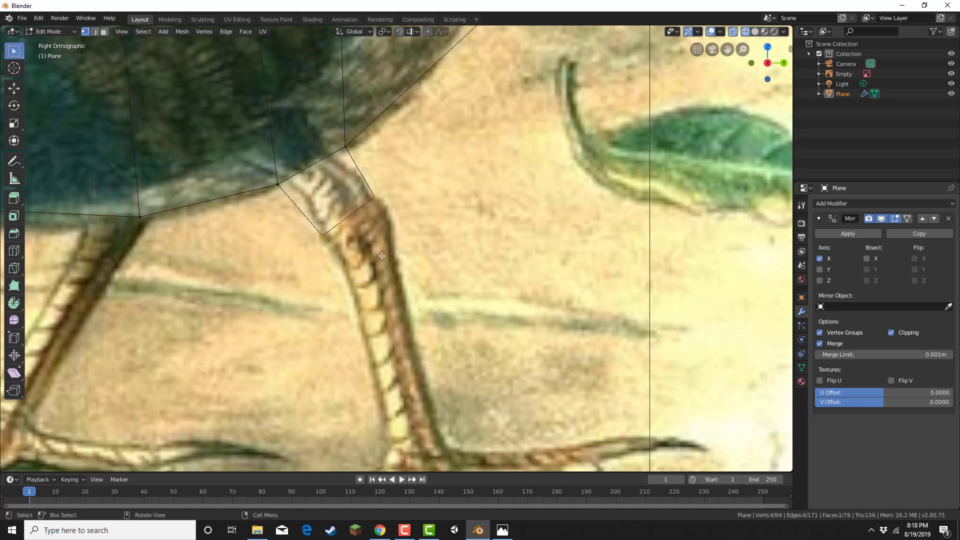
key(e)
click(404, 362)
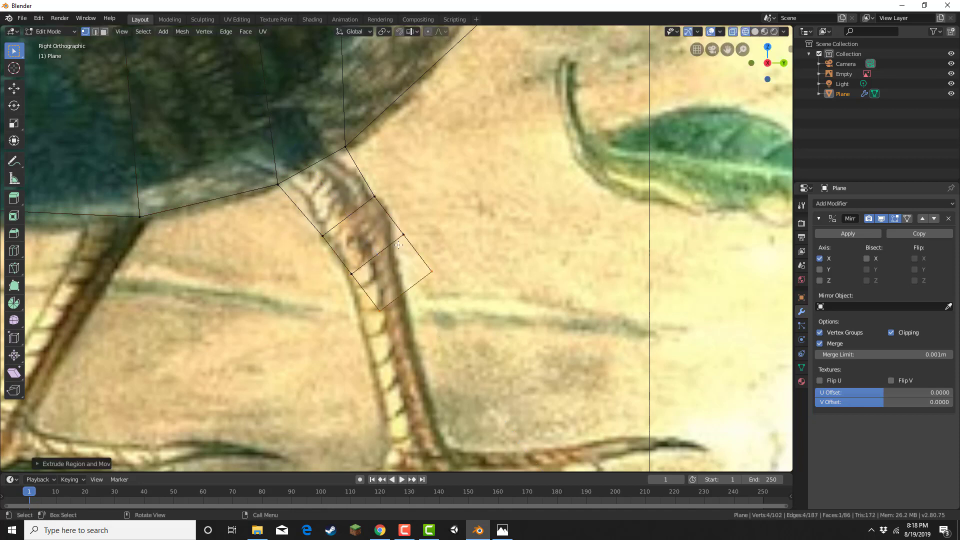
Step: Move the rear and front corners of the leg's lowest ring onto the leg outline
key(b)
drag(420, 261, 440, 281)
key(g)
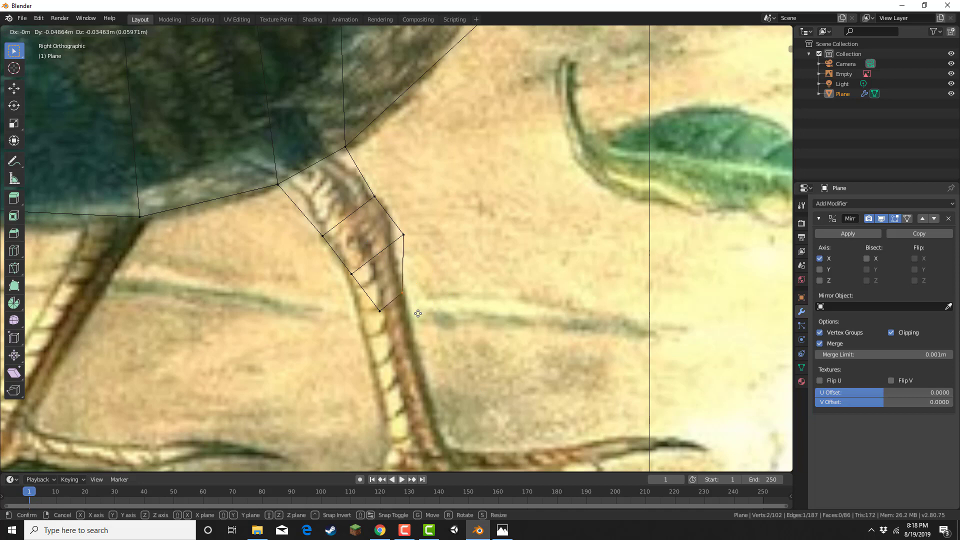
click(418, 313)
key(b)
drag(374, 303, 390, 321)
key(g)
click(368, 322)
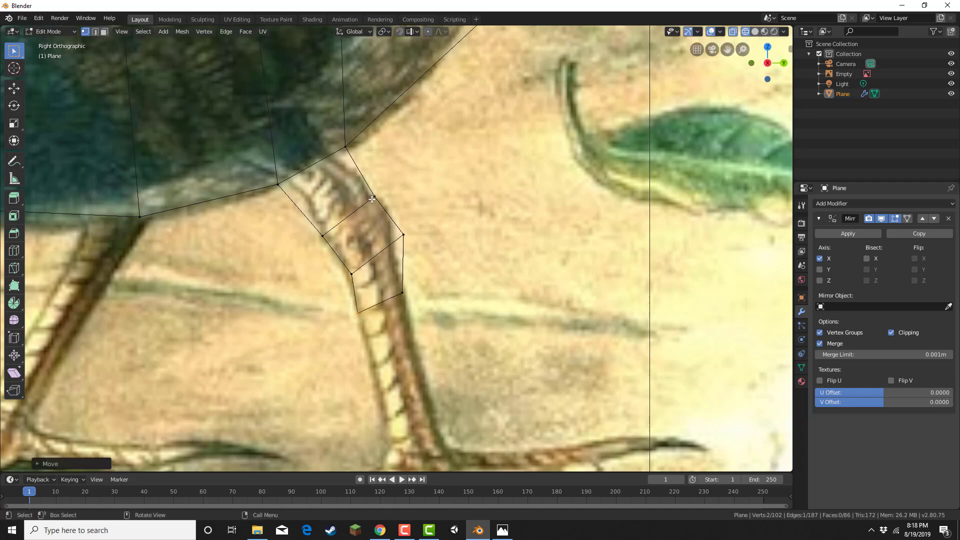
Step: Move the rear vertices of the two rings above onto the back edge of the leg
click(400, 233)
key(g)
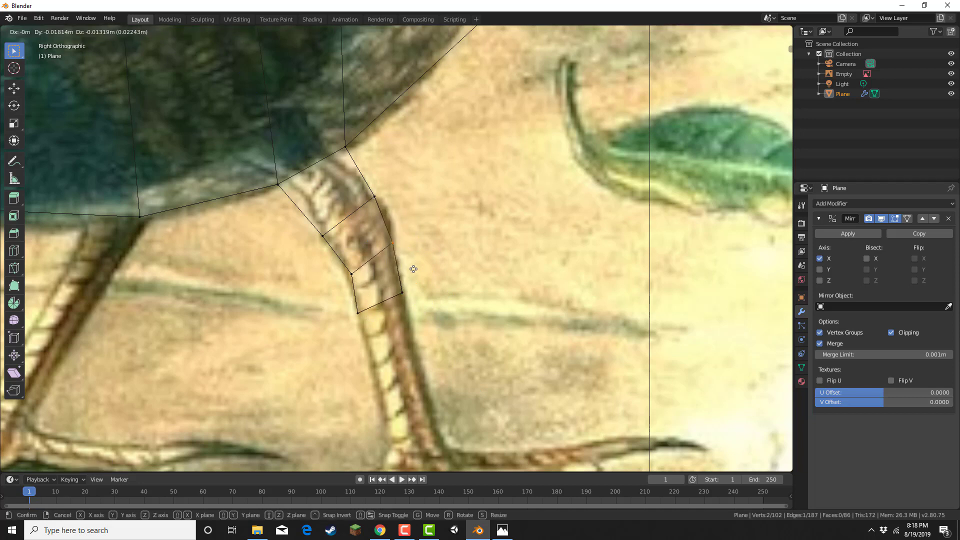
click(413, 269)
click(375, 197)
key(g)
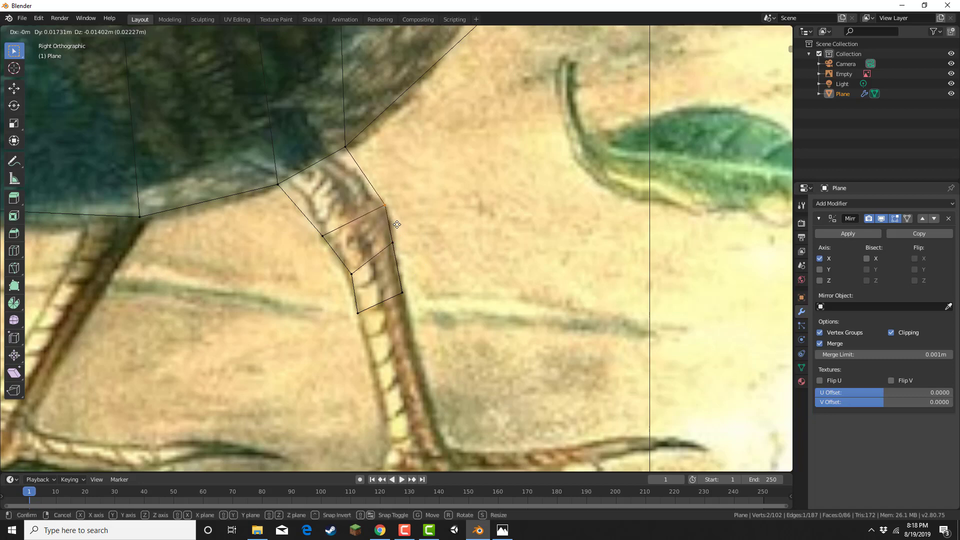
click(397, 226)
Step: Extrude one more section from the leg's lower end and fit its front and rear corners to the reference
shift+middle_drag(370, 203, 368, 193)
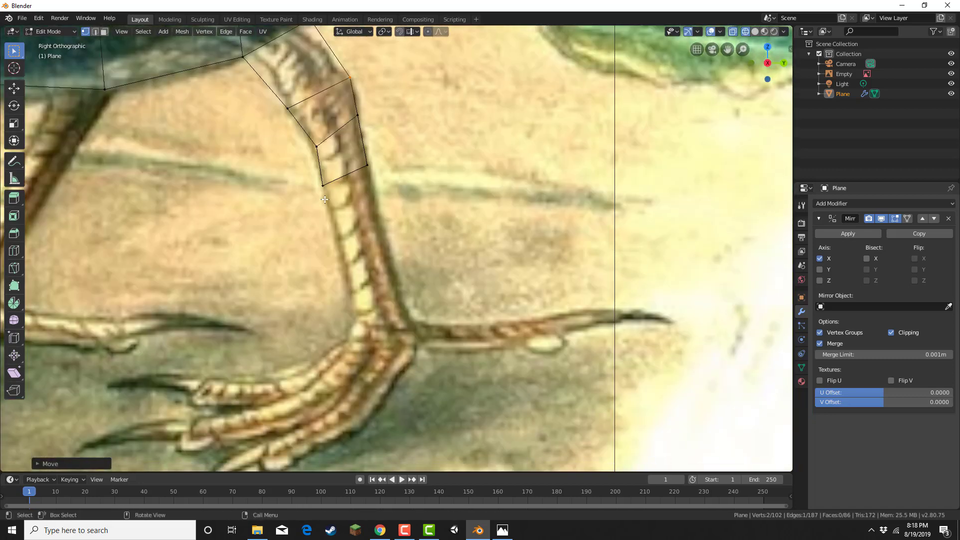
drag(313, 205, 379, 152)
key(e)
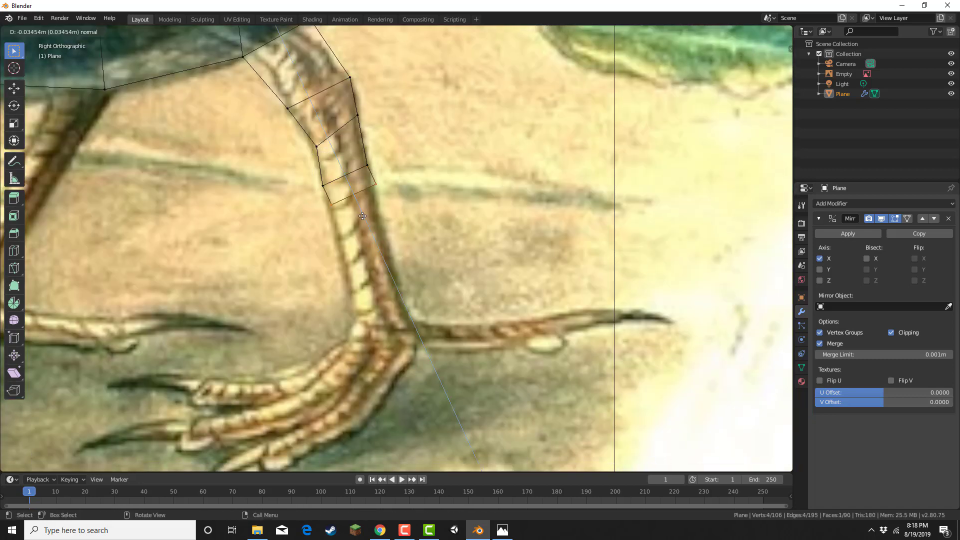
click(396, 227)
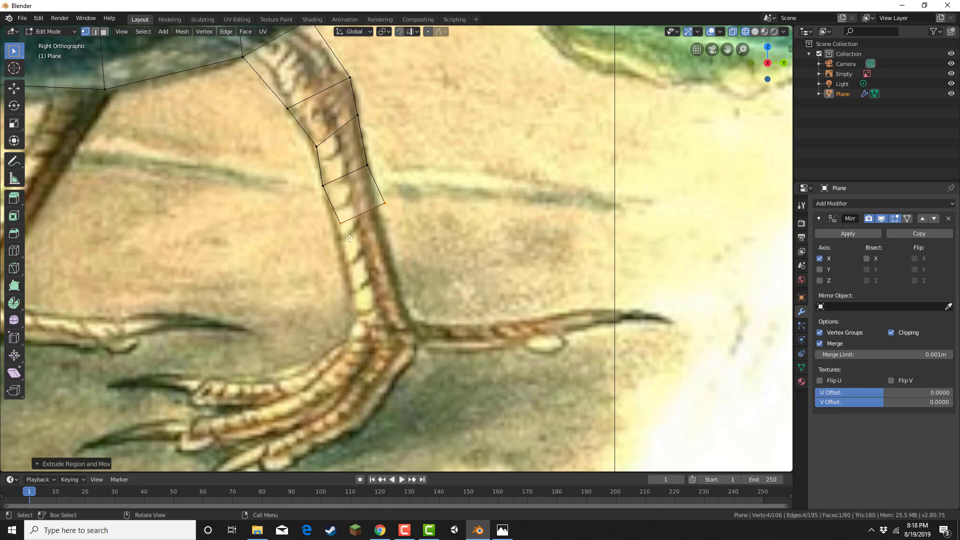
click(324, 222)
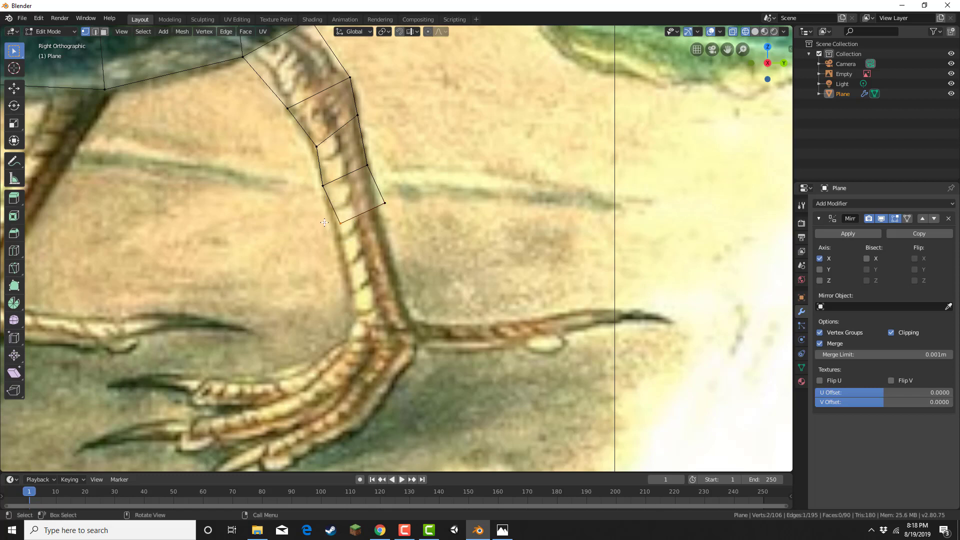
key(g)
click(361, 259)
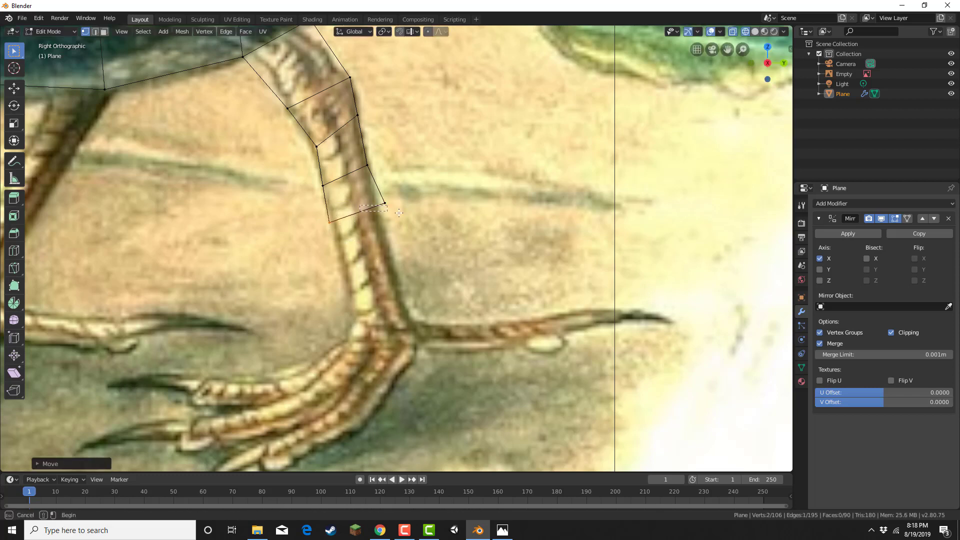
key(alt+a)
click(365, 202)
key(g)
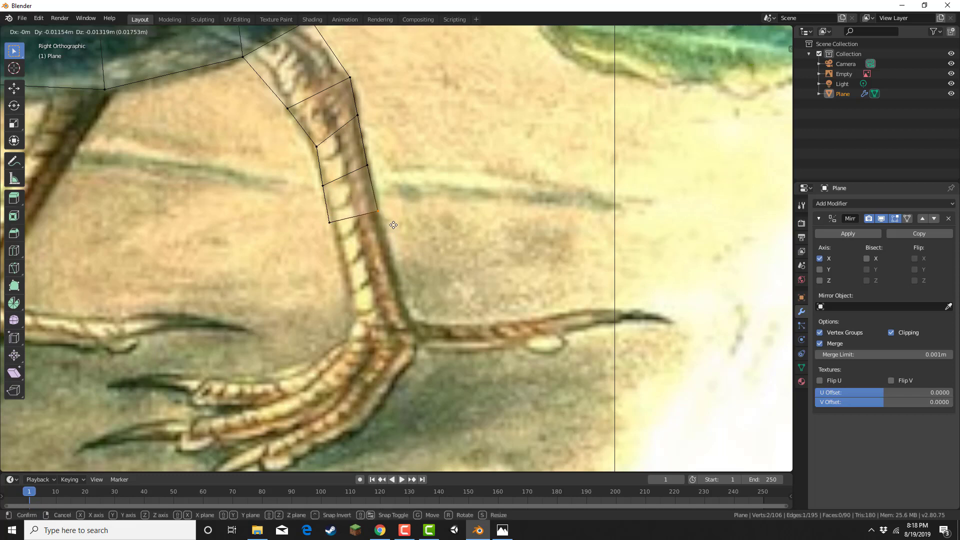
click(394, 225)
Step: Extrude the leg's lower end in three more sections down to the ankle
shift+click(344, 230)
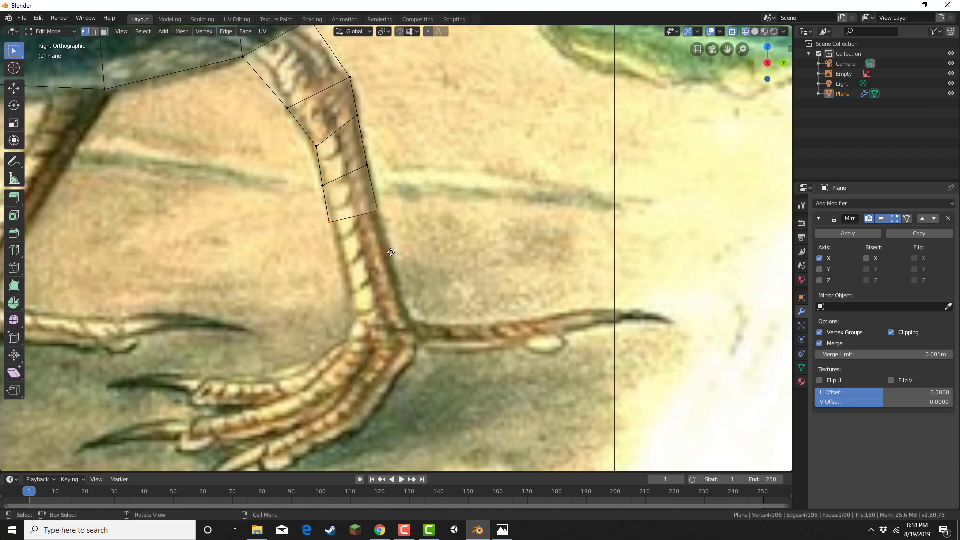
key(e)
click(397, 301)
key(e)
click(403, 347)
key(e)
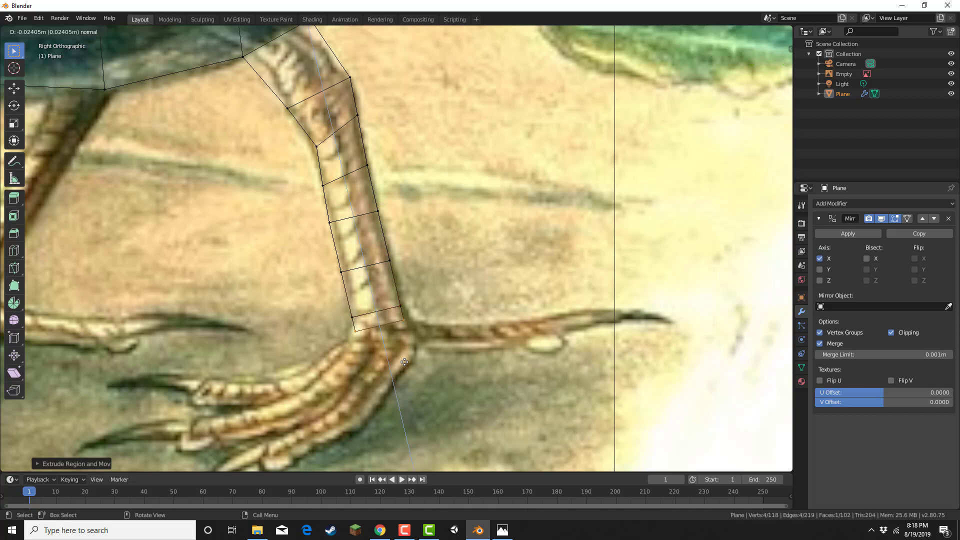
click(407, 373)
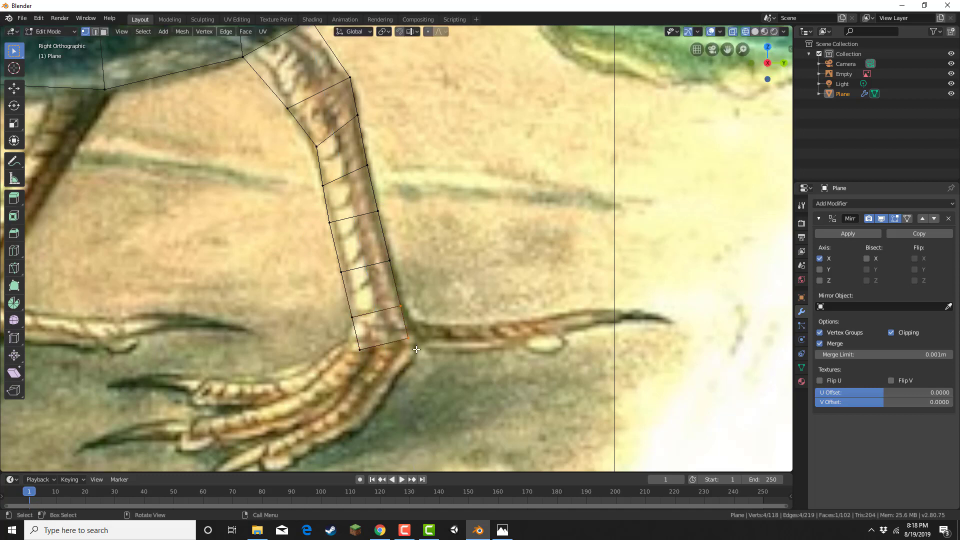
Step: Extrude the ankle's rear face backward as the hind toe's base and fit its upper end corner and the ankle's lower corner to the reference
key(e)
click(370, 344)
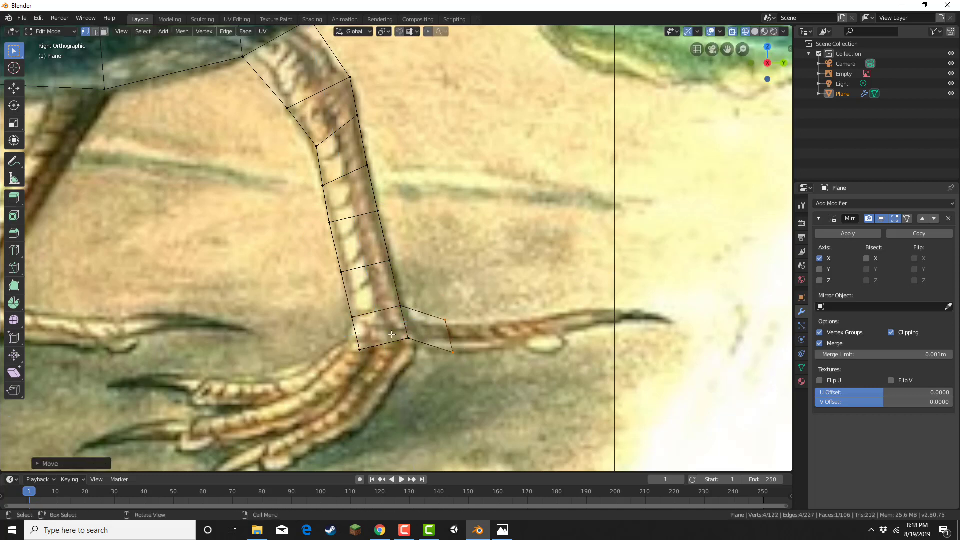
drag(392, 332, 424, 349)
key(g)
click(425, 357)
drag(424, 309, 456, 332)
key(g)
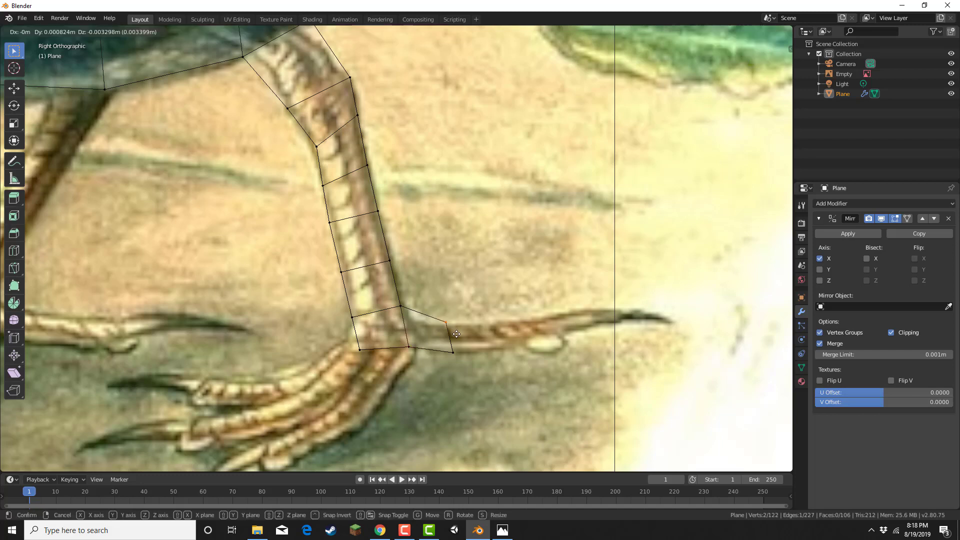
click(460, 339)
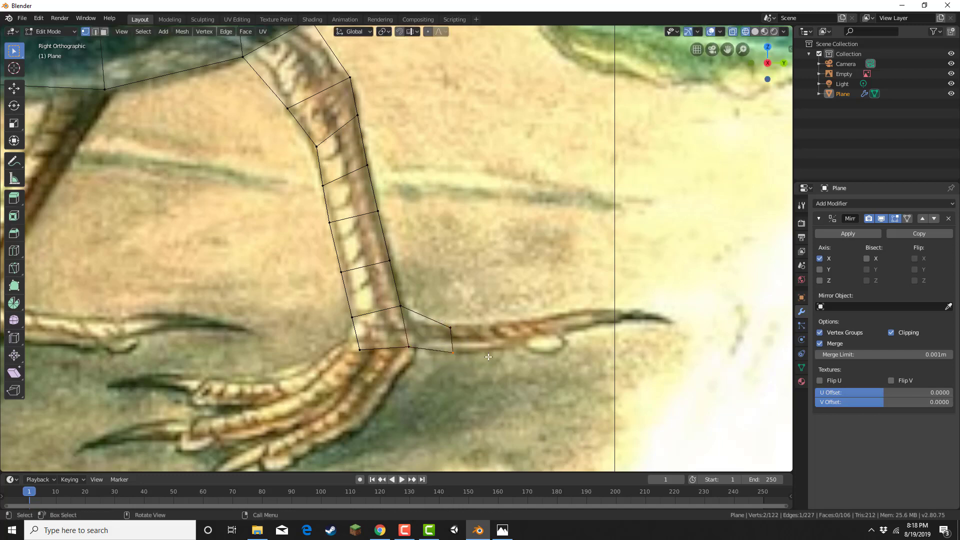
Step: Extrude the hind toe's end backward in three sections and raise the last section's end to follow the reference
key(e)
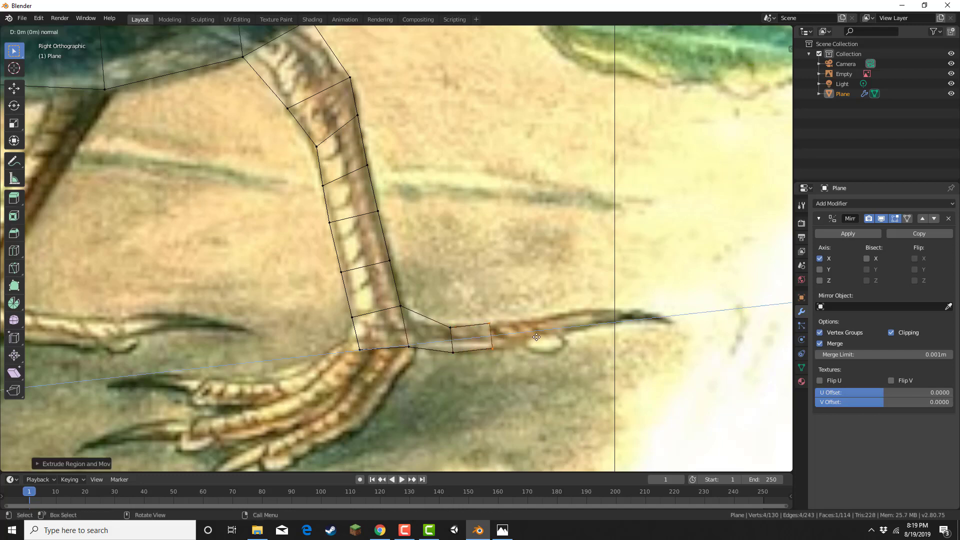
click(570, 336)
key(e)
click(582, 320)
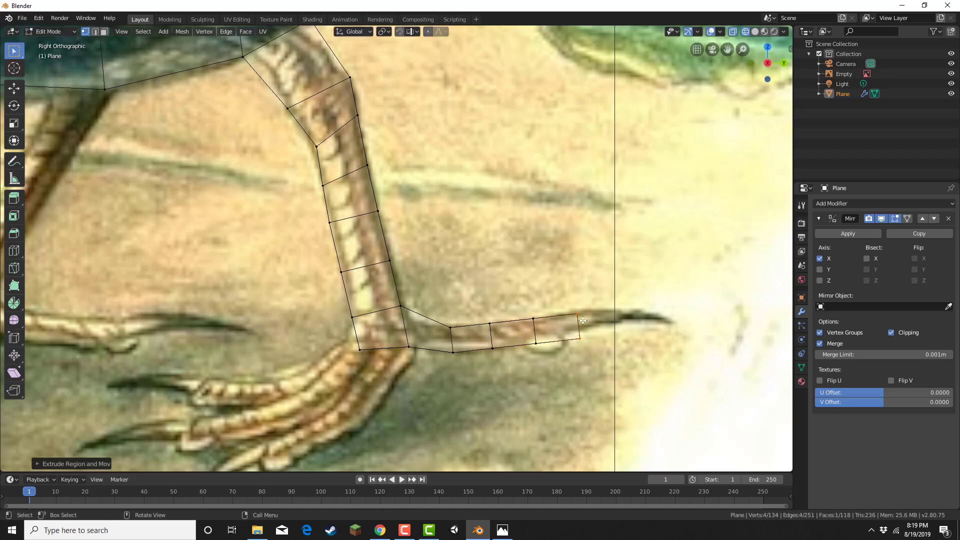
drag(558, 307, 596, 329)
key(g)
click(587, 321)
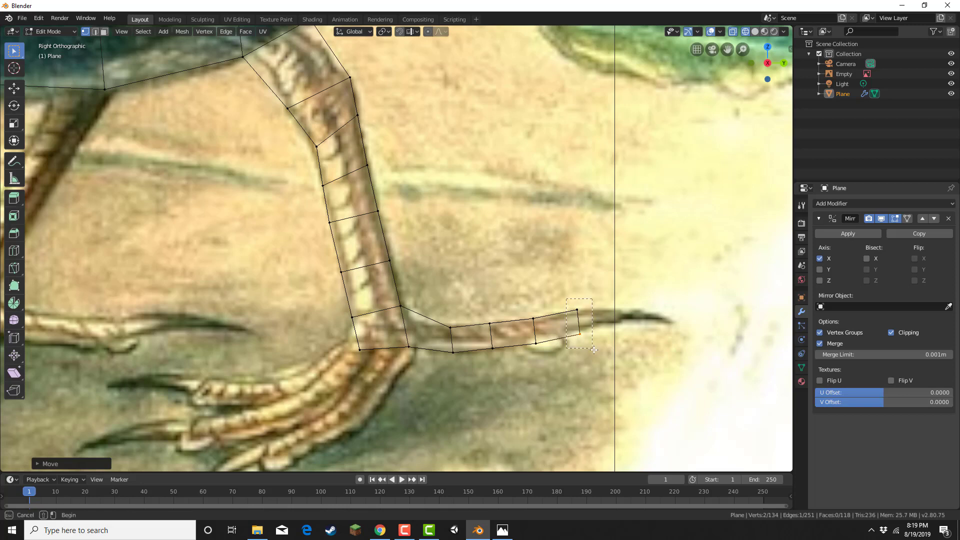
Step: Extrude the hind toe in two more sections to the claw tip and lower the tip's upper corner onto the claw
key(e)
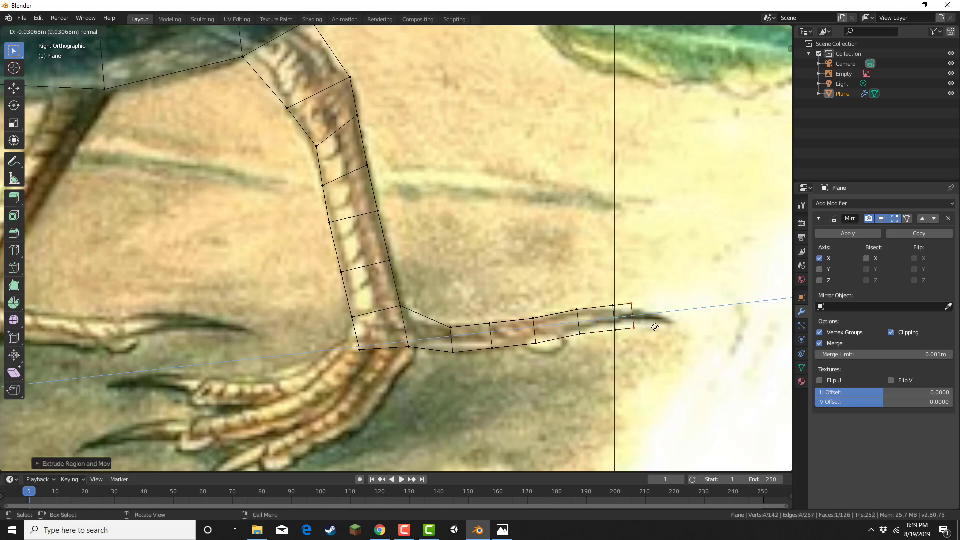
click(684, 327)
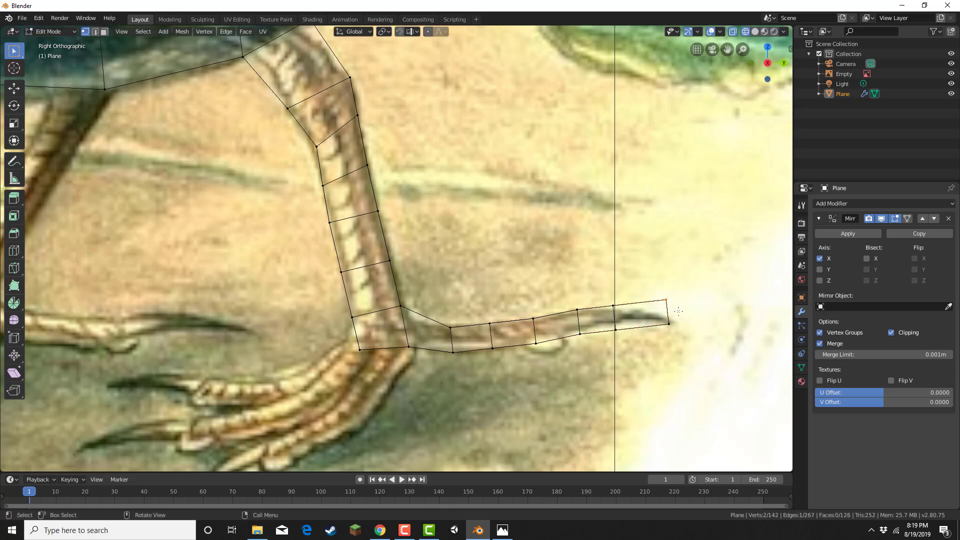
key(g)
click(687, 323)
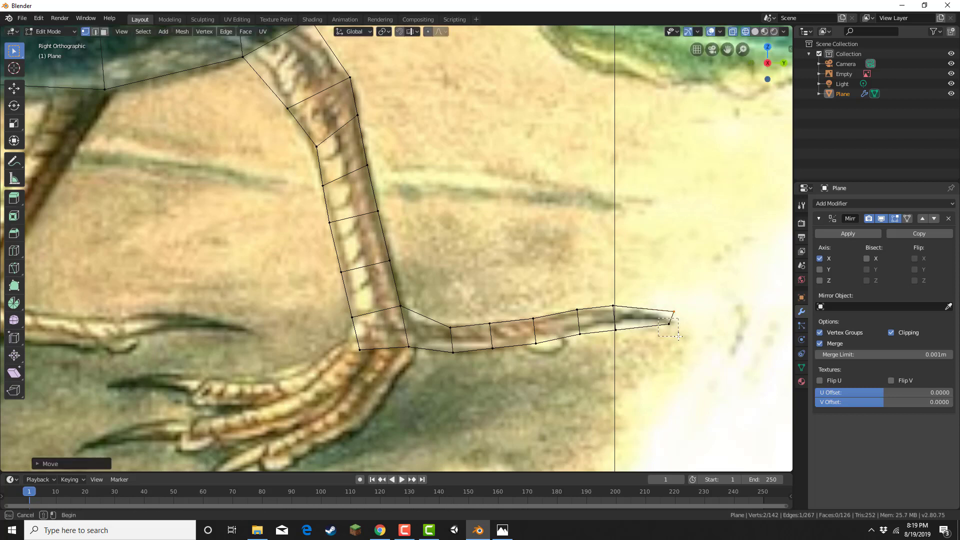
Step: Move the ankle's lower rear and lower front corners onto the foot's outline, angling the front face toward the front toes
shift+middle_drag(410, 419, 415, 302)
scroll(415, 295, up, 2)
click(421, 220)
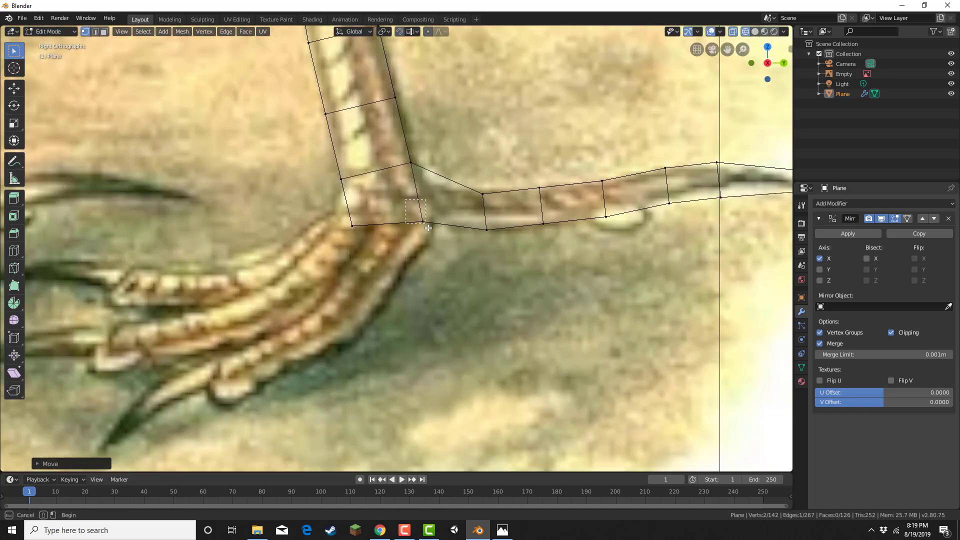
key(g)
click(363, 219)
click(353, 226)
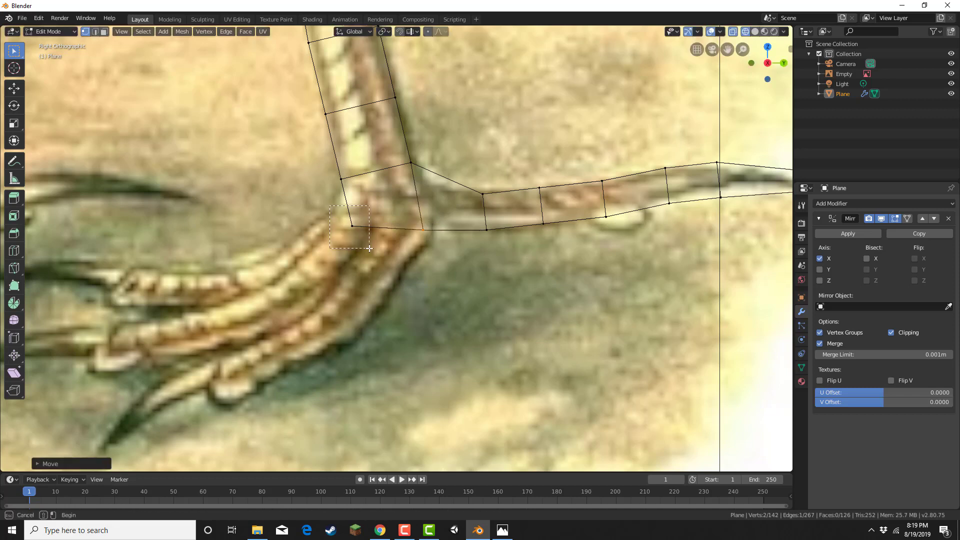
key(g)
click(343, 220)
Step: Extrude the ankle's front face forward as the foot's base and move the ankle's lower corner onto the foot's underside
drag(329, 179, 387, 223)
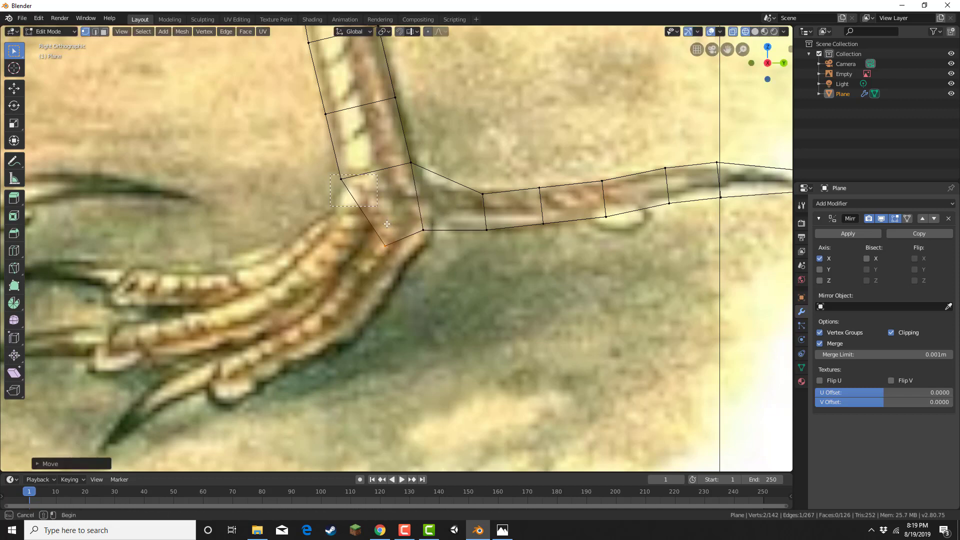
drag(404, 272, 403, 270)
key(e)
click(402, 265)
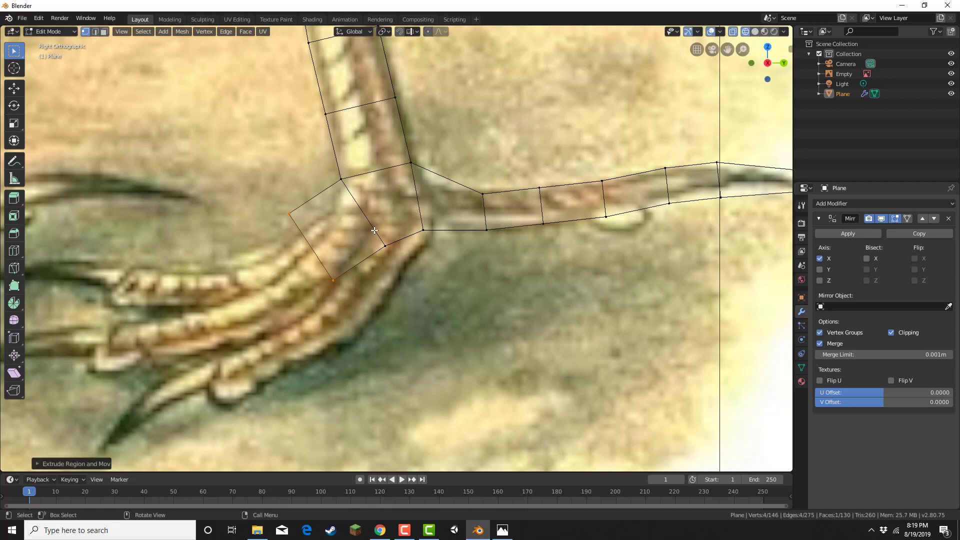
key(g)
click(421, 283)
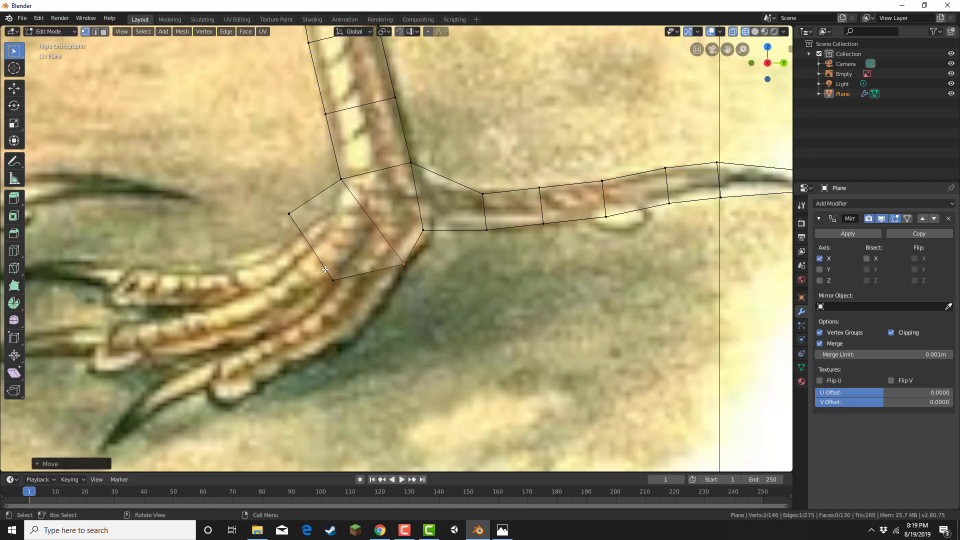
Step: Fit the lower and upper end corners of the foot's first section to the reference outline
drag(324, 271, 360, 298)
key(g)
click(390, 316)
drag(274, 201, 308, 244)
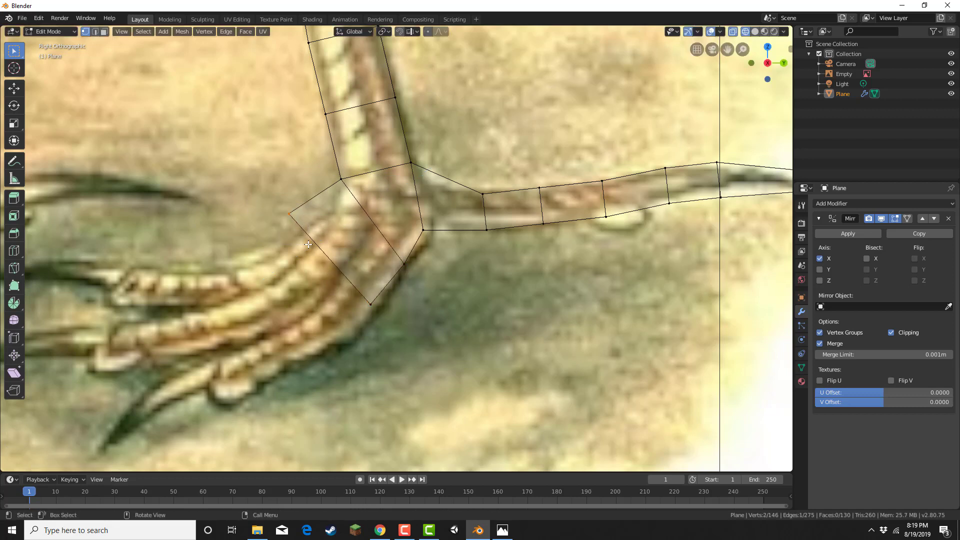
key(g)
click(324, 250)
Step: Extrude one more foot section forward to where the toes split and subdivide its end face twice
shift+click(371, 303)
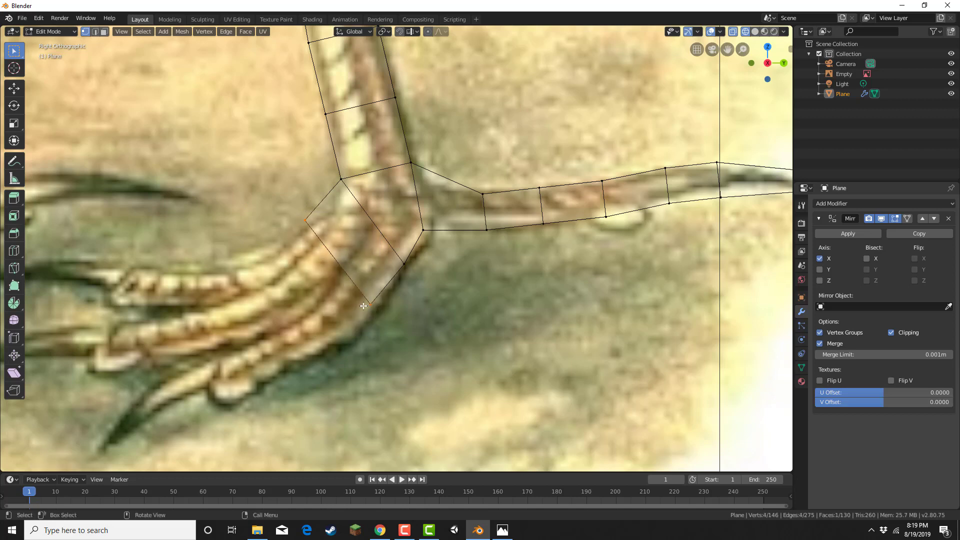
key(e)
click(291, 347)
right_click(278, 282)
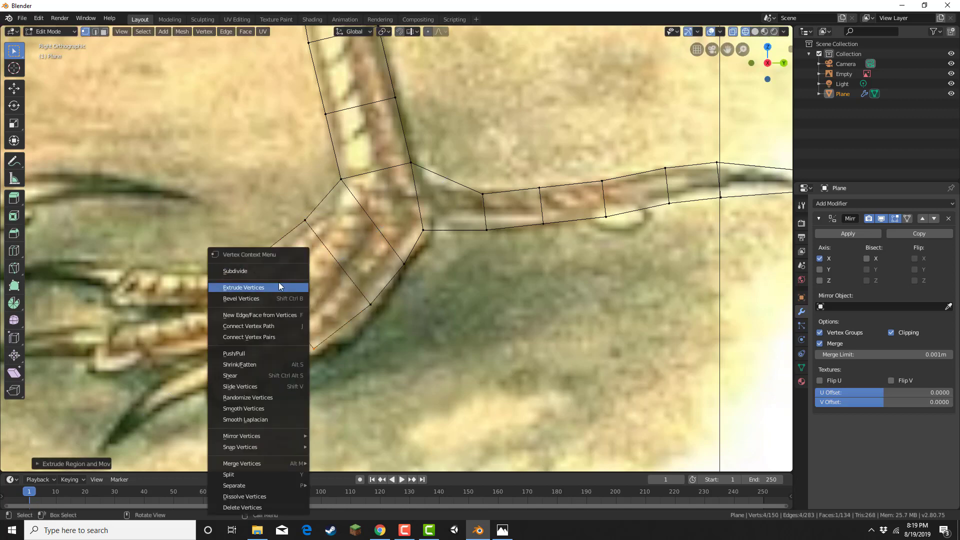
click(275, 275)
right_click(269, 259)
click(269, 259)
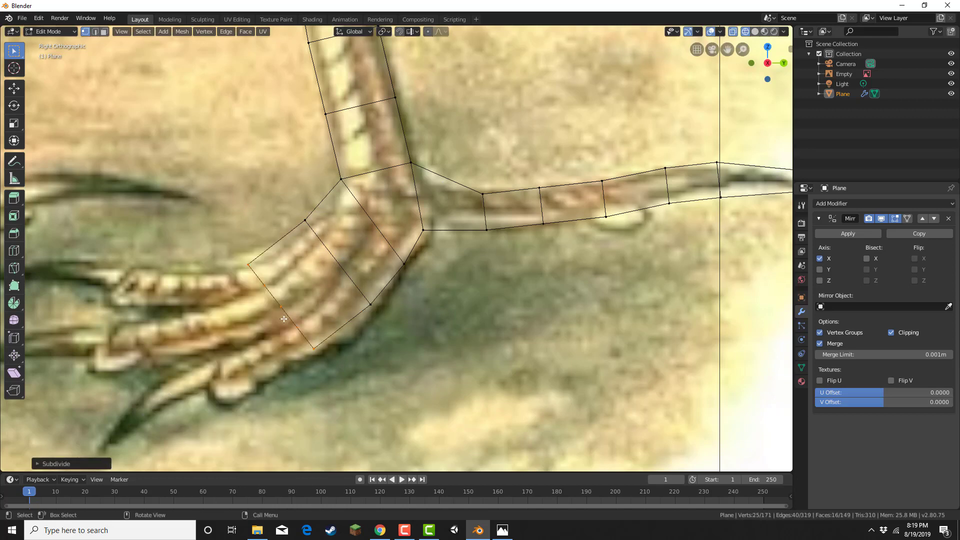
Step: Extrude the upper part of the foot's subdivided end forward as the upper front toe and fit its vertices to the reference
shift+middle_drag(284, 319, 304, 278)
drag(257, 204, 290, 257)
key(e)
click(244, 285)
key(g)
click(198, 263)
key(g)
click(273, 265)
Step: Adjust the upper and lower end corners of the upper front toe's first section to the toe's outline
shift+middle_drag(172, 219, 284, 218)
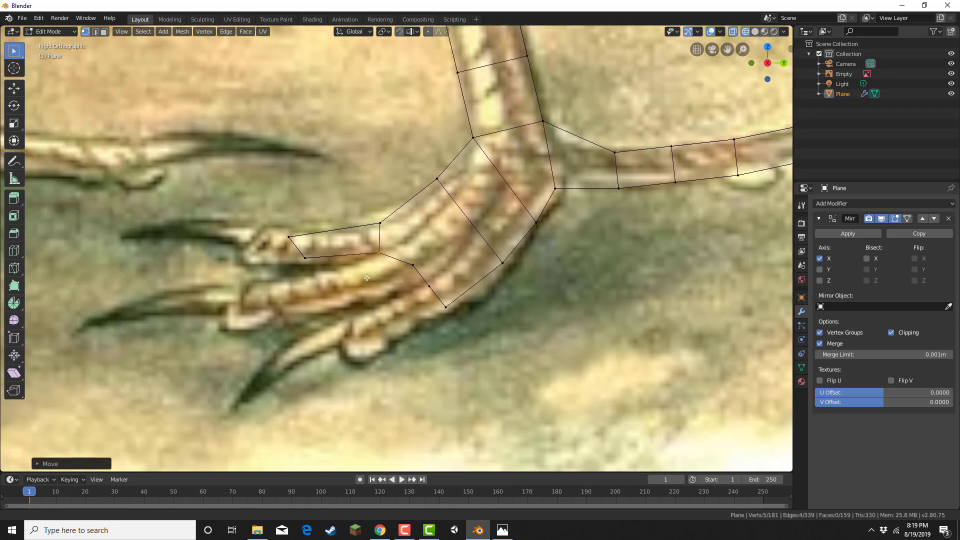
click(289, 236)
key(g)
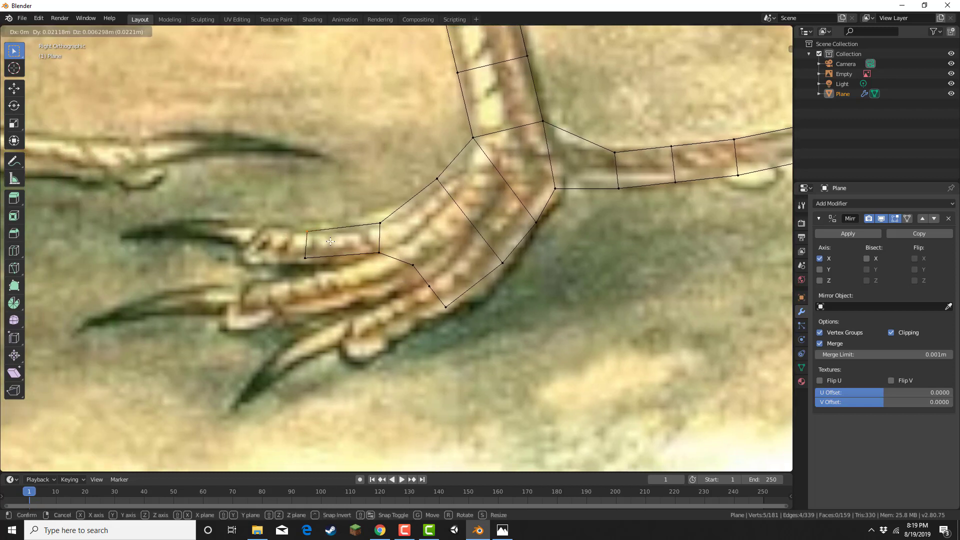
click(313, 260)
click(313, 260)
key(g)
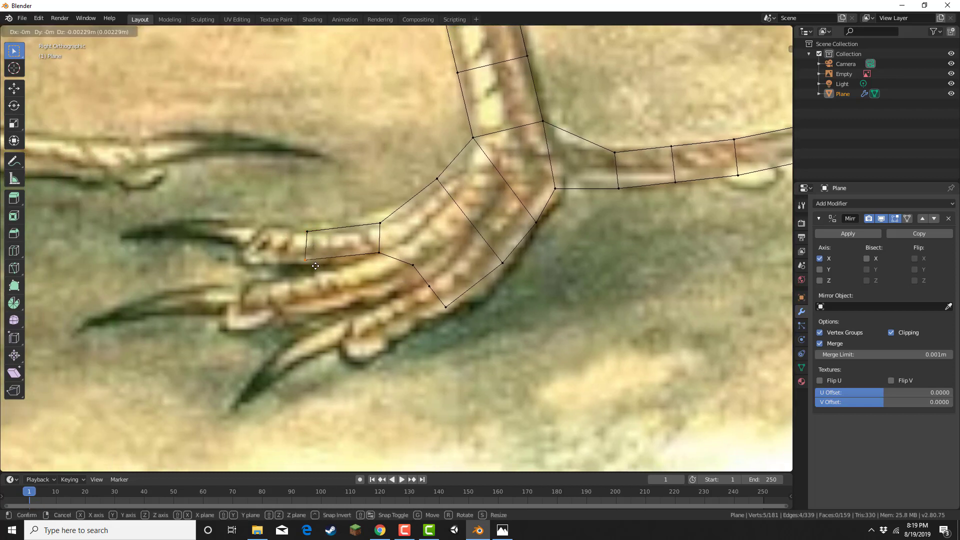
click(315, 265)
Step: Extrude the upper front toe's end in three more sections to the claw tip
key(b)
drag(272, 210, 326, 280)
key(e)
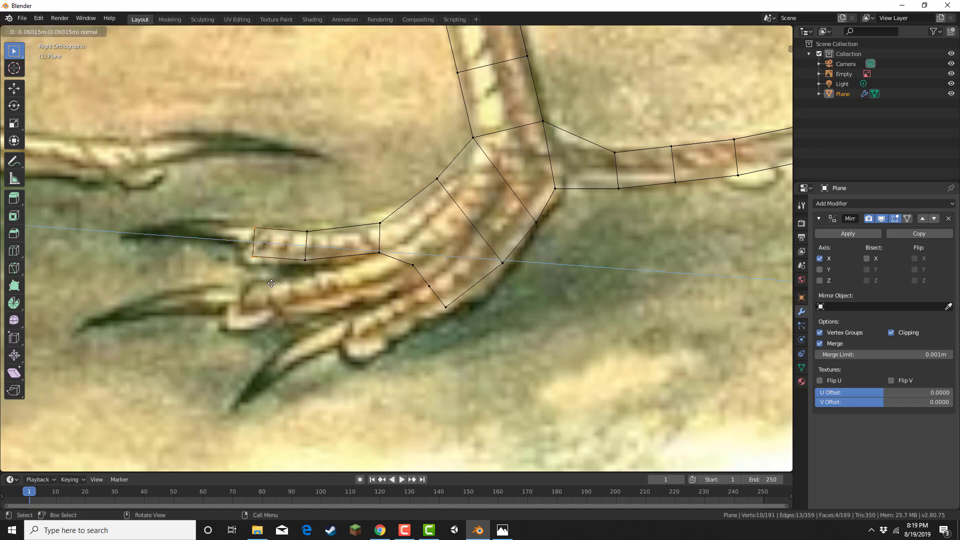
click(185, 272)
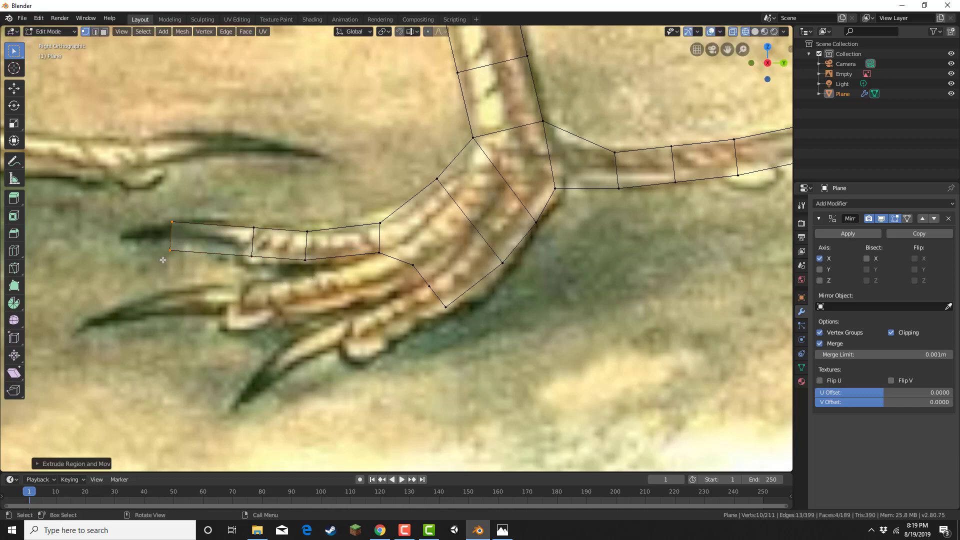
key(e)
click(117, 243)
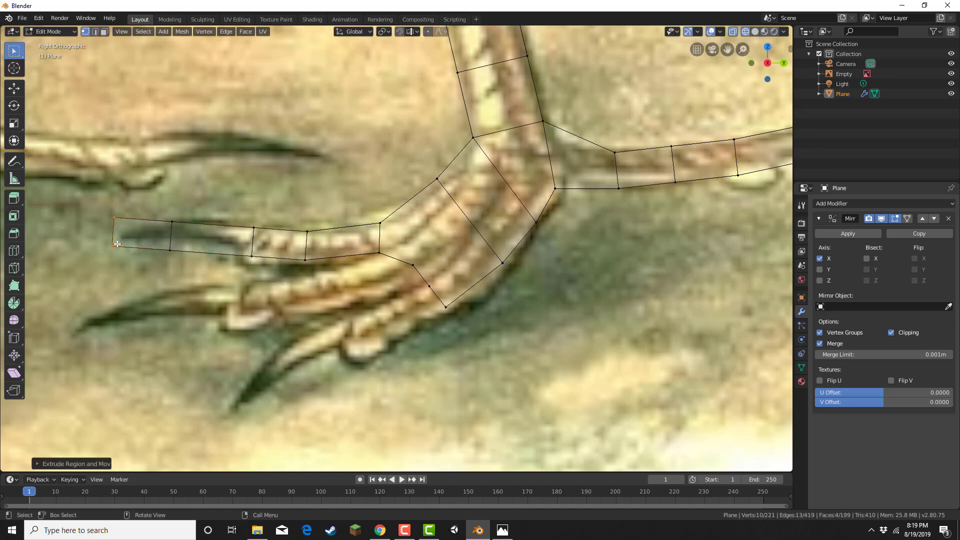
Step: Move the upper and lower corners of the upper front toe's tip onto the claw's point
click(110, 217)
key(g)
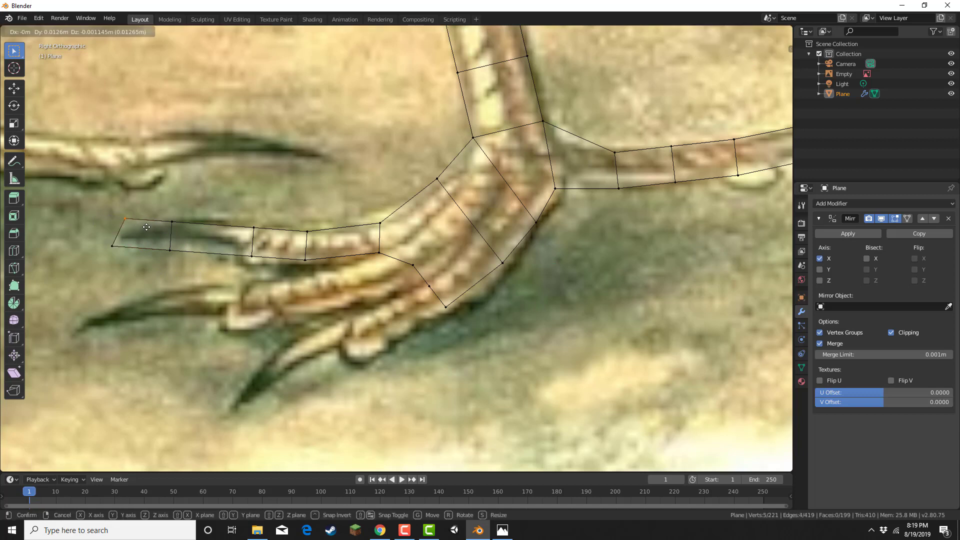
click(146, 227)
click(111, 244)
key(g)
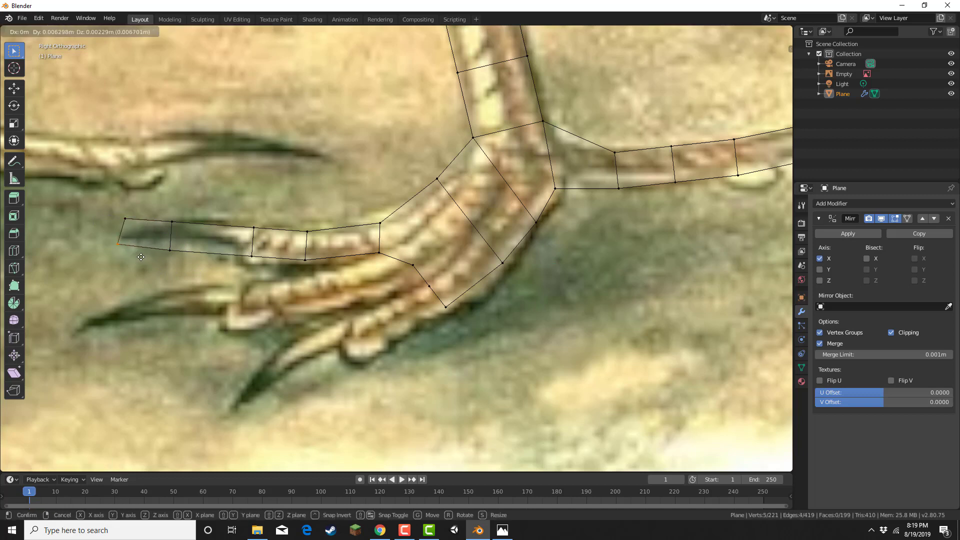
click(144, 255)
Step: Raise the lower vertex midway along the upper front toe's claw and lower the one at the claw's base to match the reference
click(180, 257)
key(g)
click(187, 252)
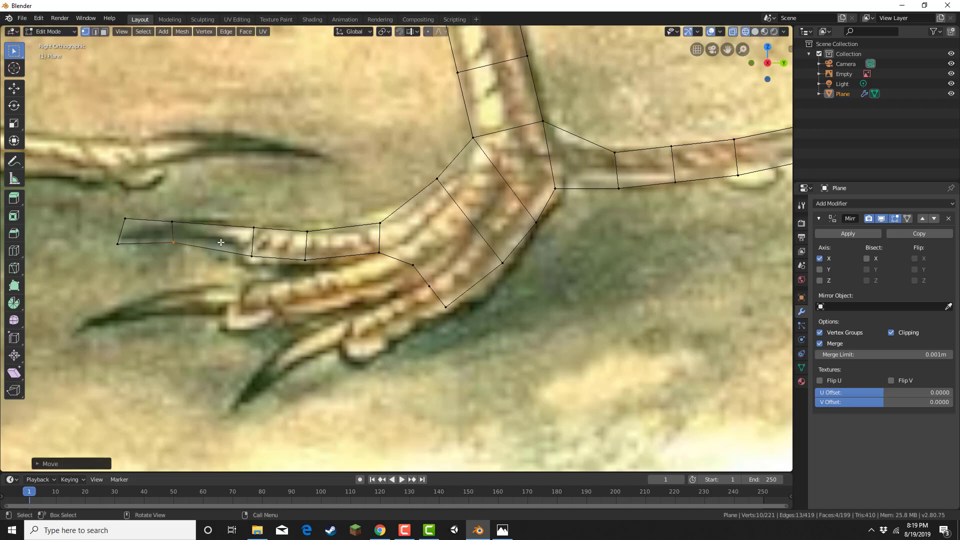
click(252, 256)
key(g)
click(258, 271)
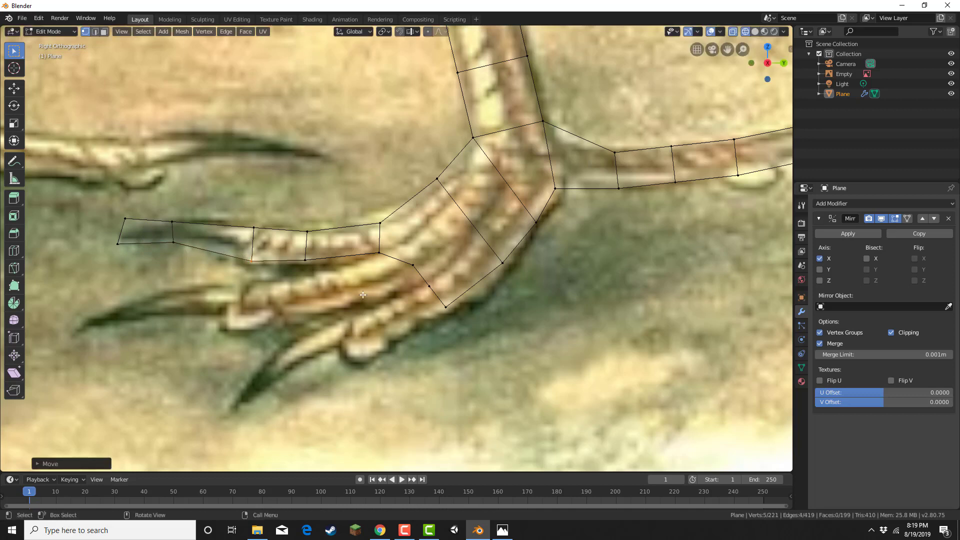
Step: Extrude the middle part of the foot's end as the middle toe and move its upper end corner along the toe
drag(403, 239, 441, 297)
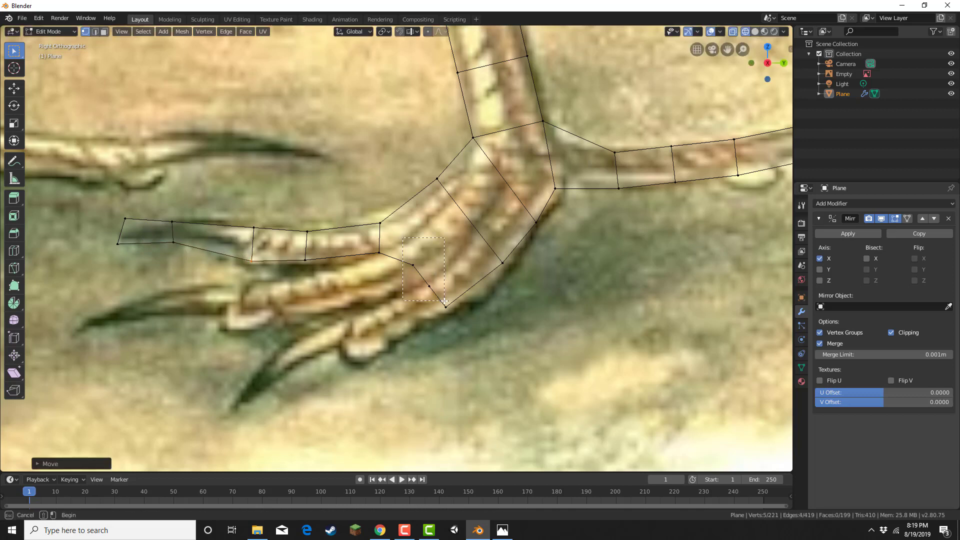
drag(371, 277, 421, 273)
key(e)
click(387, 304)
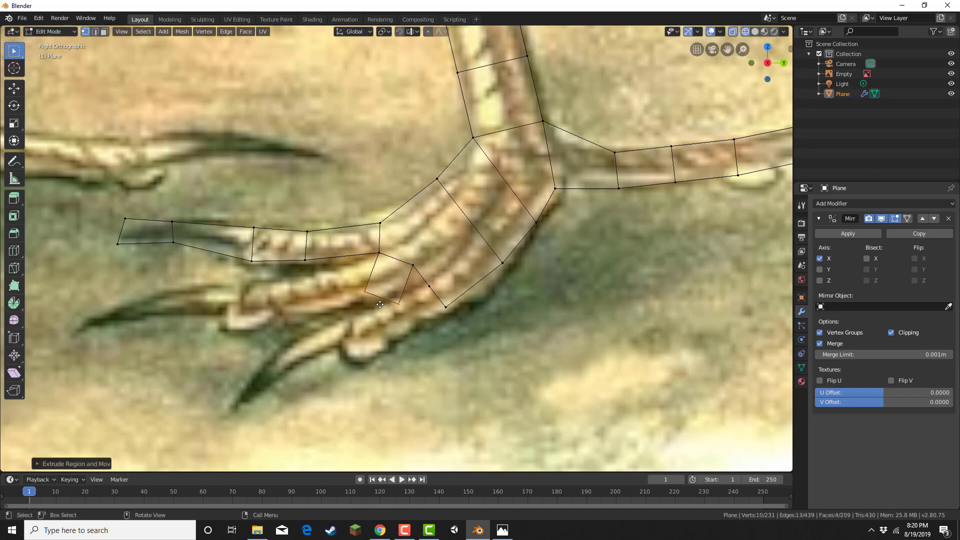
key(g)
click(358, 289)
Step: Fit the middle toe's lower base corner and the end corners of its first section to the reference
drag(395, 254, 422, 275)
key(g)
click(420, 292)
drag(360, 279, 378, 294)
key(g)
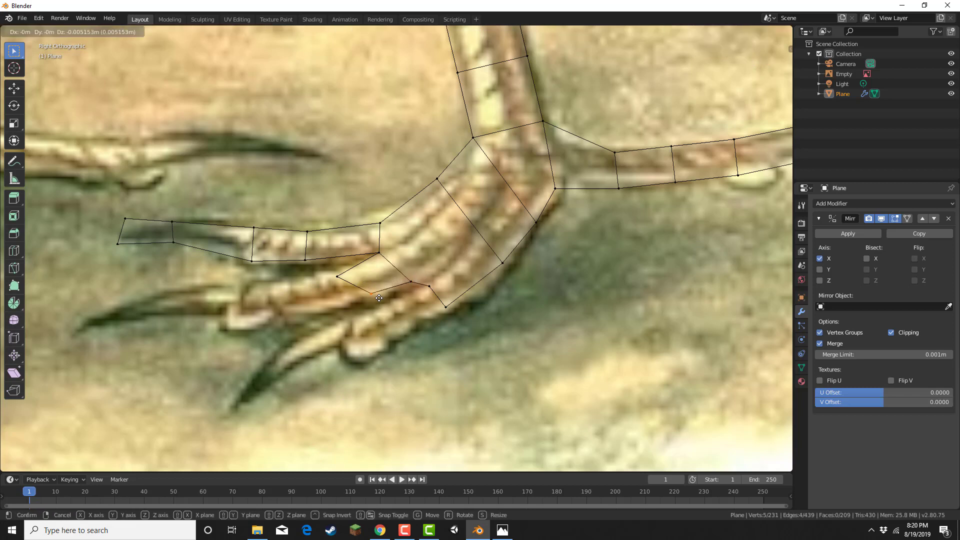
click(374, 307)
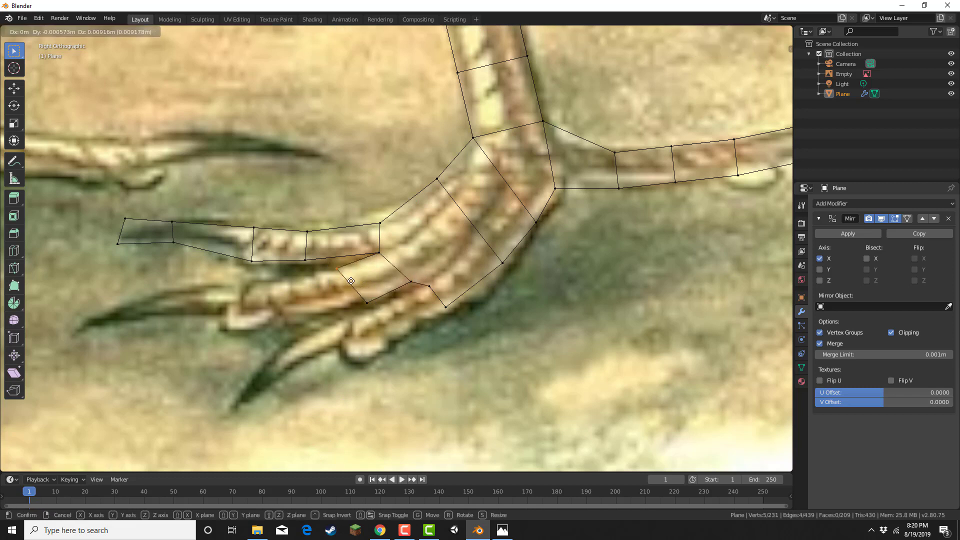
Step: Extrude the middle toe's end forward in two more sections up to the base of the claw
drag(327, 266, 382, 325)
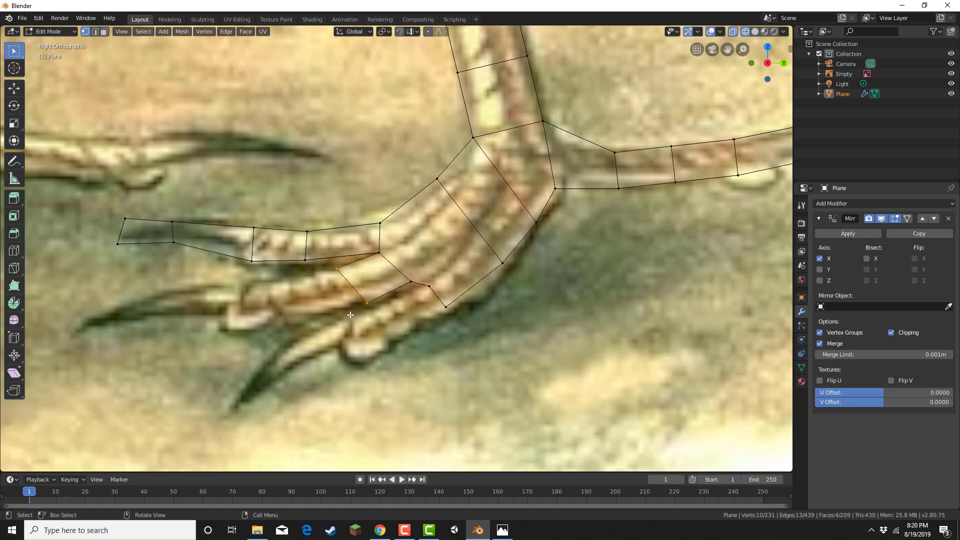
key(e)
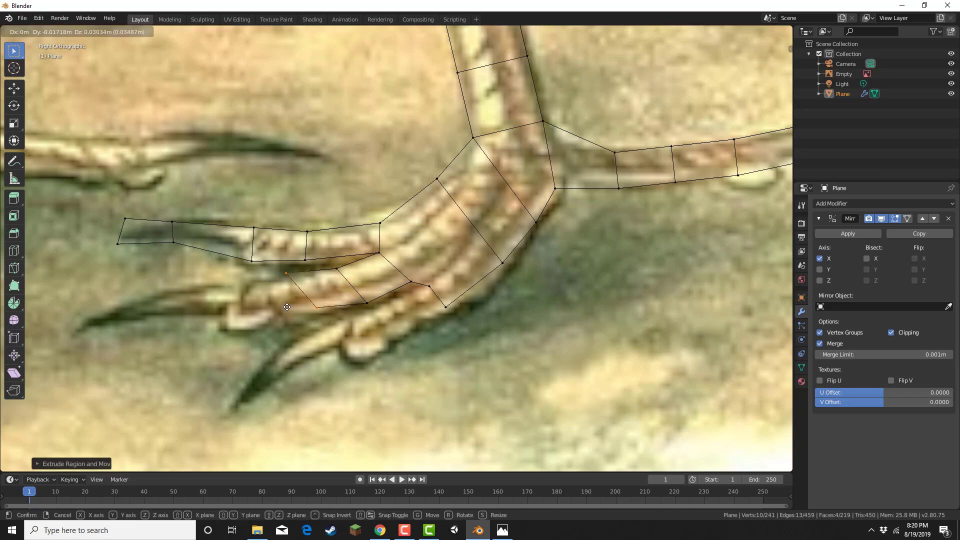
click(286, 307)
key(e)
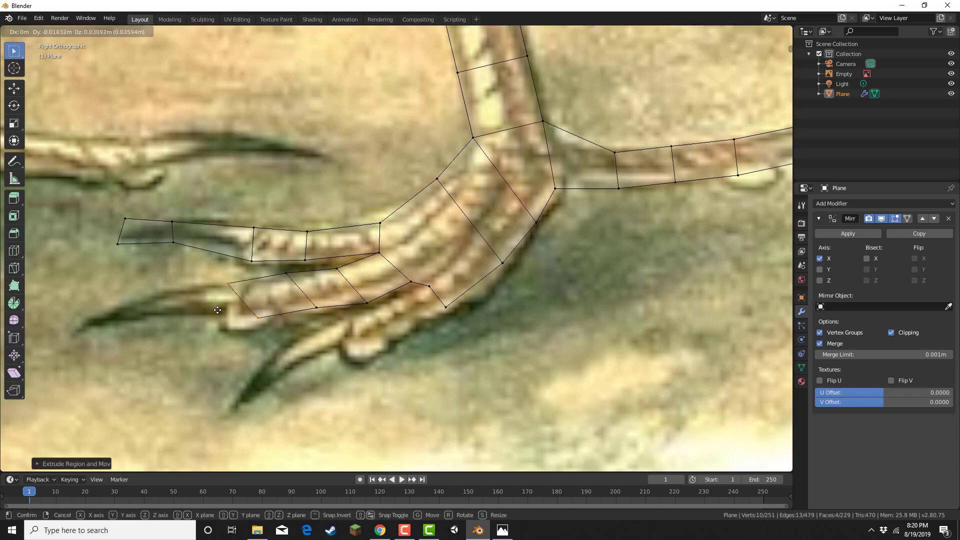
click(218, 309)
Step: Move the middle toe's end corners so that the end edge stands upright at the claw's base
drag(205, 264, 274, 331)
key(g)
click(247, 295)
key(g)
click(255, 330)
Step: Extrude the middle toe's end edge forward as the first claw section and lower it slightly along the drawn claw
drag(213, 268, 259, 326)
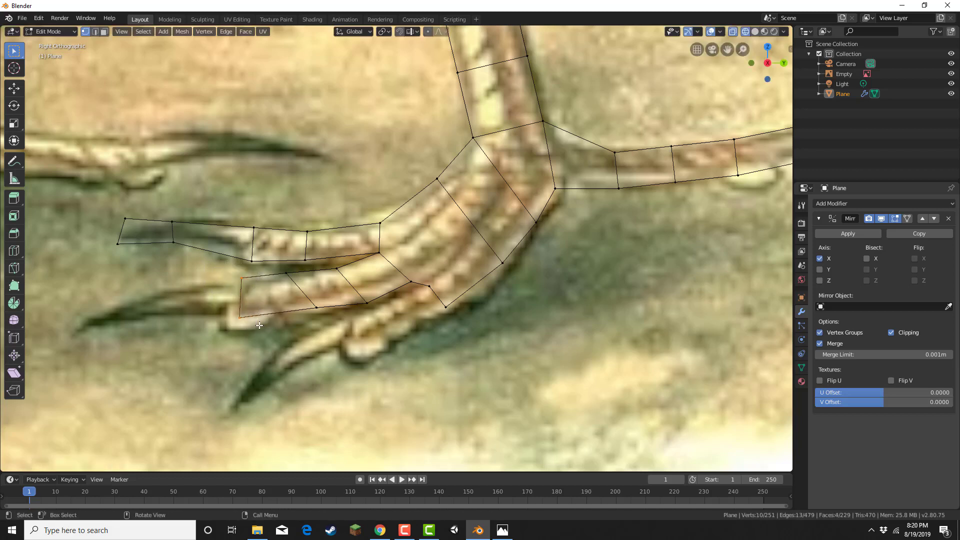
key(e)
click(213, 328)
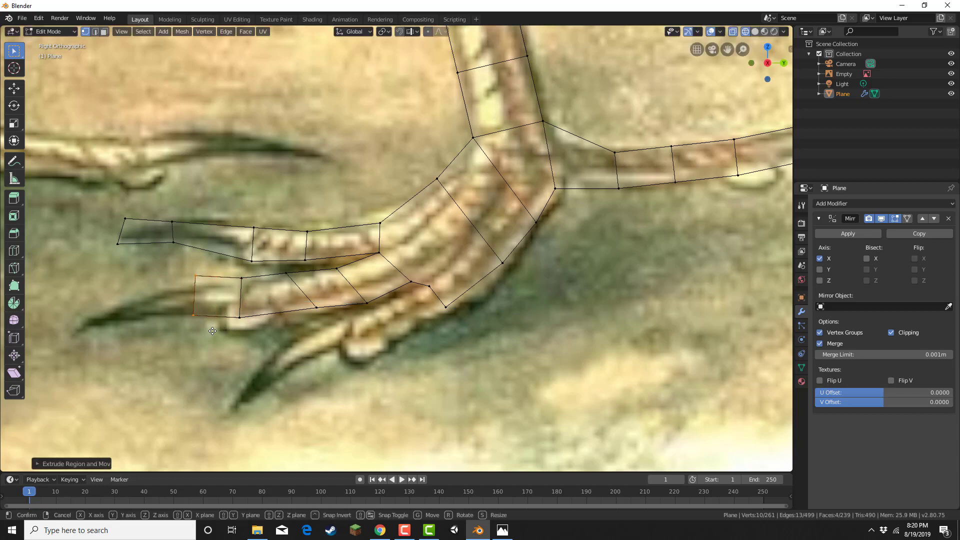
key(g)
click(212, 338)
key(e)
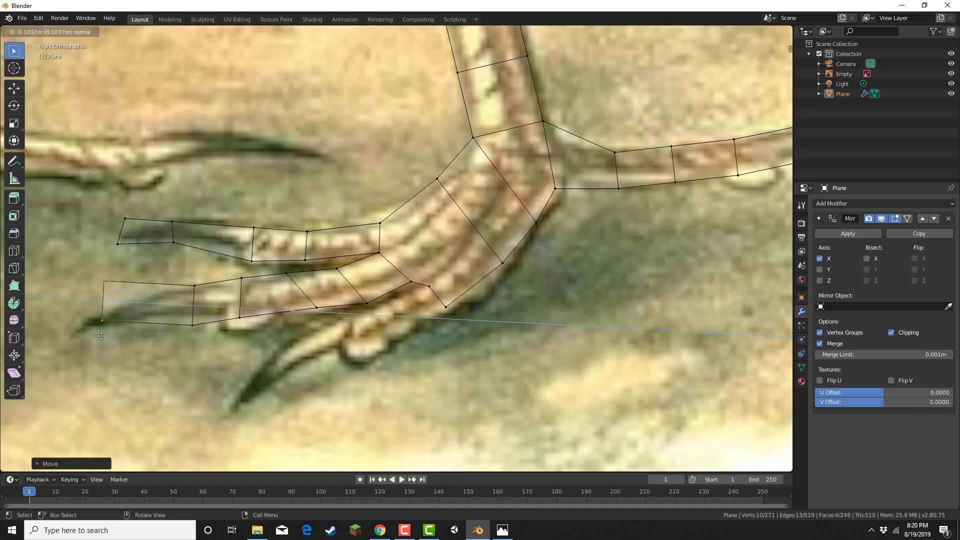
click(102, 336)
drag(125, 334, 125, 334)
key(g)
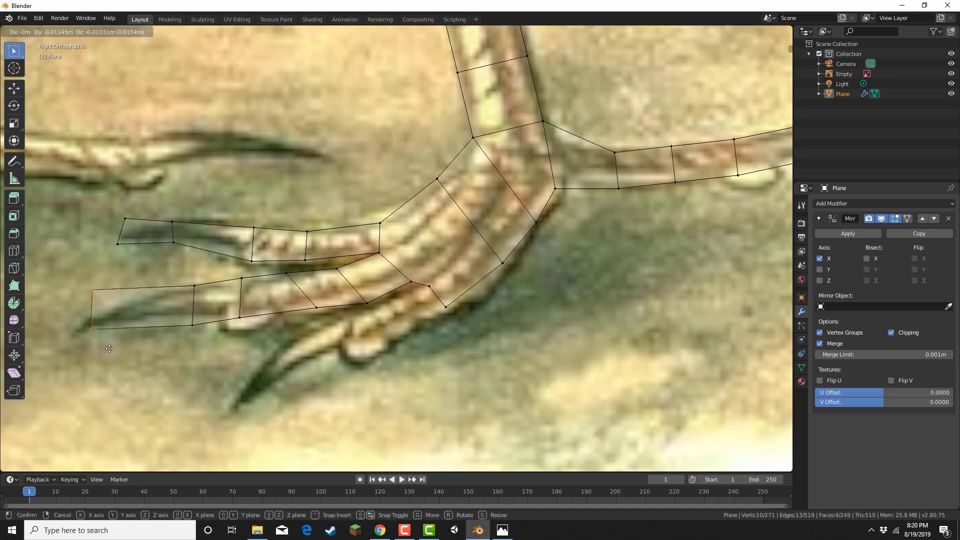
click(96, 356)
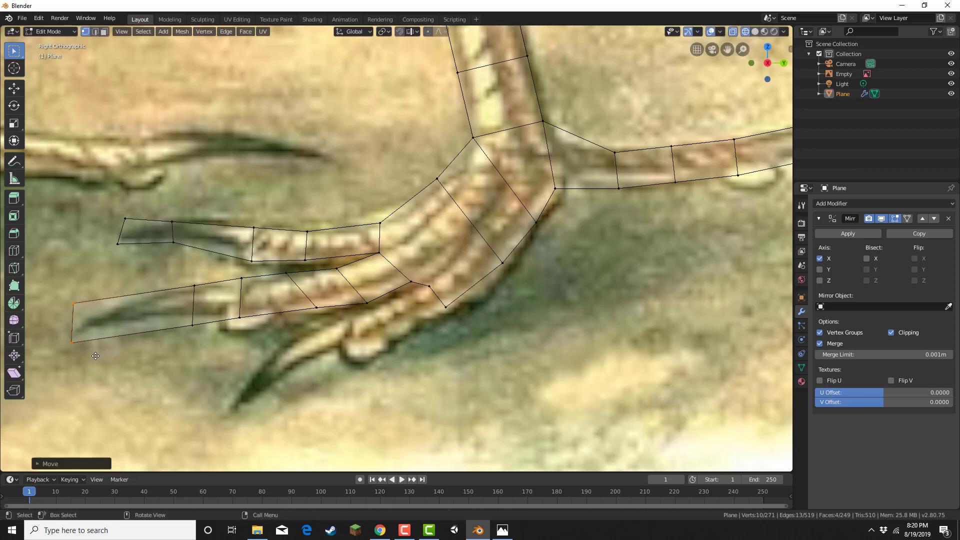
click(75, 316)
key(ctrl+z)
key(ctrl+z)
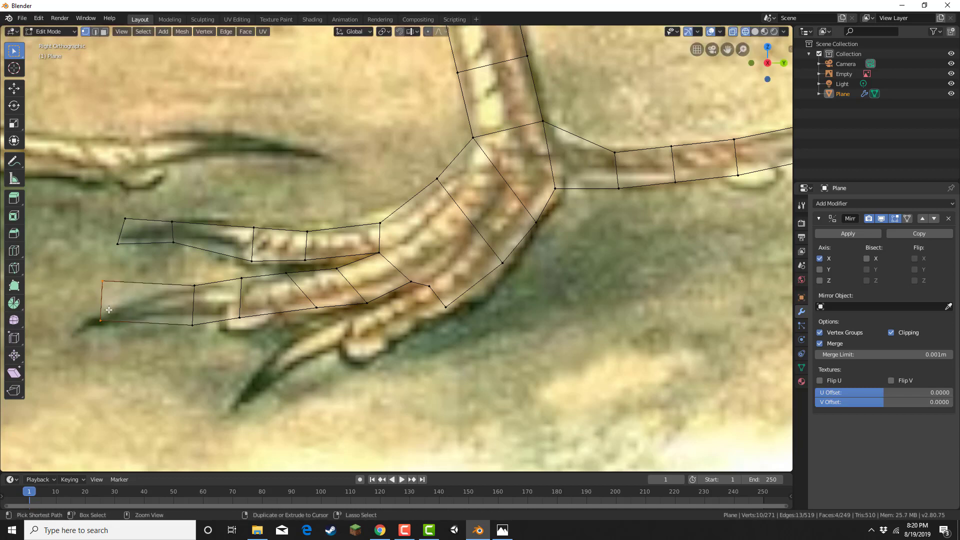
key(ctrl+z)
Step: Extrude the middle toe's claw forward in two more sections and lower the end edge toward the drawn claw tip
key(e)
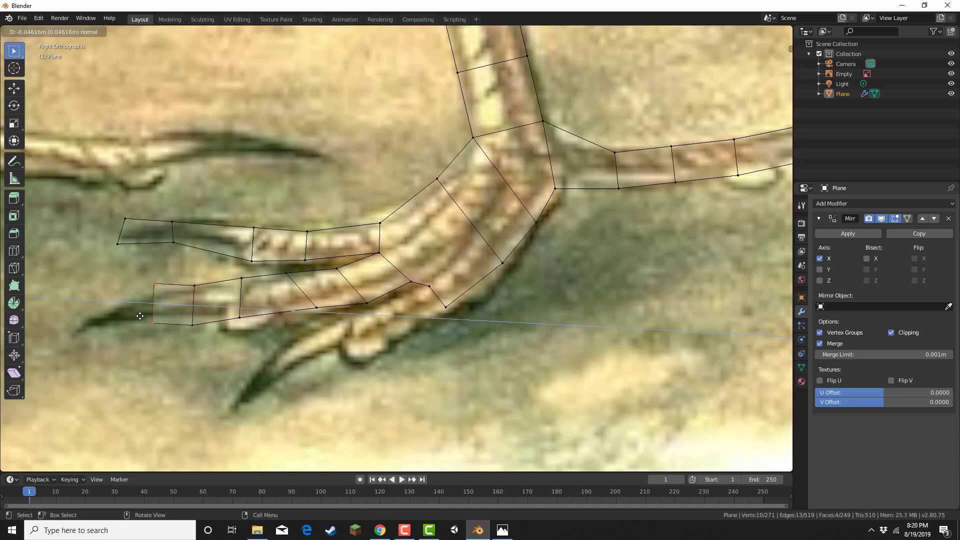
click(94, 319)
key(g)
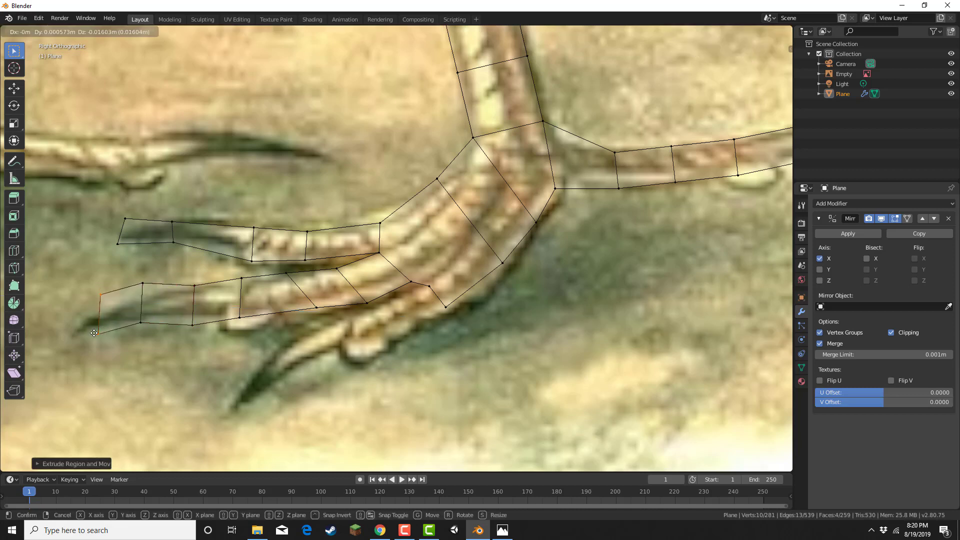
click(95, 333)
Step: Lower the upper corners of the middle claw's two front edges to follow the claw's upper outline
drag(139, 270, 151, 298)
key(g)
click(152, 303)
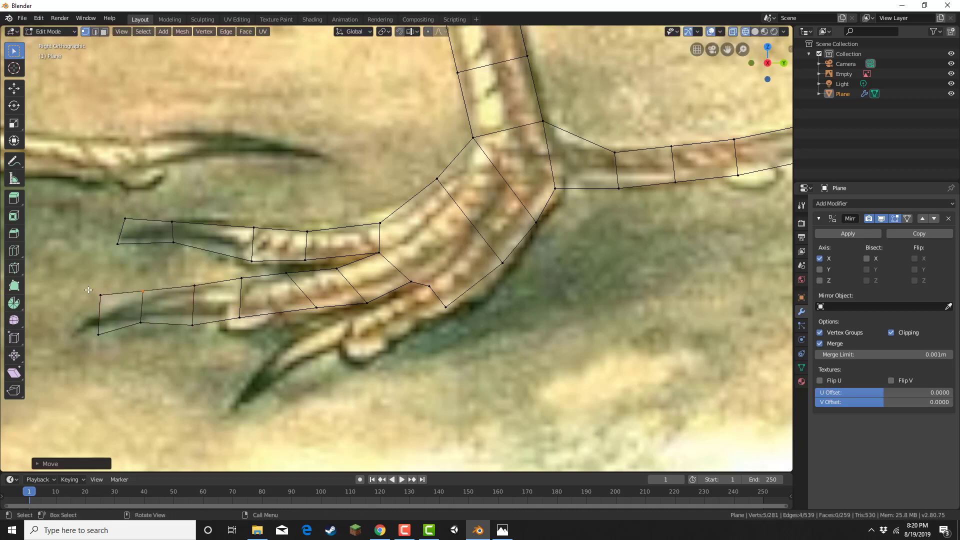
click(100, 295)
key(g)
click(128, 319)
Step: Raise the lower corners along the middle toe's claw to fit the claw's underside in the reference
click(141, 321)
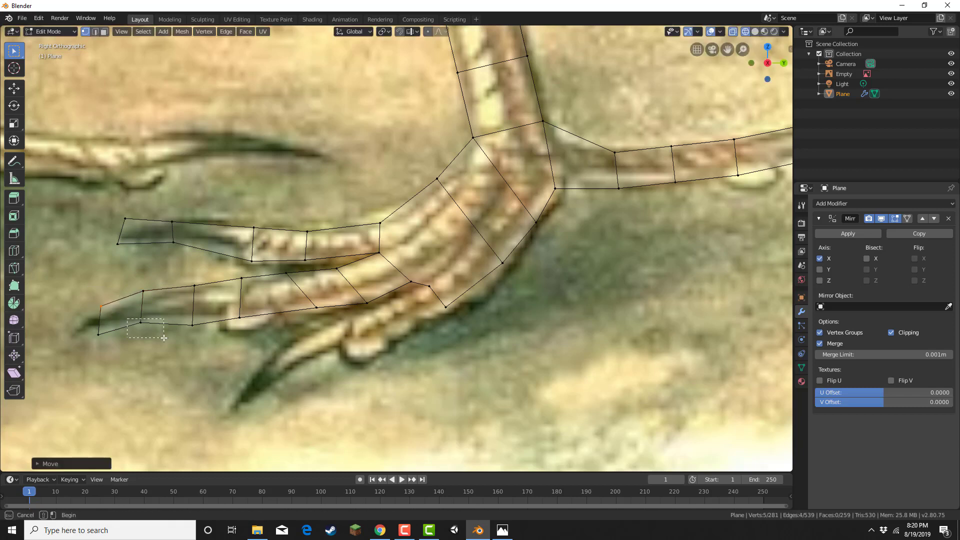
drag(178, 311, 212, 334)
key(g)
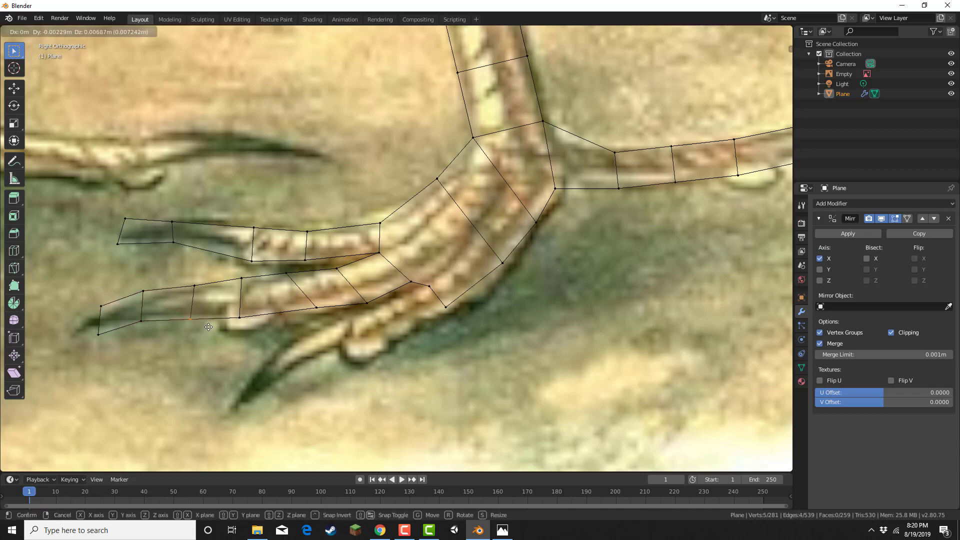
click(209, 328)
drag(89, 316, 116, 348)
key(g)
click(115, 344)
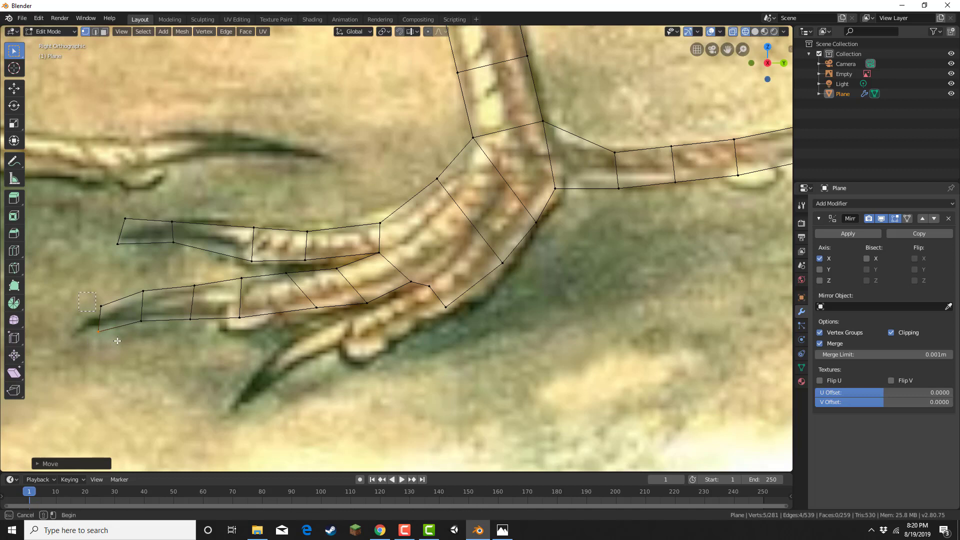
Step: Extrude the middle claw's end edge into a final section and move it down to the claw's tip
shift+click(101, 306)
key(e)
click(88, 355)
key(g)
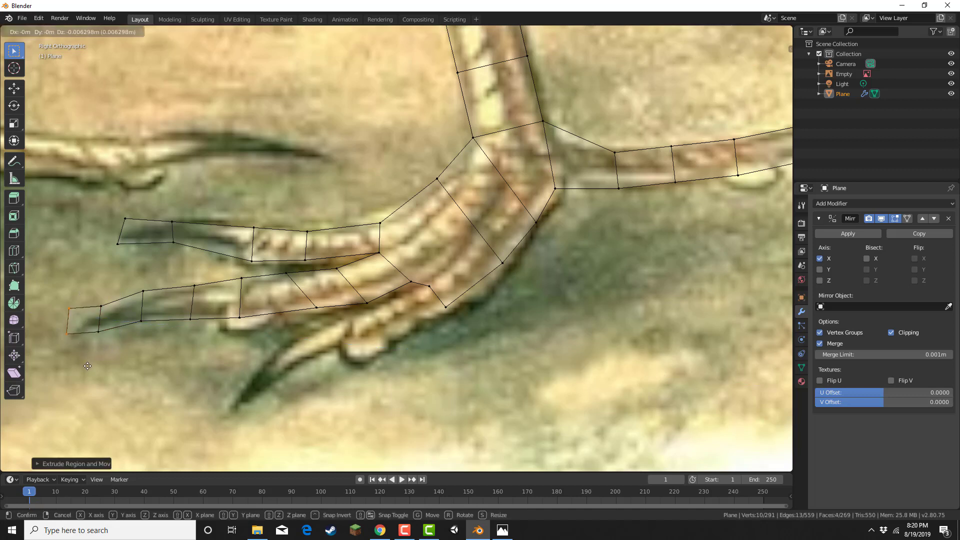
click(115, 350)
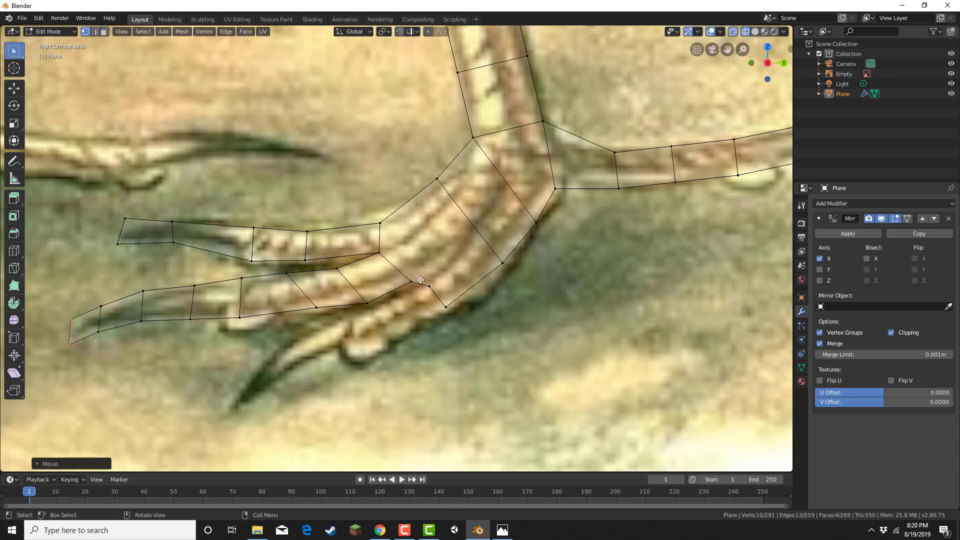
Step: Extrude the remaining lowest part of the foot's end as the third front toe and align the section with the reference
drag(420, 280, 455, 328)
key(e)
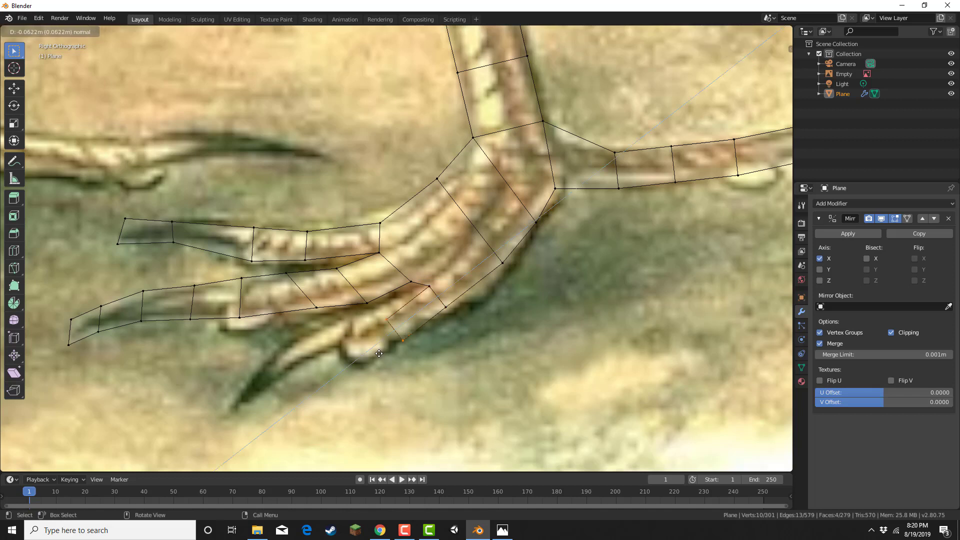
click(379, 353)
key(g)
click(363, 344)
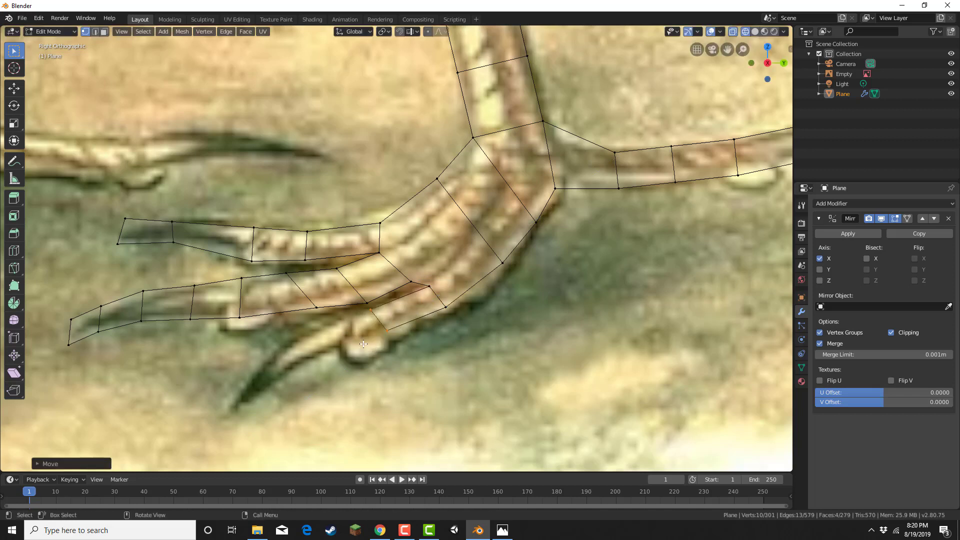
Step: Extrude the lowest toe in two more sections, shifting each up to follow the drawn toe and the start of its claw
key(e)
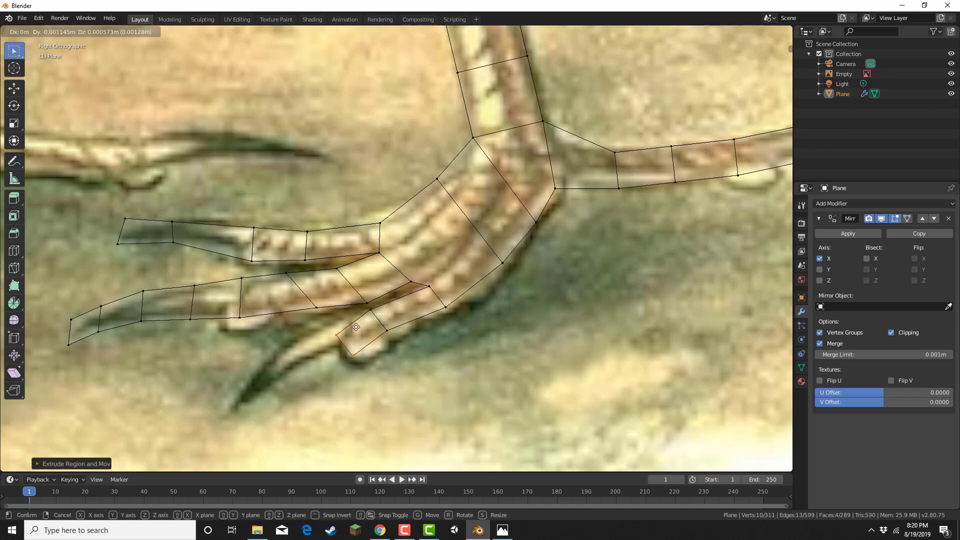
click(351, 317)
key(e)
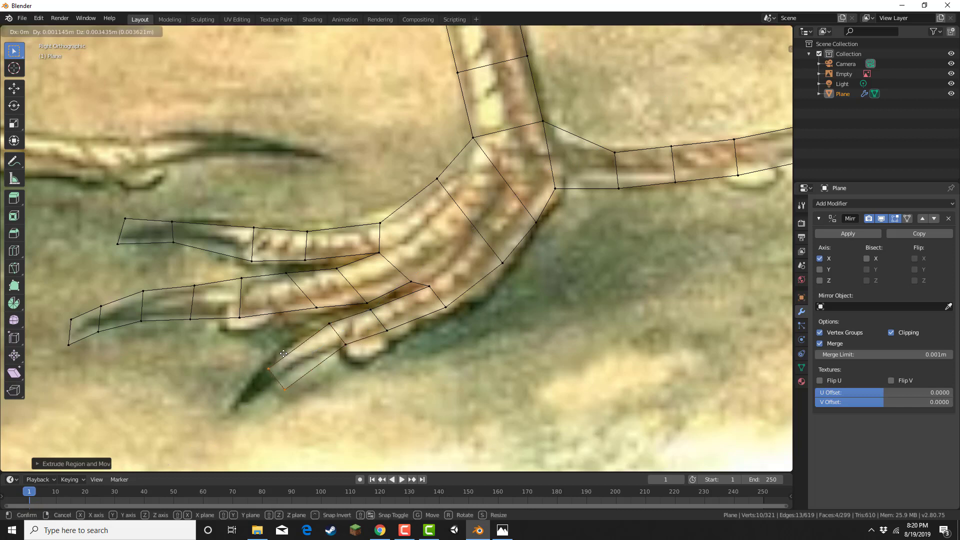
click(285, 342)
Step: Extrude the lowest toe's claw to its tip and bring the end corners inward to narrow it
key(e)
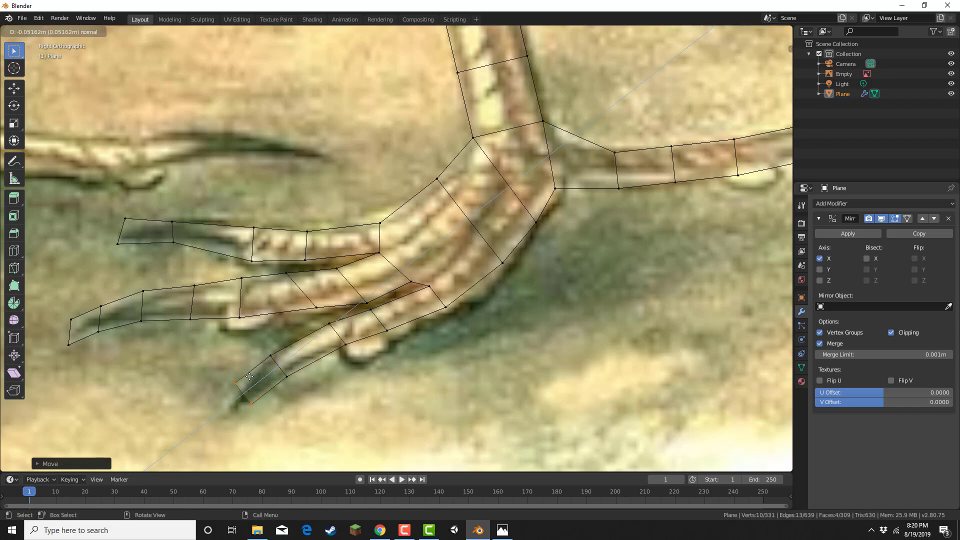
click(219, 396)
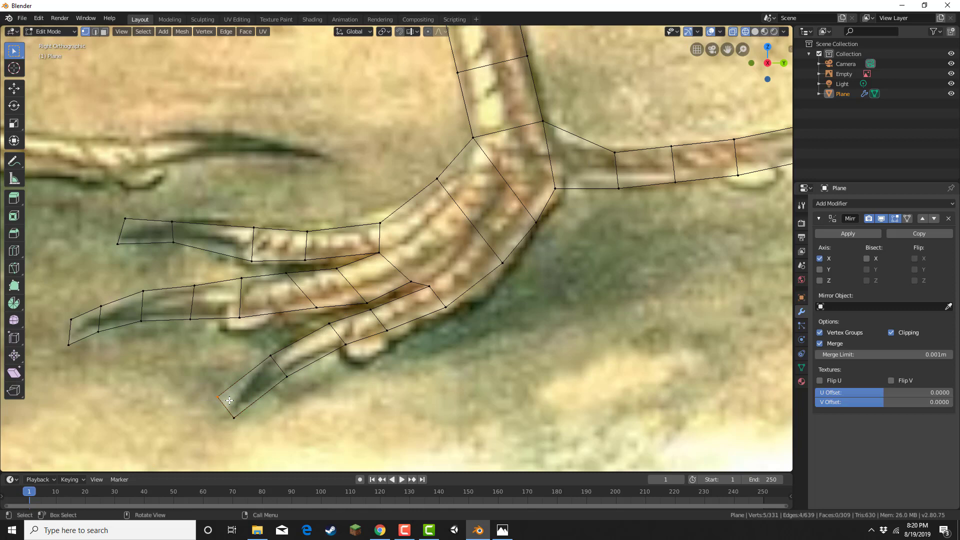
key(g)
click(243, 399)
click(243, 418)
key(g)
click(250, 421)
Step: Cut a square outline around the eye into the side of the head with the Knife tool
scroll(323, 196, down, 6)
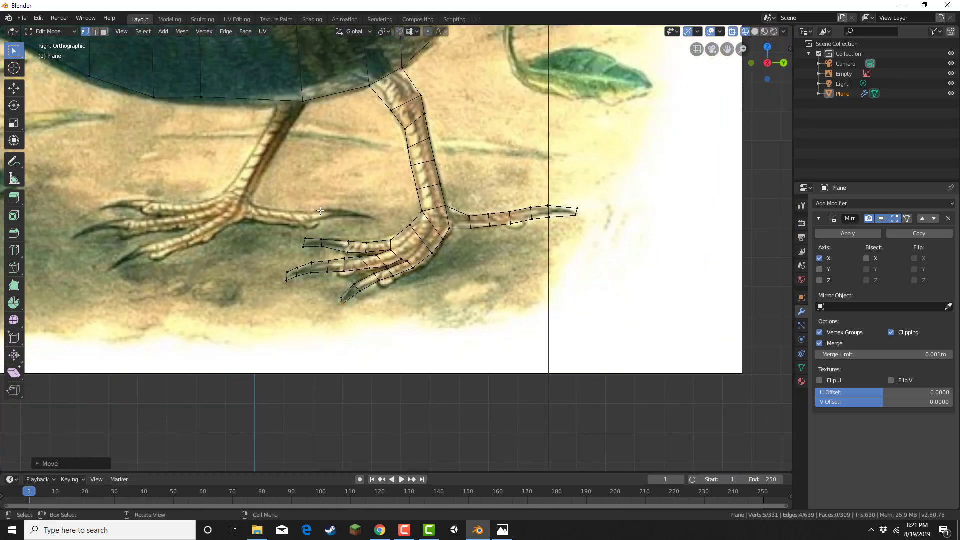
shift+middle_drag(323, 196, 676, 402)
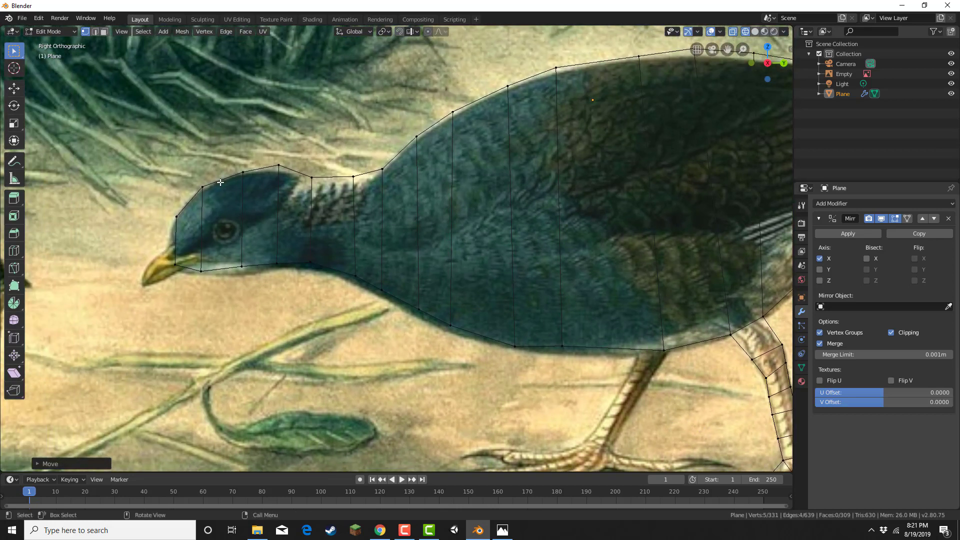
key(k)
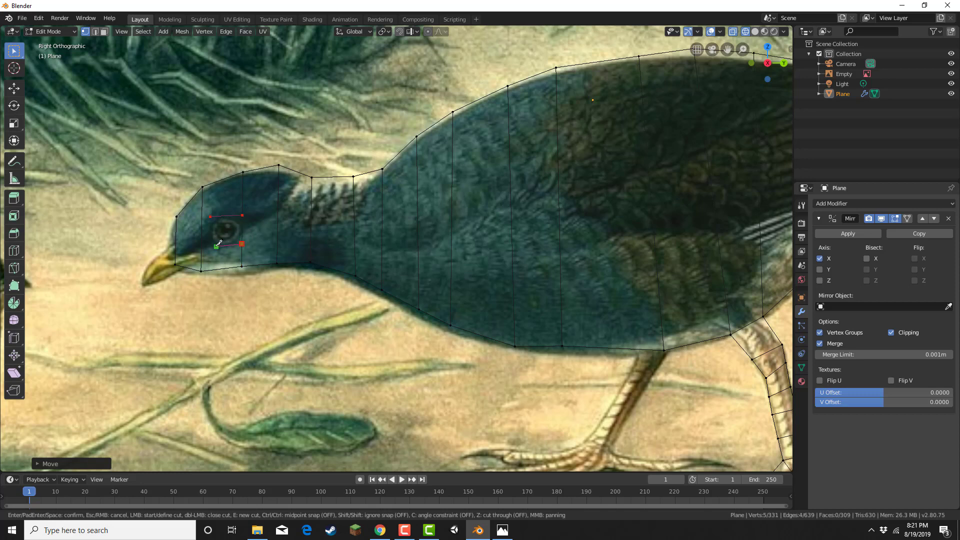
click(210, 216)
key(Return)
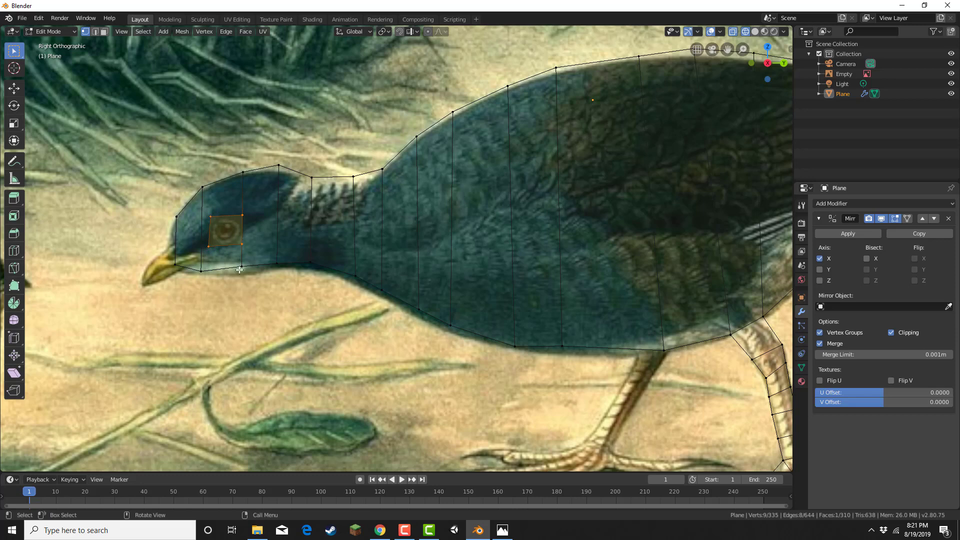
Step: Extrude the head's front edge forward and down so that its lower end reaches the beak
shift+middle_drag(197, 319, 423, 274)
scroll(368, 200, up, 4)
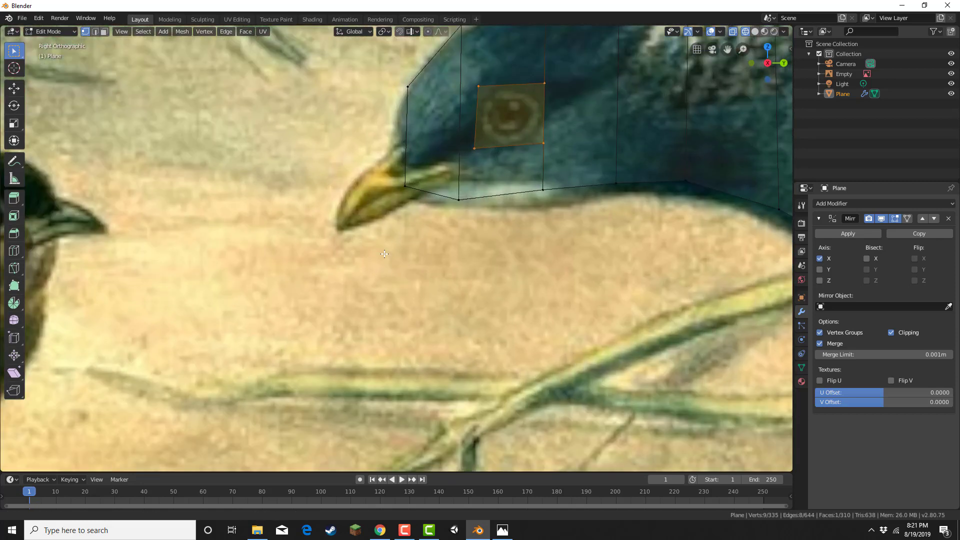
shift+middle_drag(367, 199, 388, 268)
drag(413, 125, 453, 279)
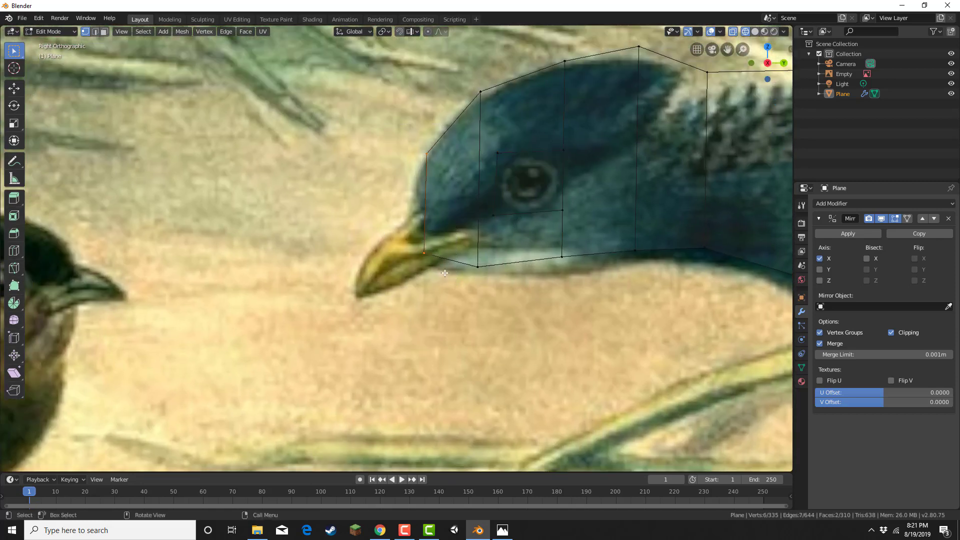
key(e)
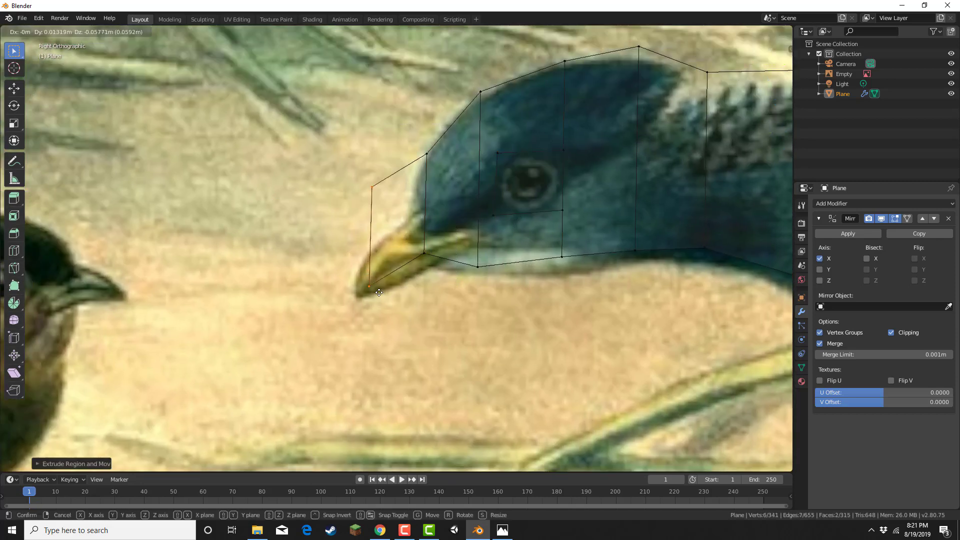
click(411, 230)
Step: Move the beak base's lower corner back under the head and fit the extruded section's two end corners to the beak's middle
click(424, 253)
key(g)
click(446, 266)
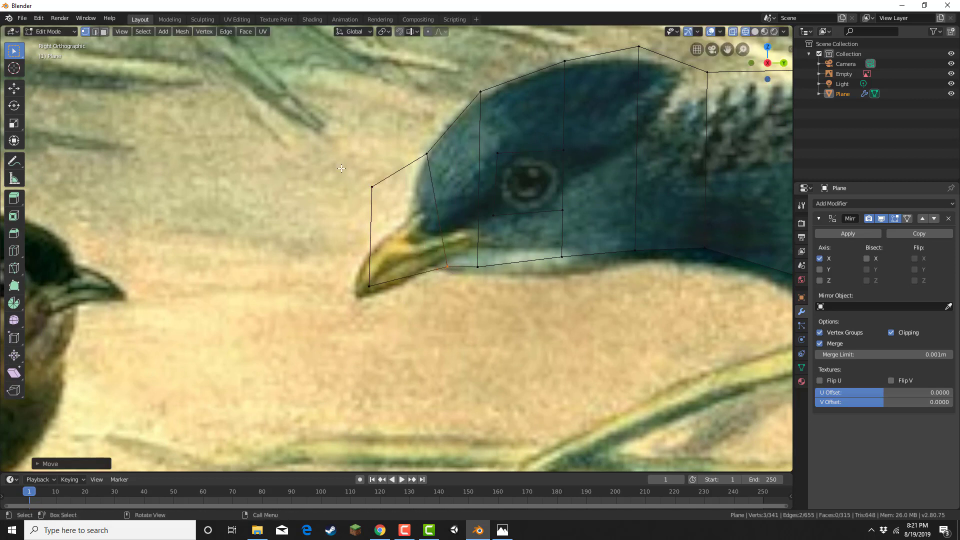
drag(341, 168, 379, 208)
key(g)
click(393, 257)
drag(335, 269, 367, 284)
key(g)
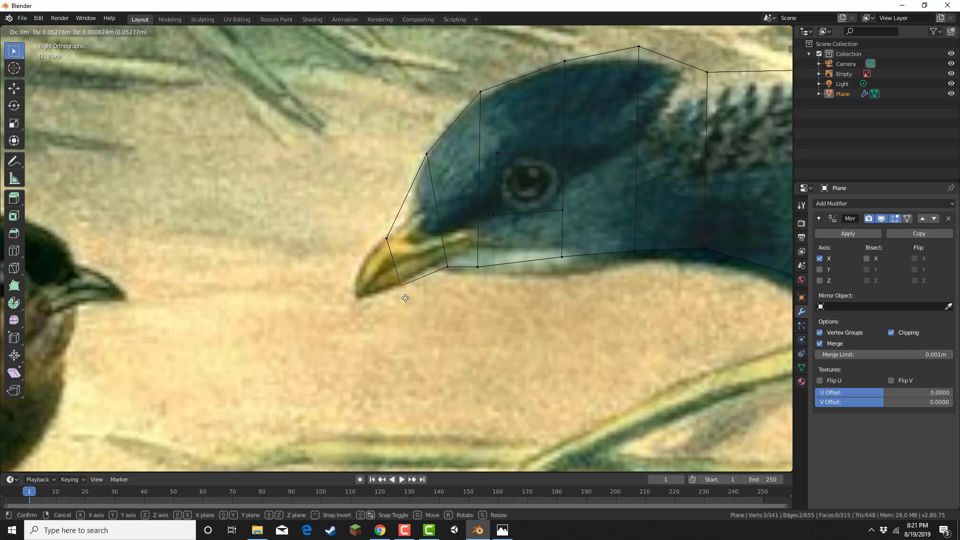
click(405, 298)
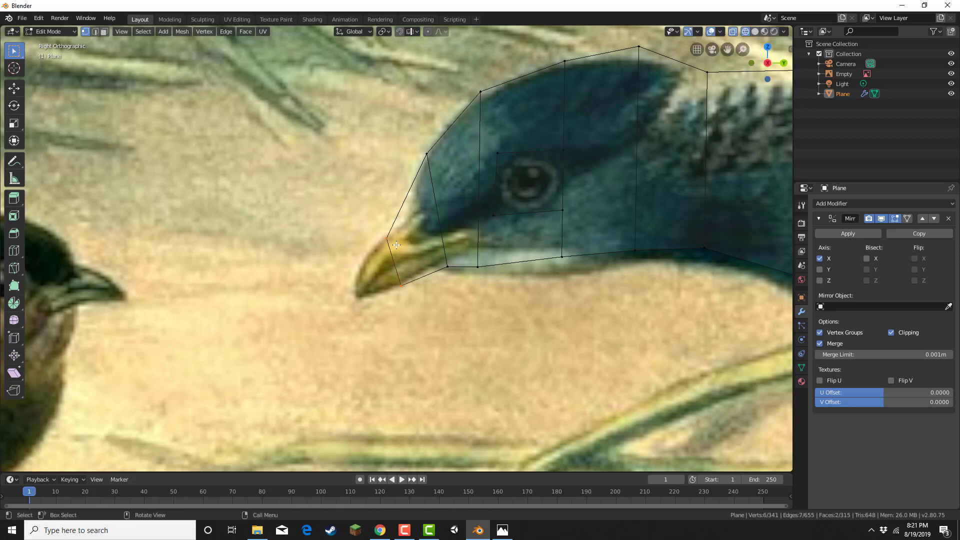
Step: Extrude the beak's end edge forward to the tip and move its upper and lower corners closer around the drawn tip
key(e)
click(334, 276)
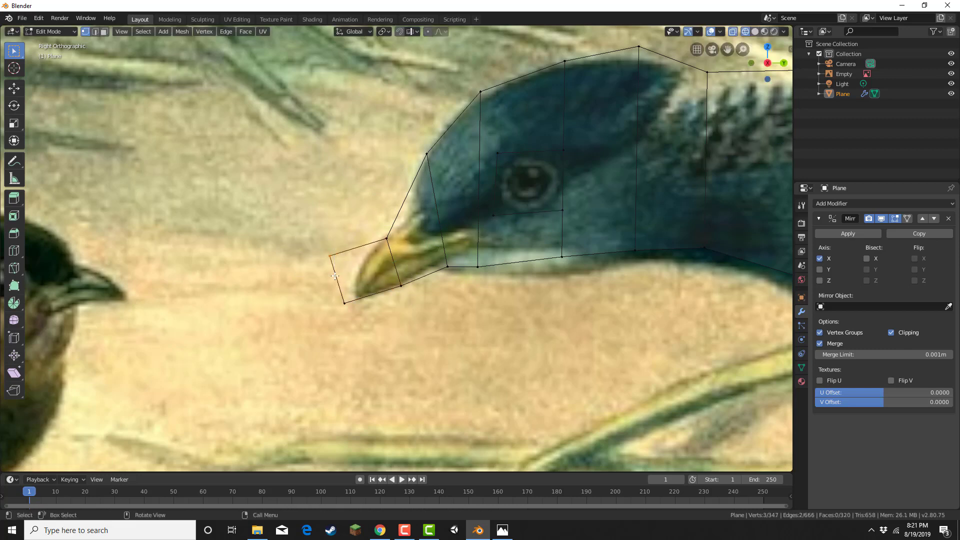
key(g)
click(350, 295)
drag(334, 294, 356, 317)
key(g)
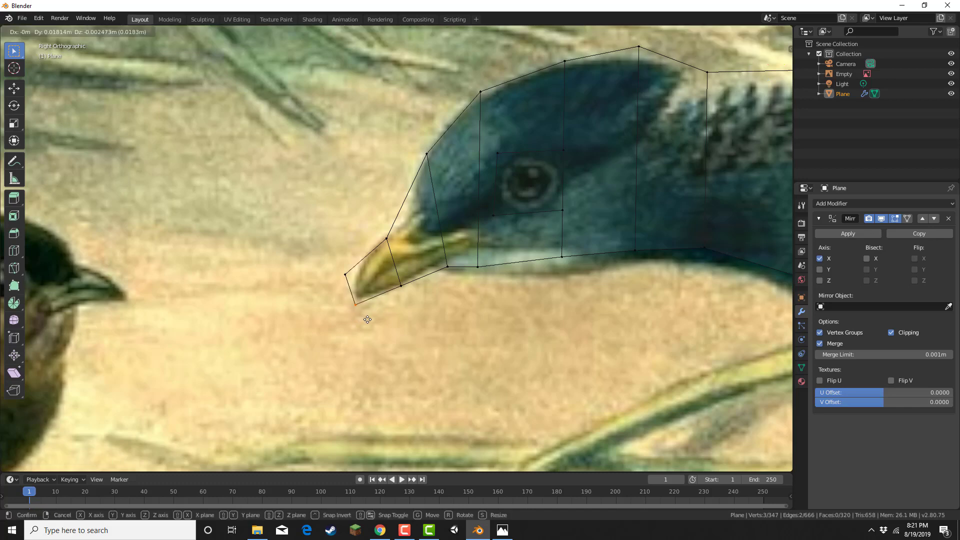
click(368, 319)
Step: Hide the reference picture so that only the bird mesh is shown
scroll(485, 234, down, 8)
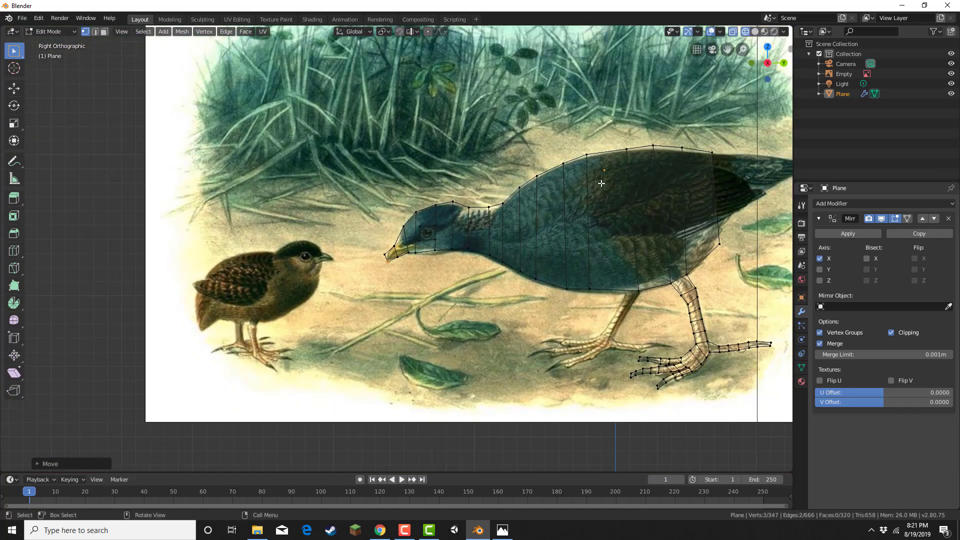
click(950, 73)
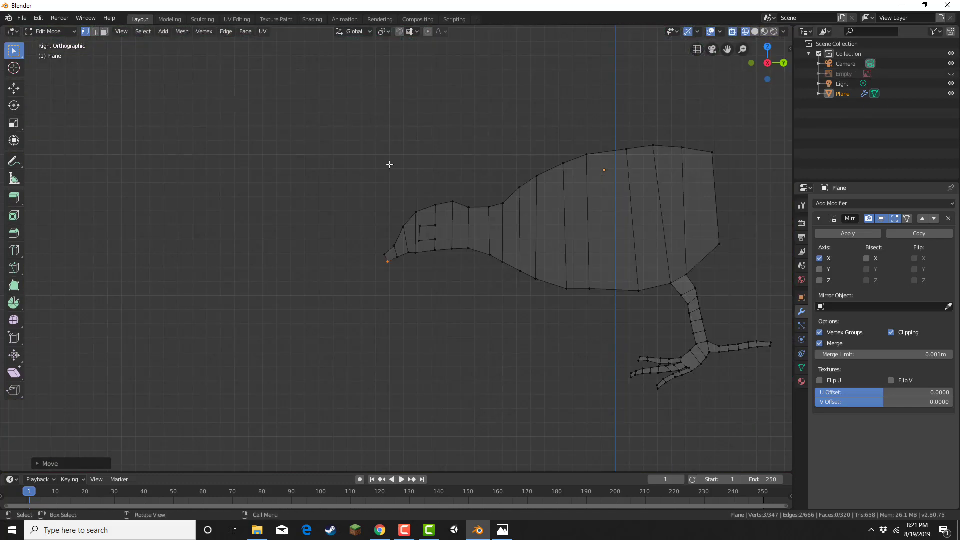
middle_drag(317, 184, 472, 181)
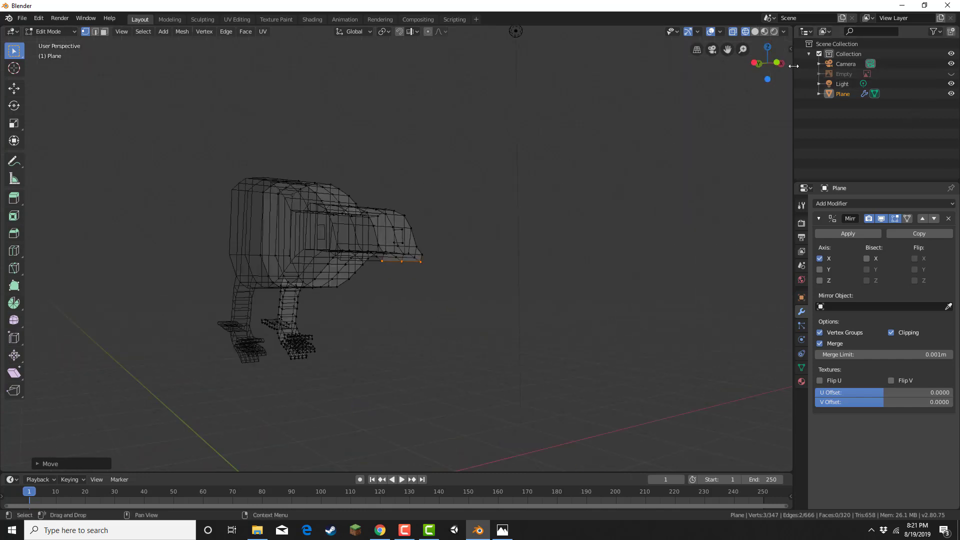
Step: Show the reference picture again and extrude the body's rear edge backward in two sections over the drawn tail
click(951, 74)
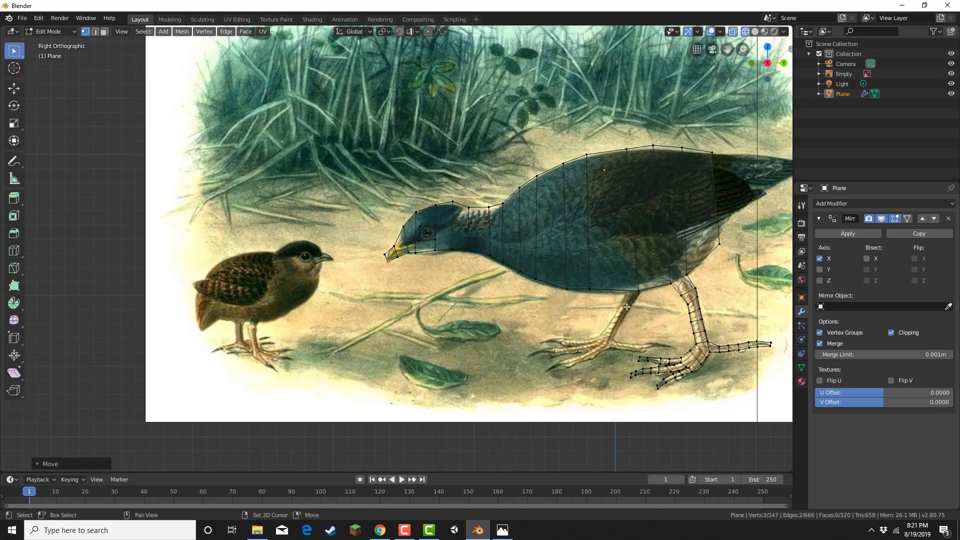
shift+middle_drag(626, 307, 303, 387)
scroll(394, 304, up, 5)
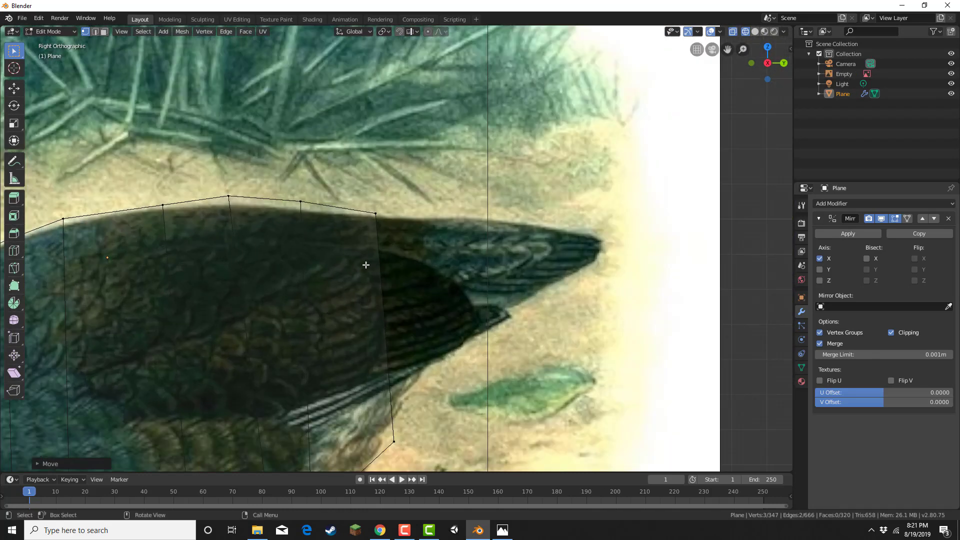
shift+drag(371, 216, 442, 449)
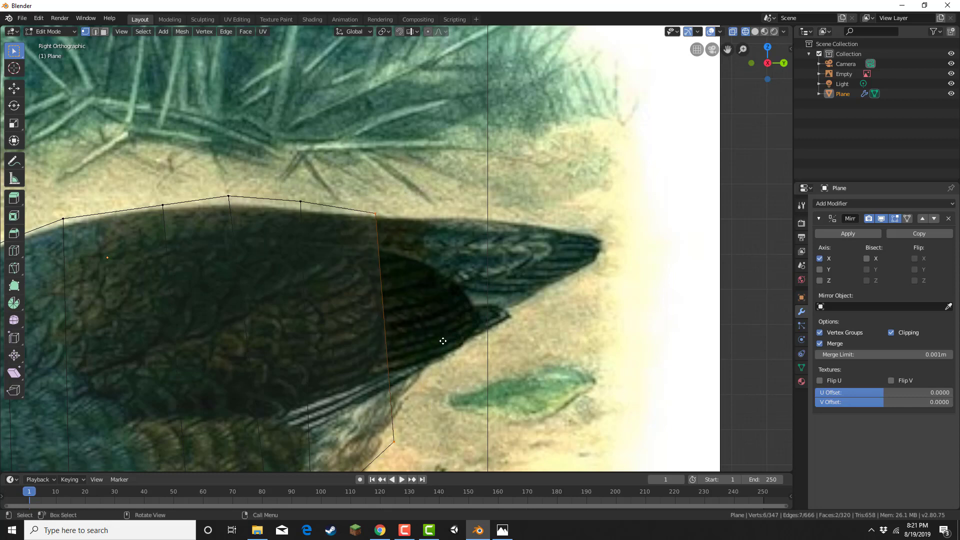
key(e)
click(515, 278)
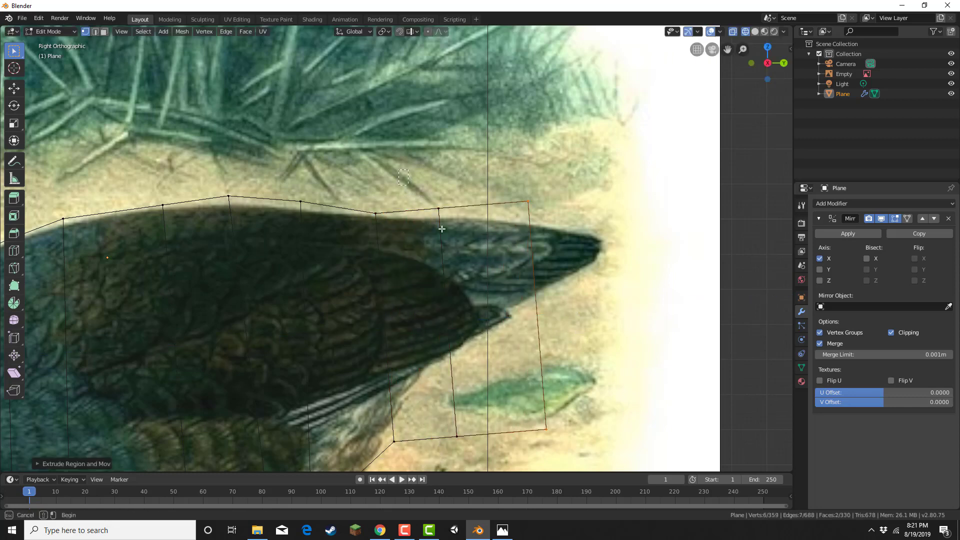
Step: Move the upper corners of the two new tail sections down onto the drawn tail's top outline
drag(442, 229, 454, 243)
key(g)
click(465, 250)
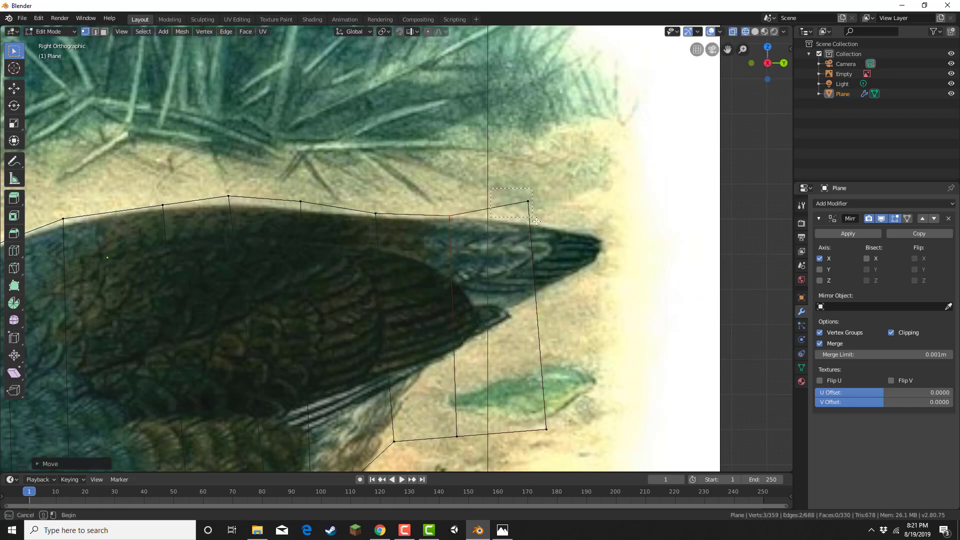
drag(536, 221, 536, 221)
key(g)
click(533, 243)
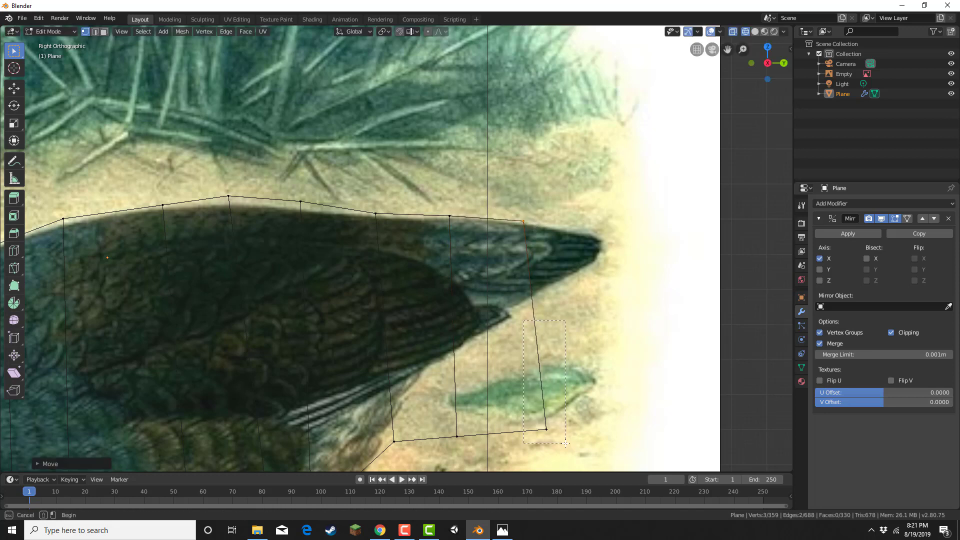
Step: Raise the lower corners of both tail sections and the body's rear lower corner to the drawn underside of the tail
drag(565, 443, 565, 443)
key(g)
click(534, 322)
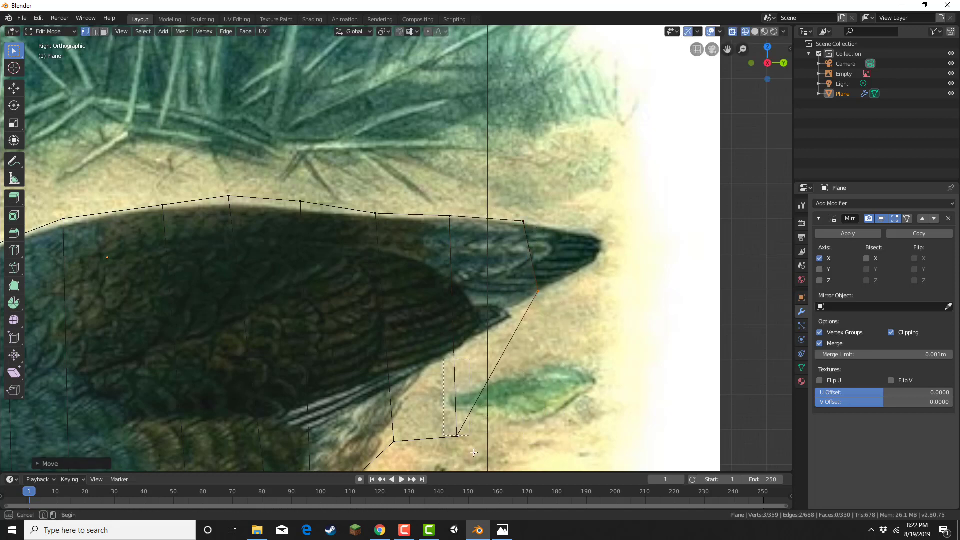
drag(473, 452, 474, 452)
key(g)
click(474, 370)
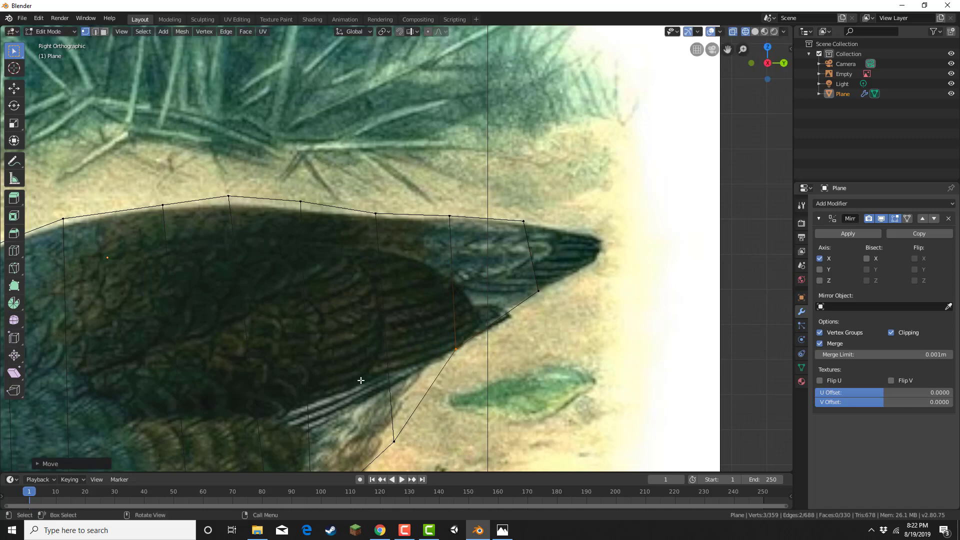
drag(404, 460, 403, 459)
key(g)
click(398, 441)
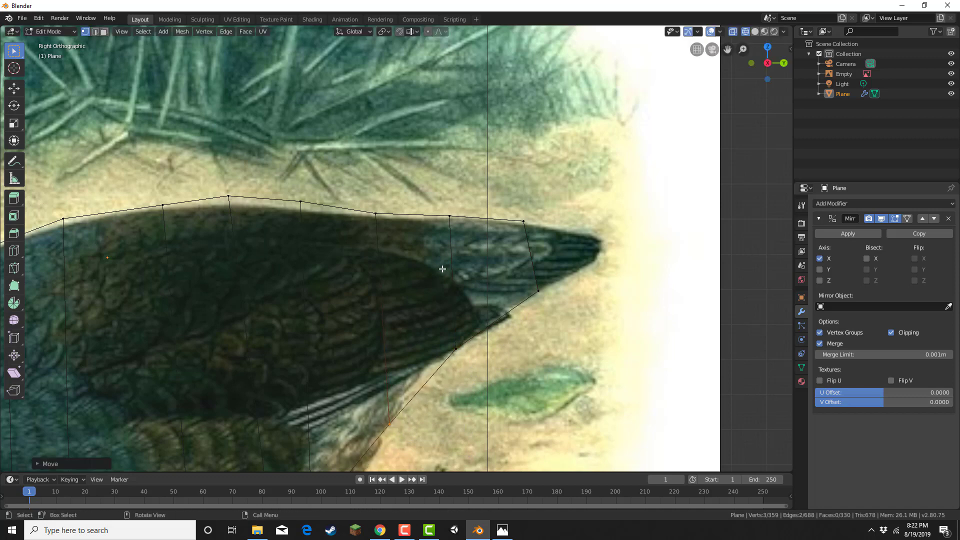
Step: Extrude the tail's end edge backward twice to reach the drawn tail tip
drag(557, 317, 556, 318)
key(e)
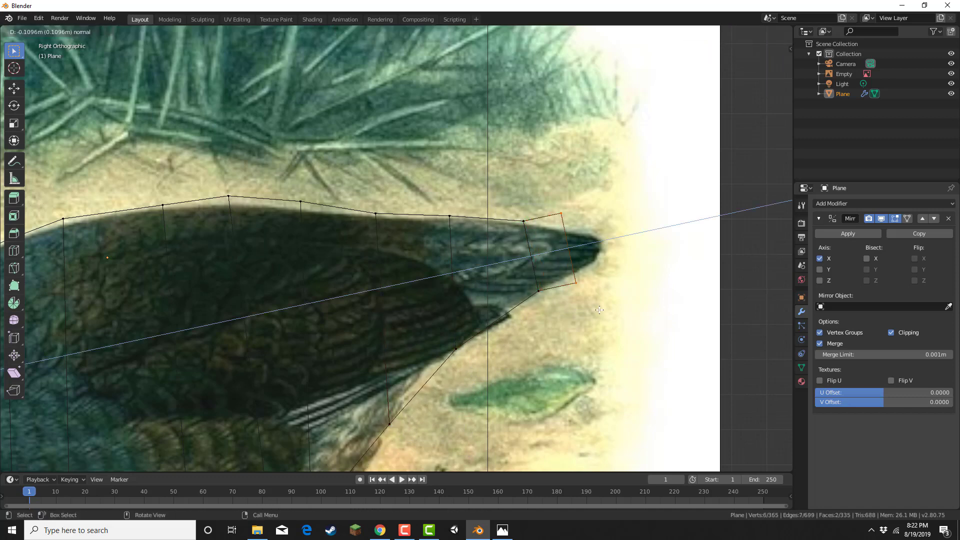
click(599, 310)
key(e)
click(602, 217)
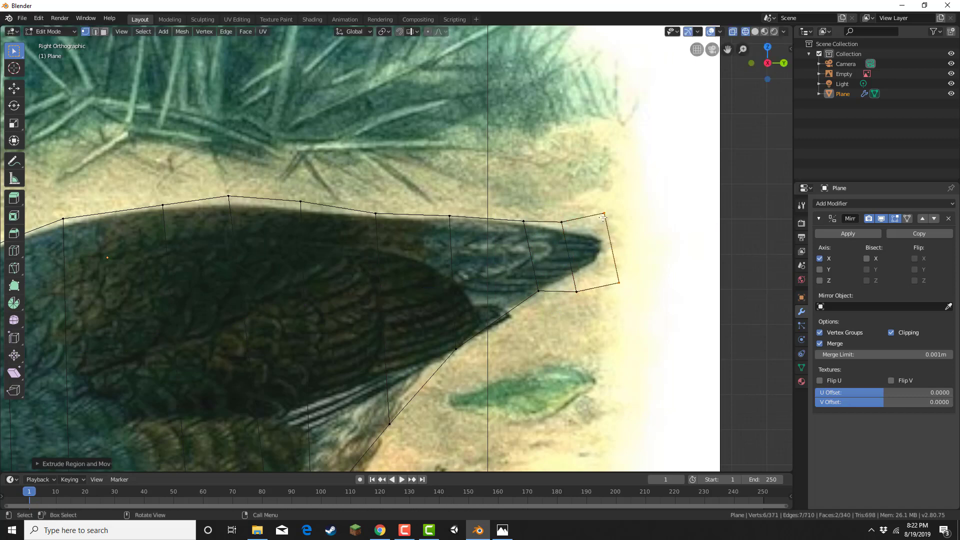
Step: Move the upper corners of the two tail-tip sections down onto the picture's top outline
key(g)
click(575, 266)
key(g)
click(577, 262)
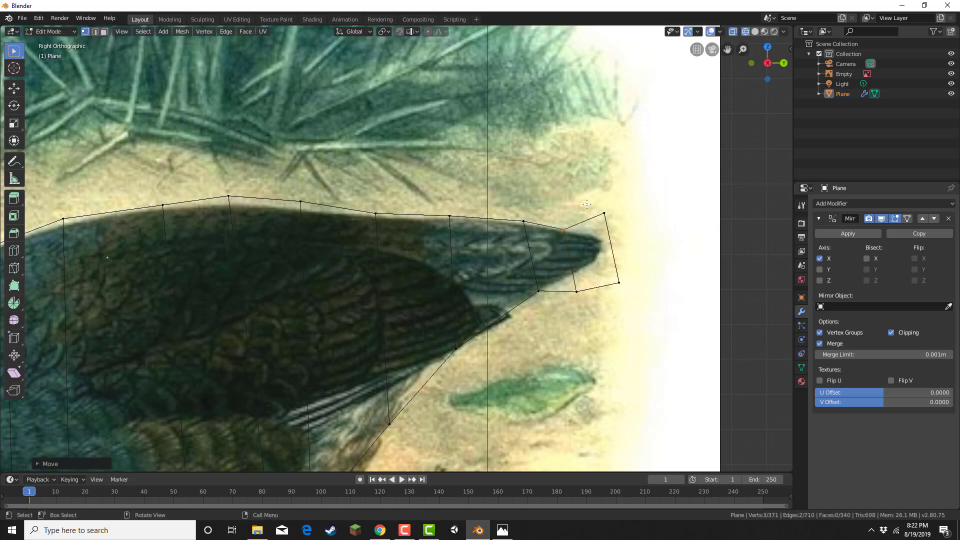
drag(615, 234, 616, 234)
key(g)
click(616, 256)
Step: Move the lower corners of the two tail-tip sections up so that the tail tapers to its drawn tip
drag(605, 269, 636, 297)
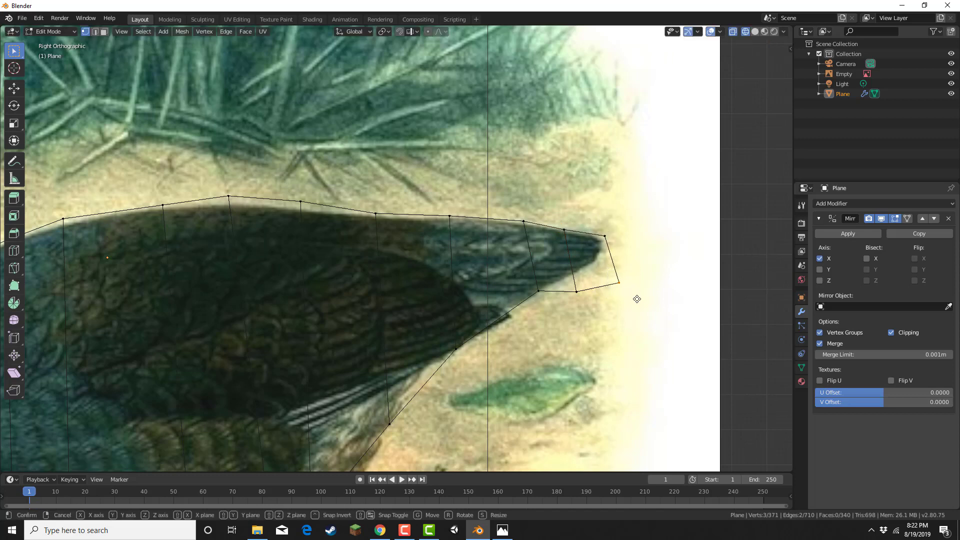
key(g)
click(628, 270)
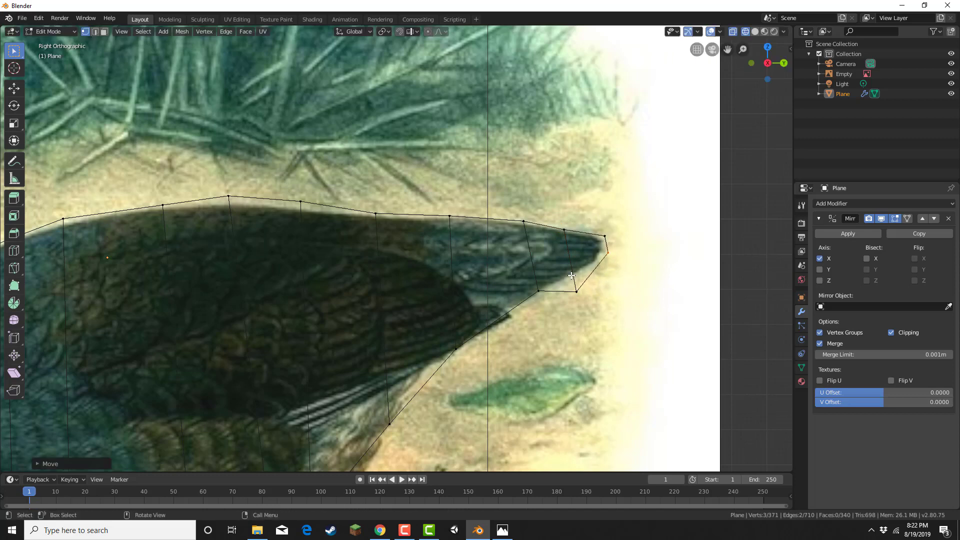
drag(587, 305, 589, 307)
key(g)
click(588, 286)
Step: Hide the reference picture so that only the bird mesh with its tail is shown
scroll(373, 300, down, 5)
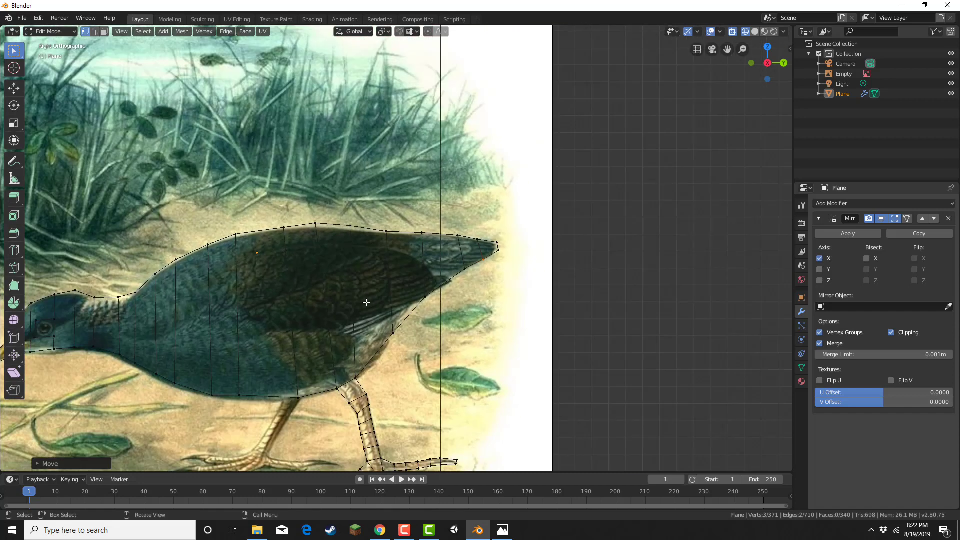
click(951, 74)
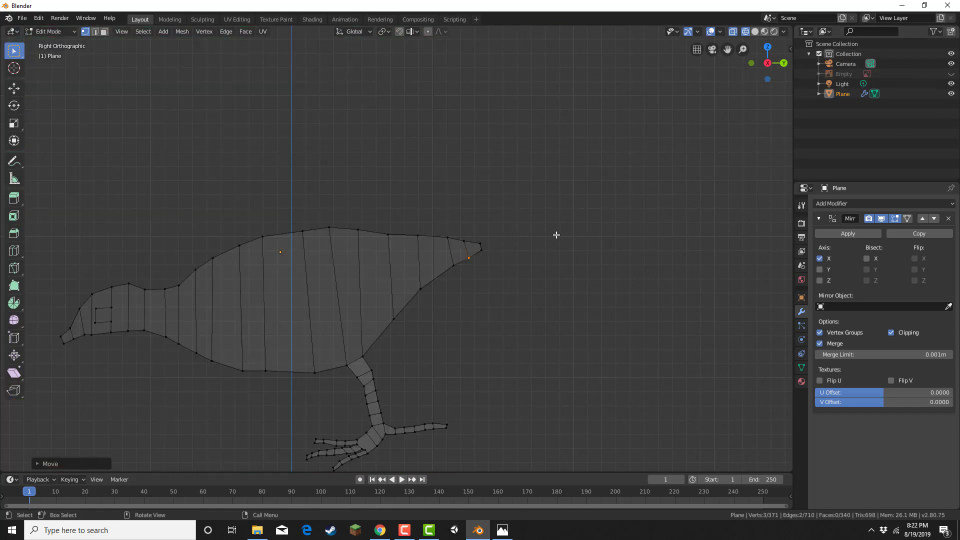
shift+middle_drag(376, 229, 561, 159)
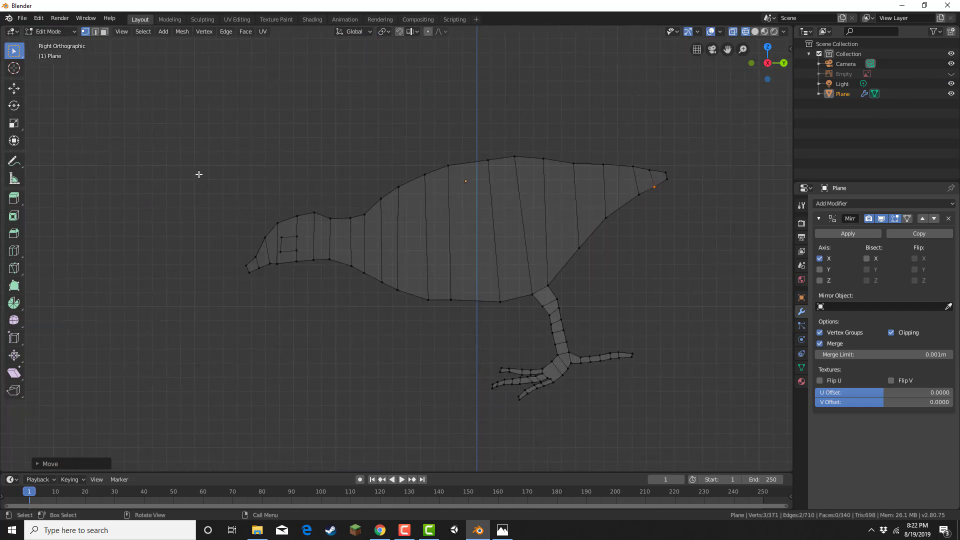